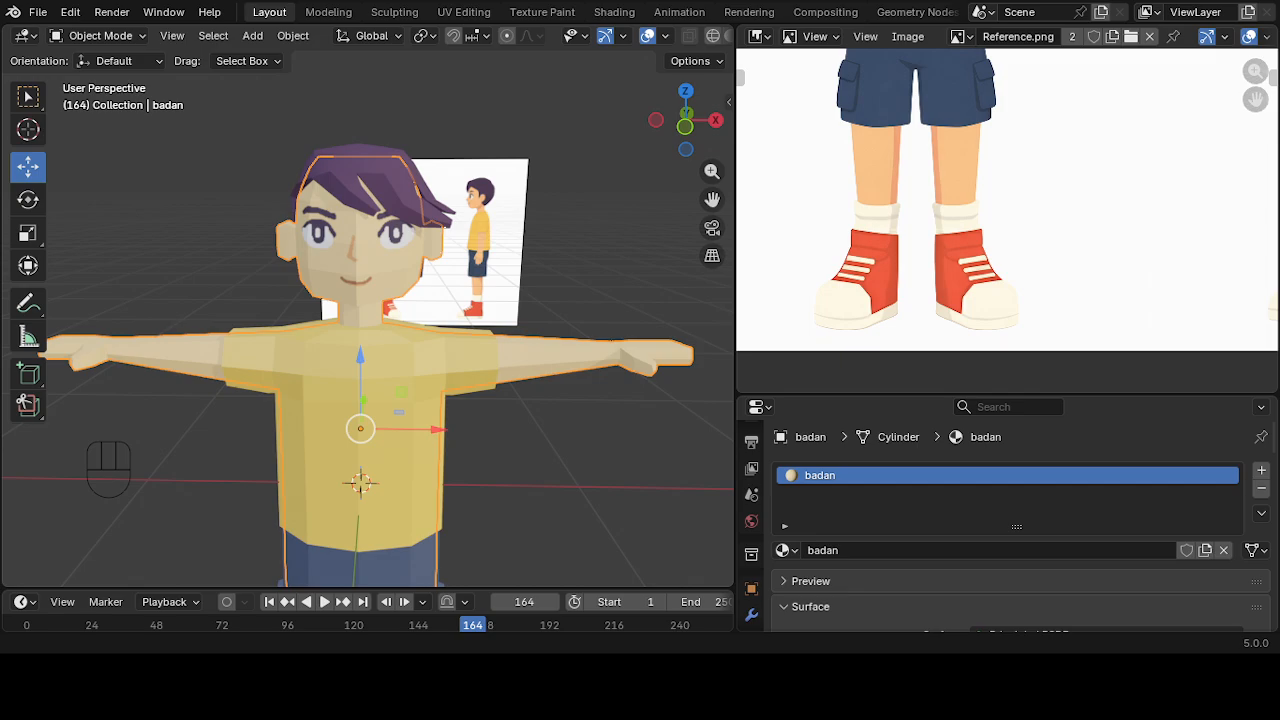
- Examine the character's shorts from the front and compare them with the cargo shorts in the reference image
scroll(640, 438, down, 3)
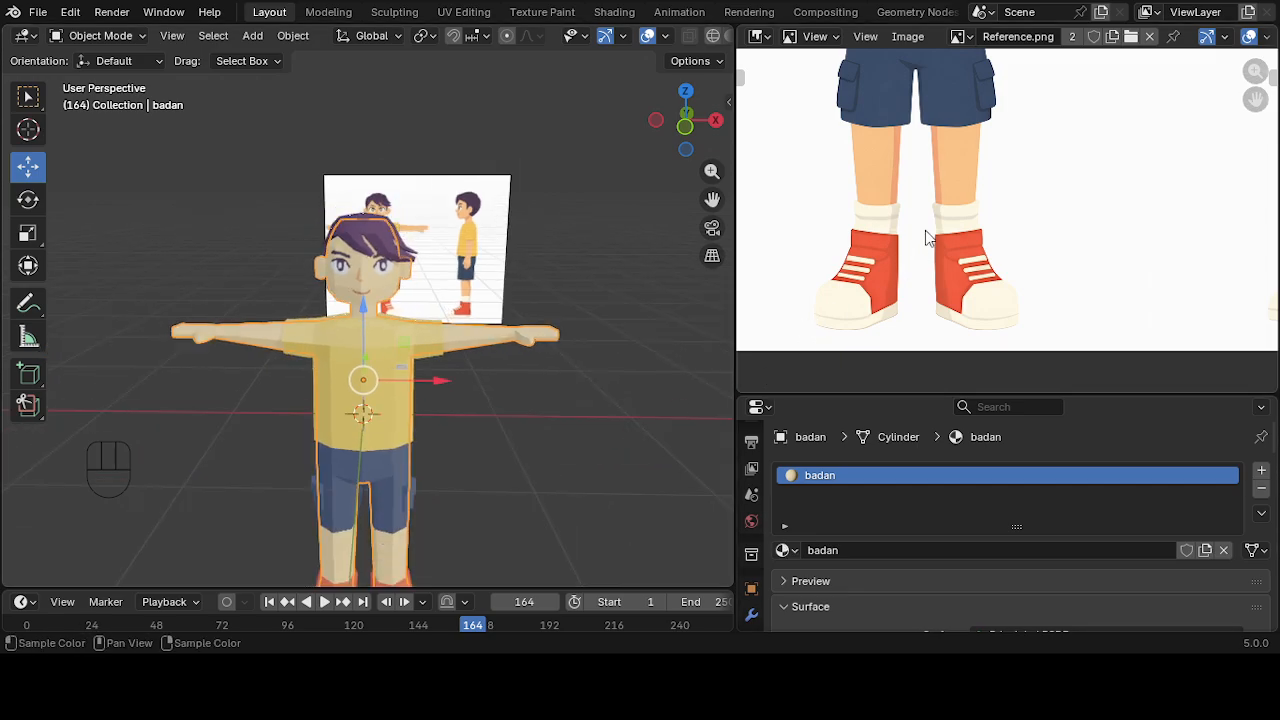
shift+middle_drag(960, 223, 967, 283)
scroll(978, 217, up, 2)
shift+middle_drag(980, 217, 1066, 314)
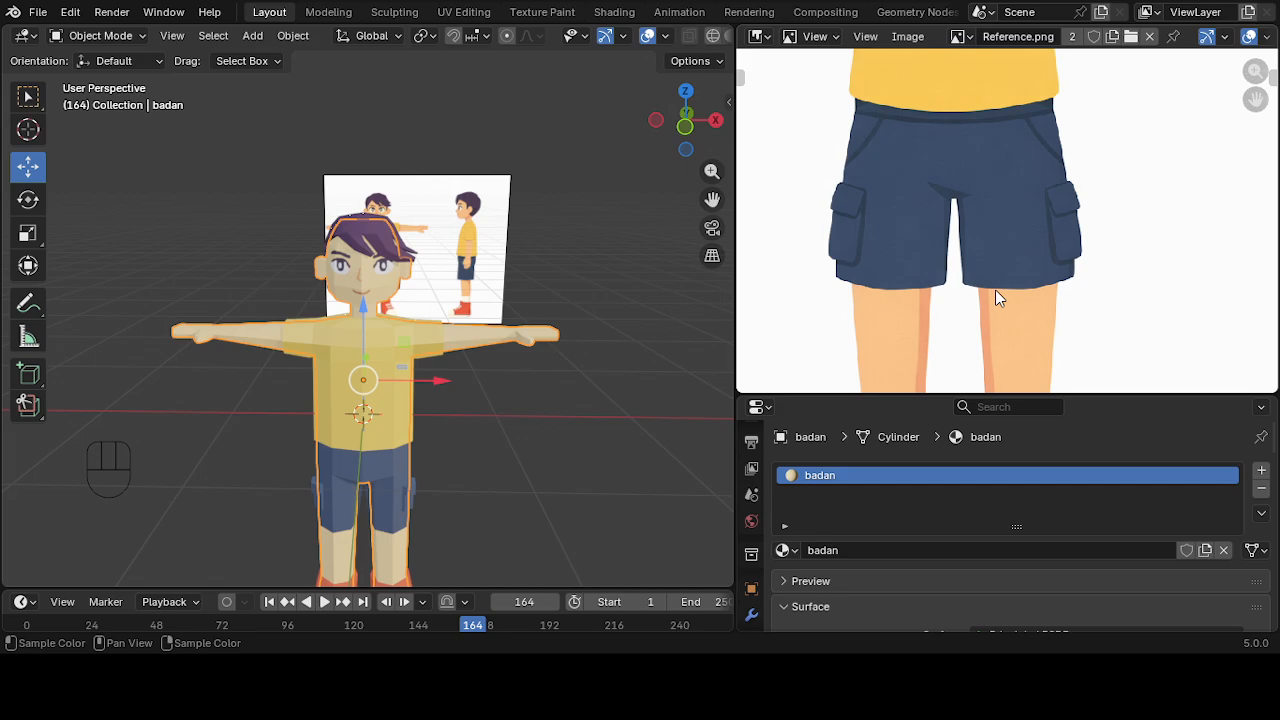
shift+middle_drag(530, 400, 565, 262)
scroll(590, 235, up, 2)
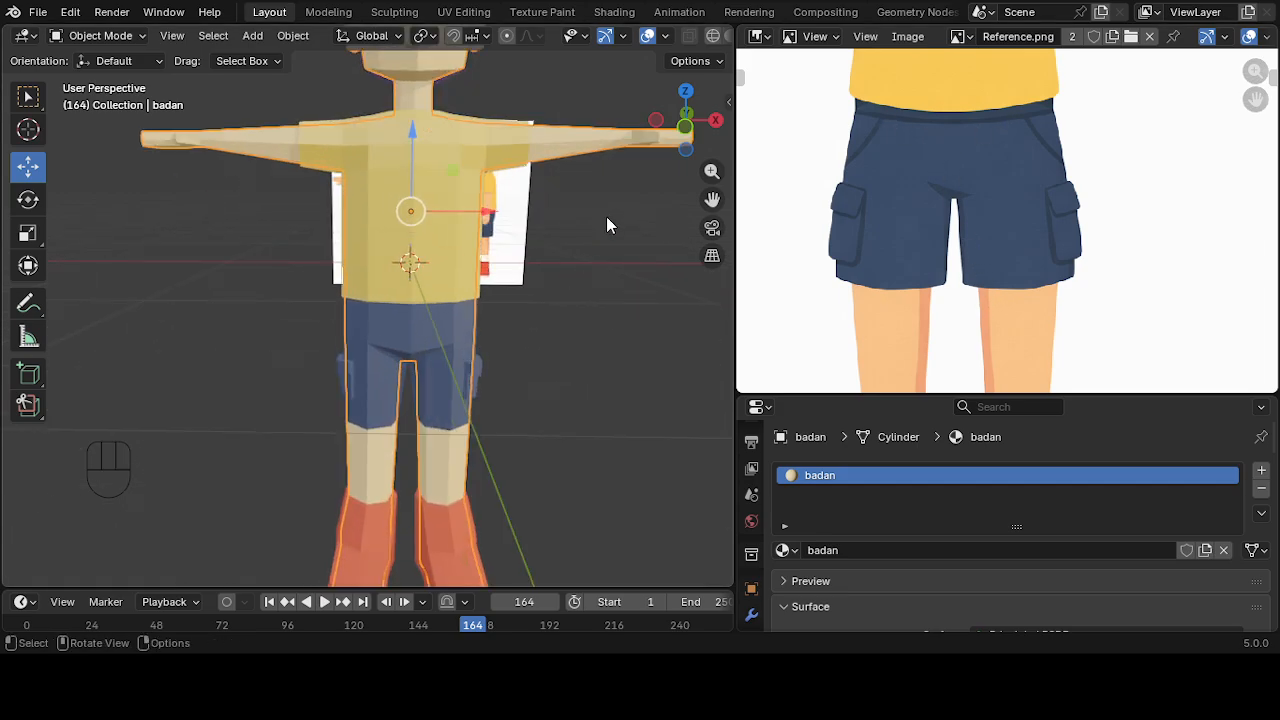
click(689, 126)
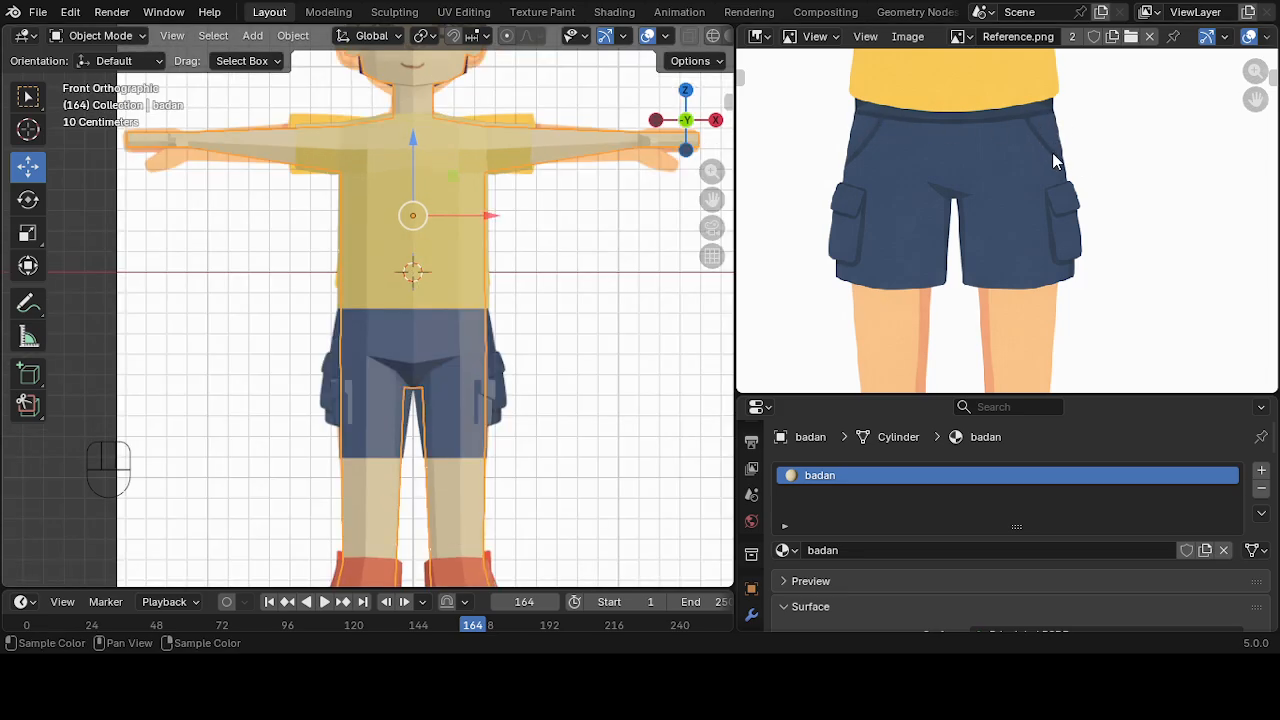
scroll(583, 246, up, 2)
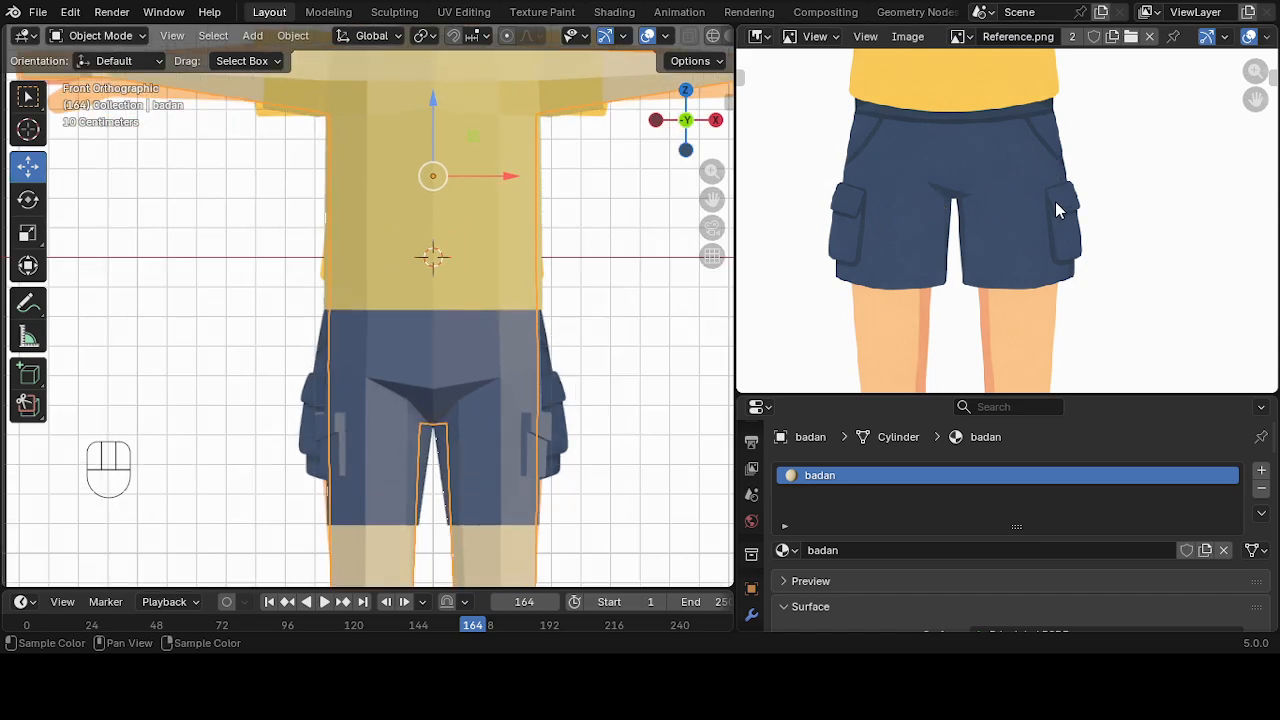
scroll(872, 201, up, 1)
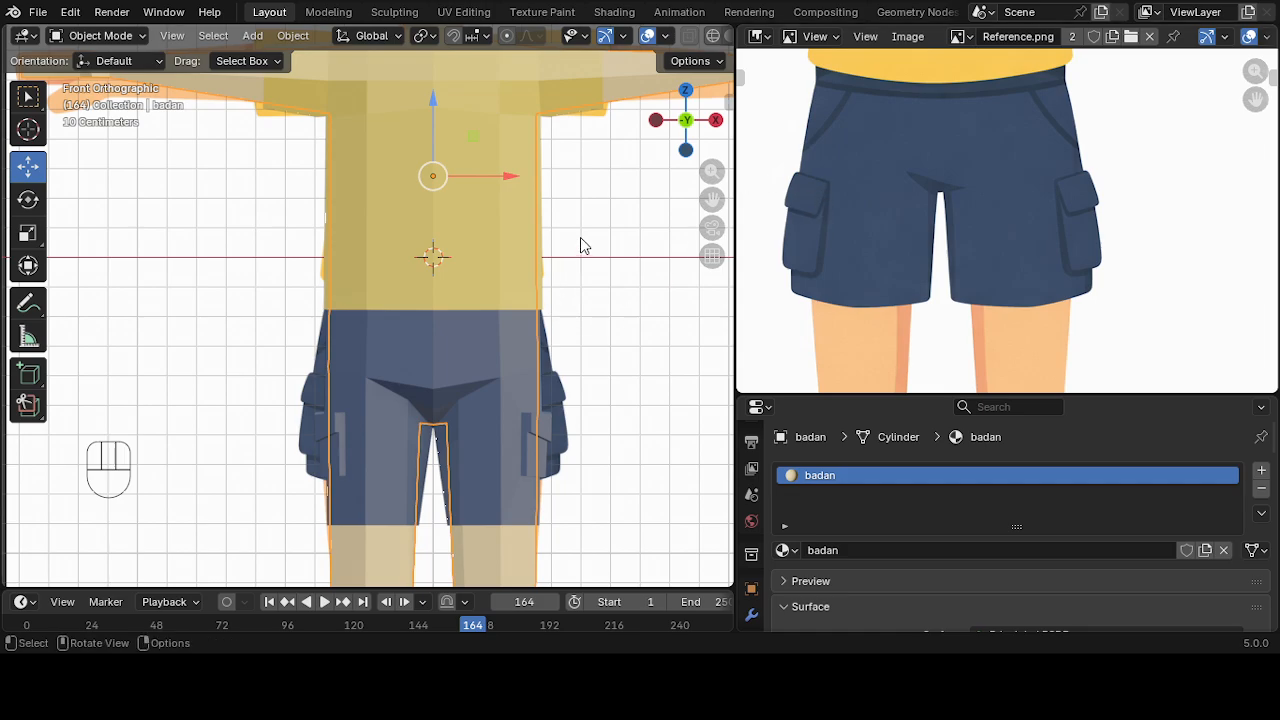
- Select the shorts object celana, switch to the UV Editing workspace and widen the 3D viewport slightly
click(479, 351)
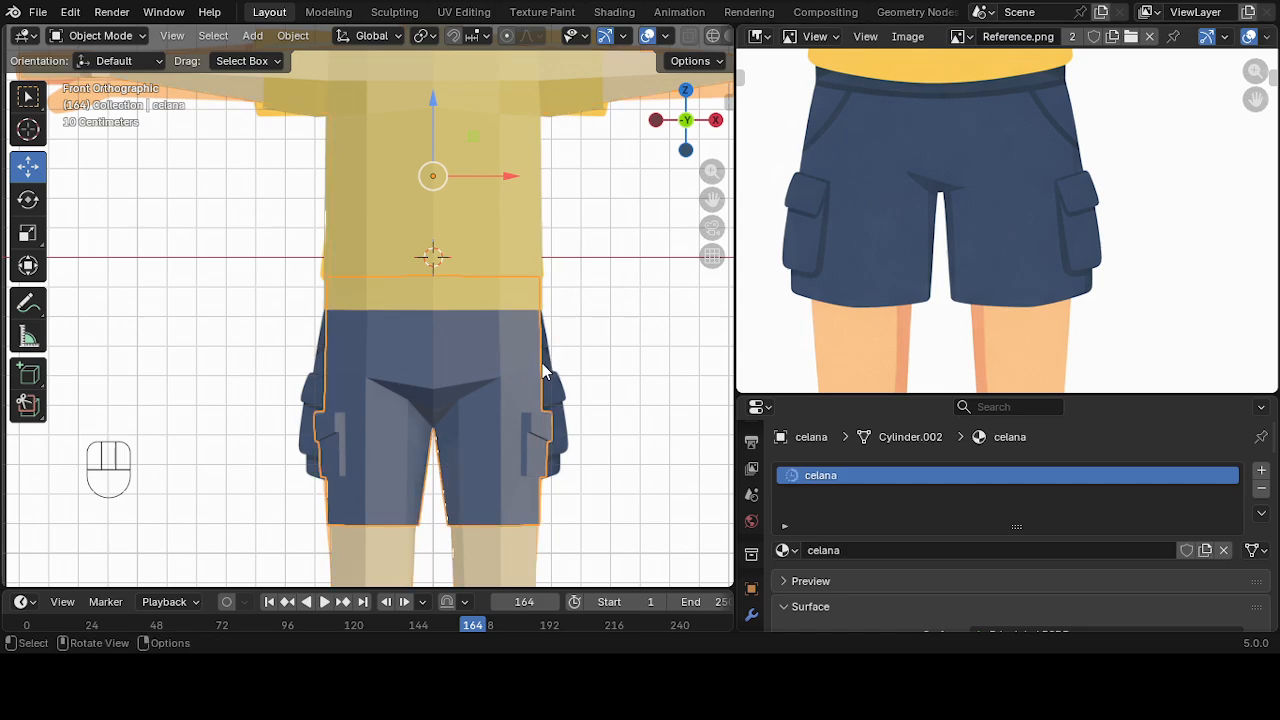
shift+middle_drag(563, 380, 493, 306)
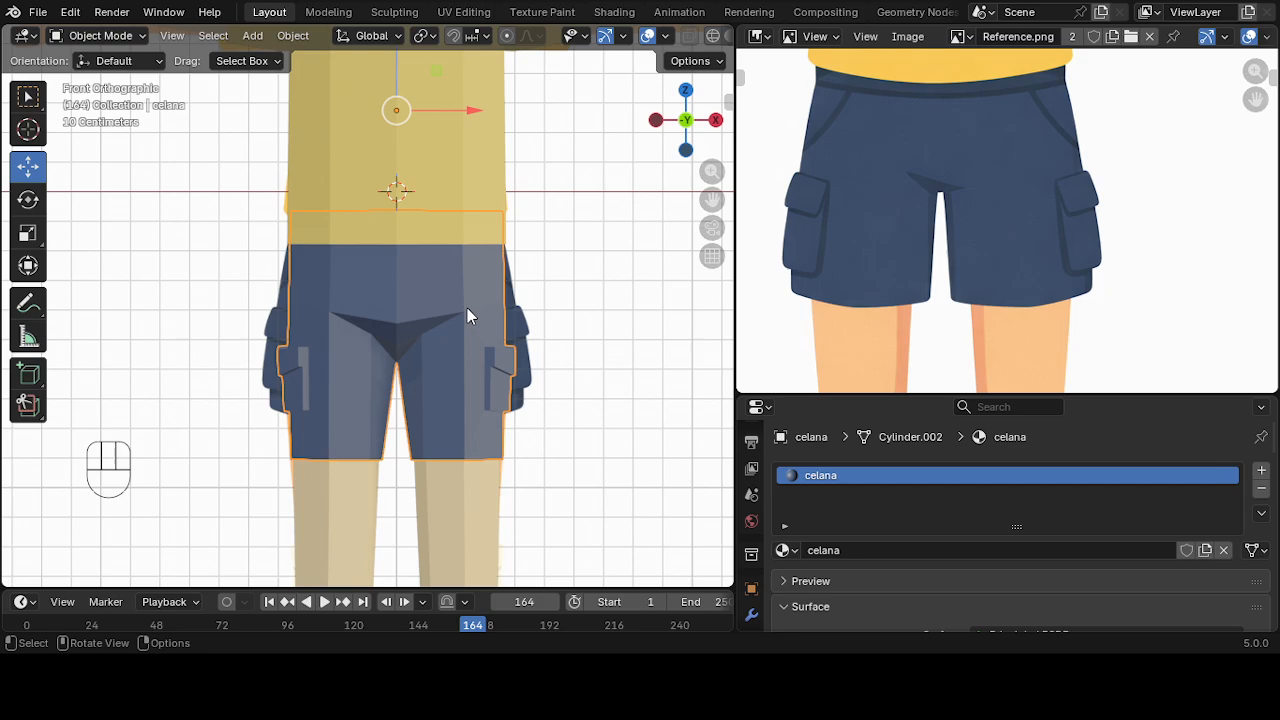
click(463, 12)
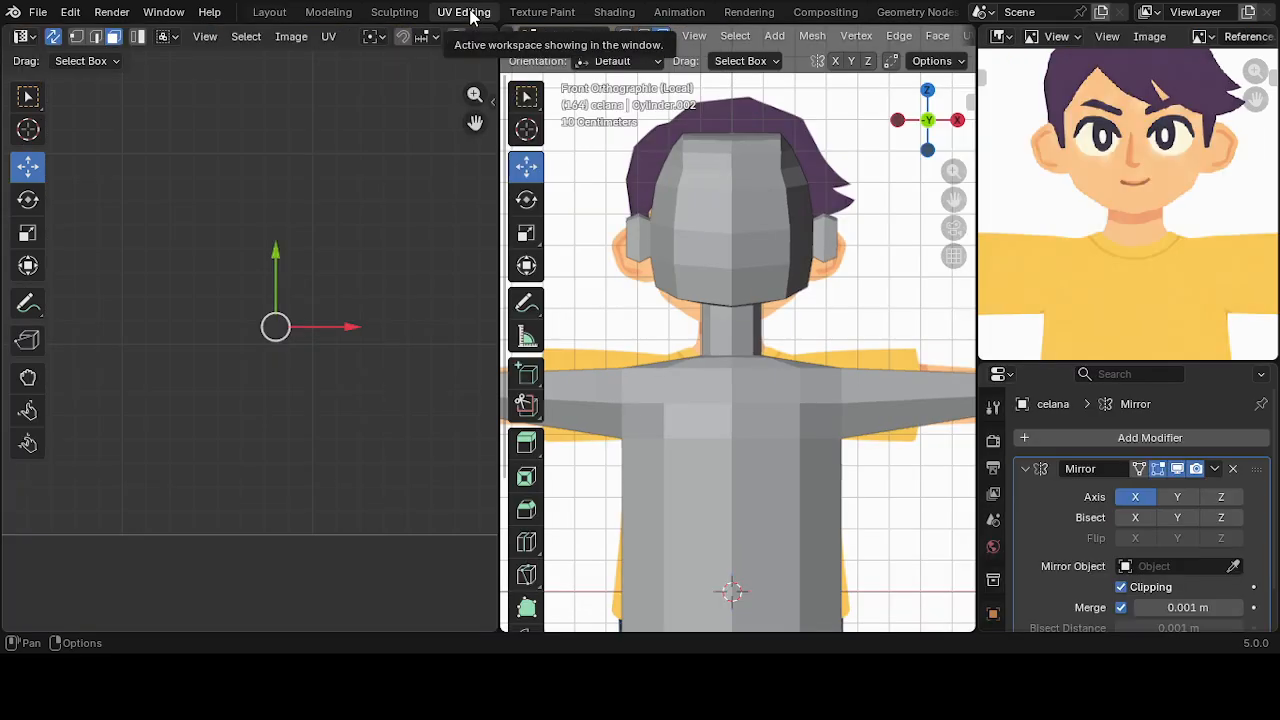
drag(500, 125, 466, 125)
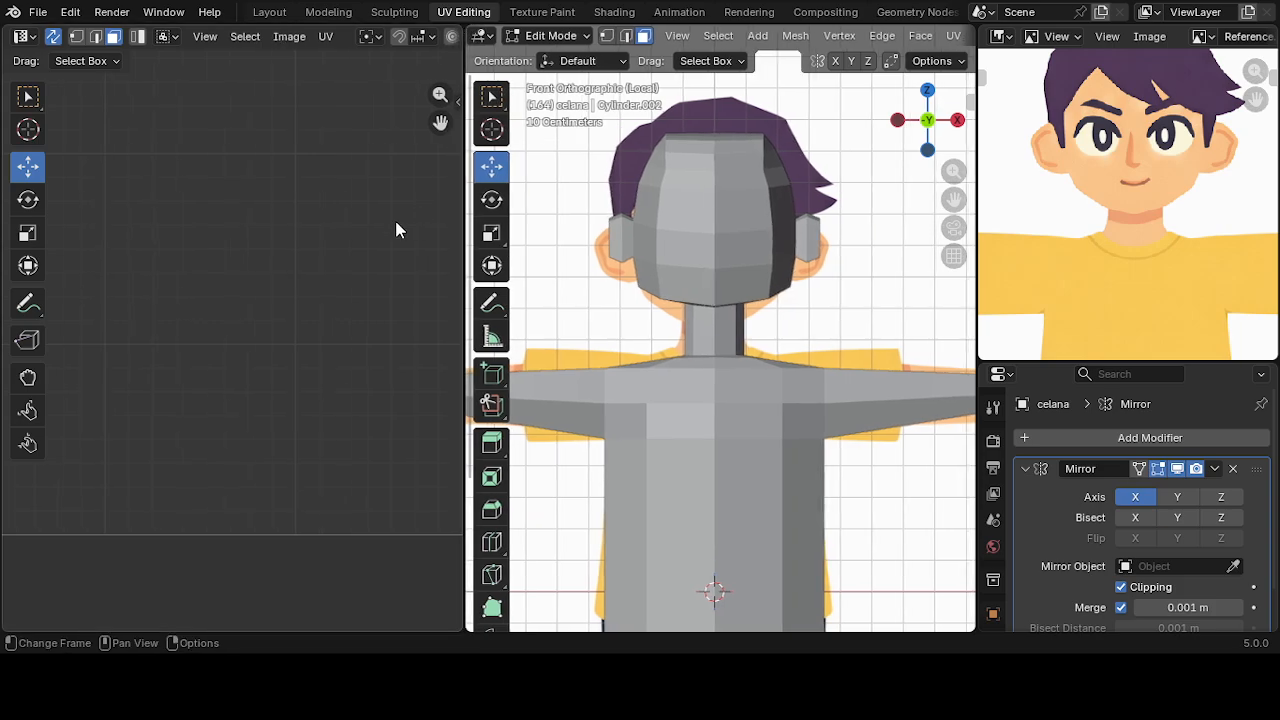
click(25, 37)
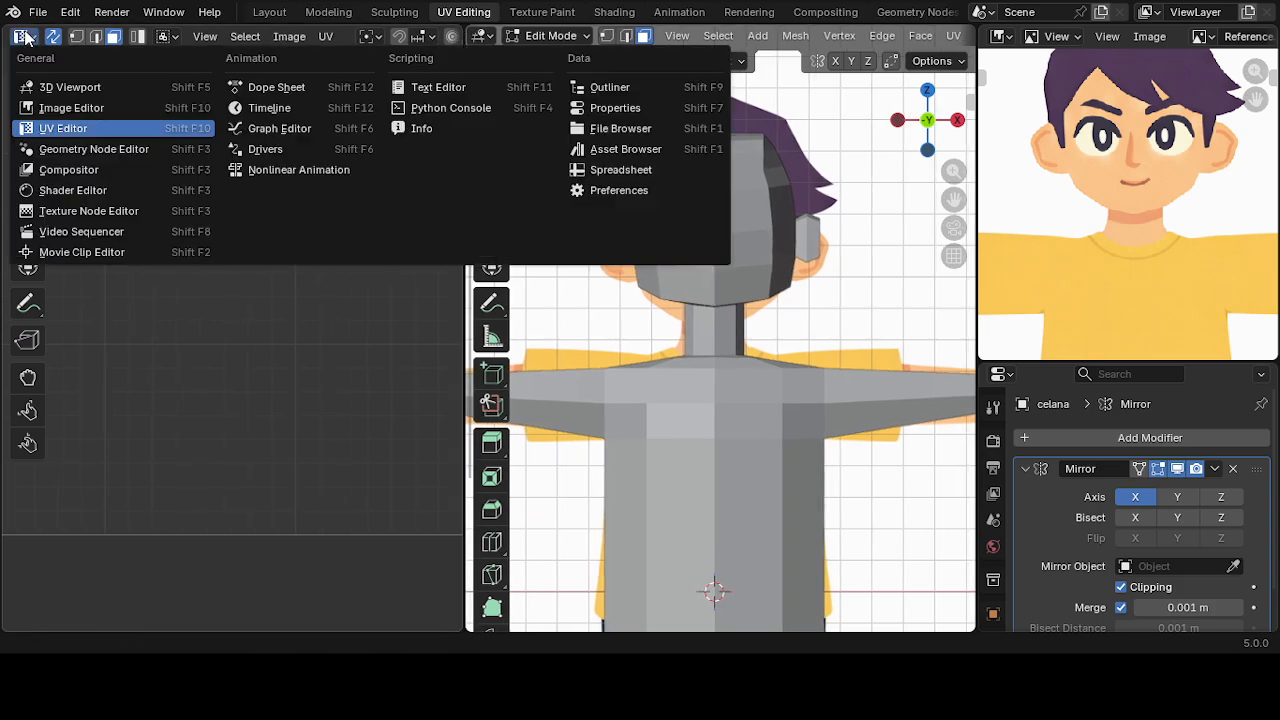
click(25, 37)
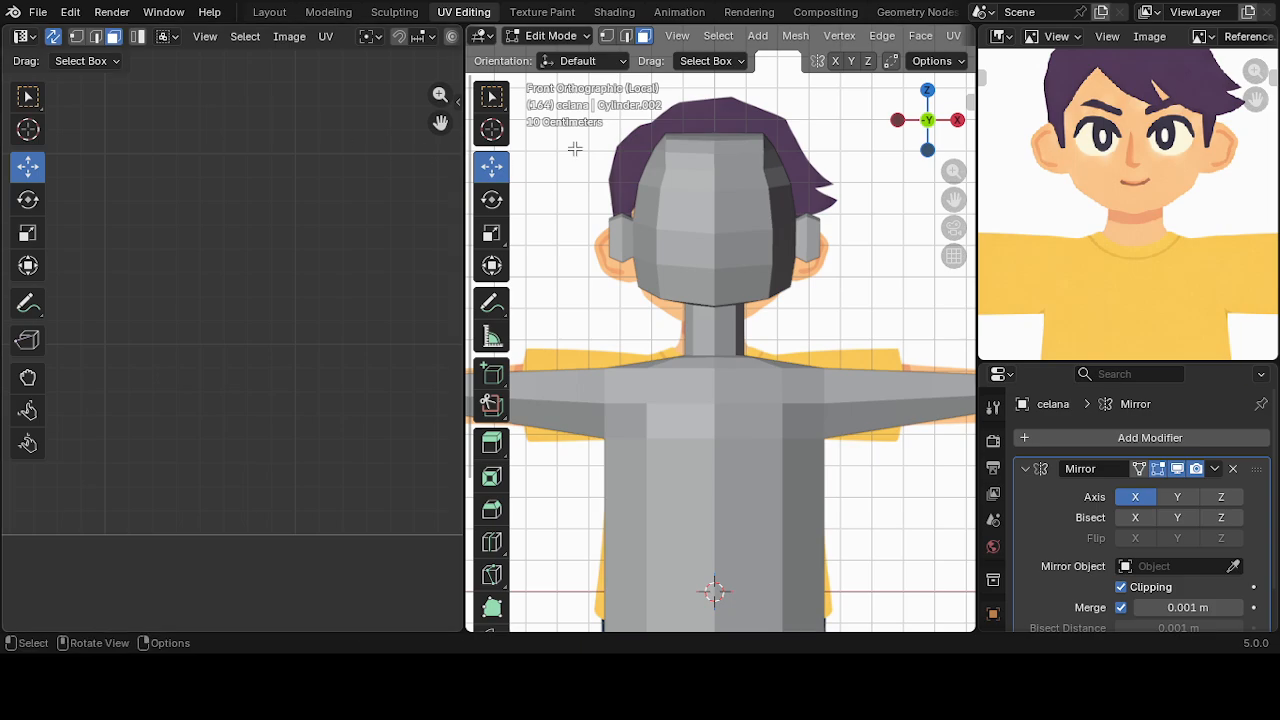
click(482, 36)
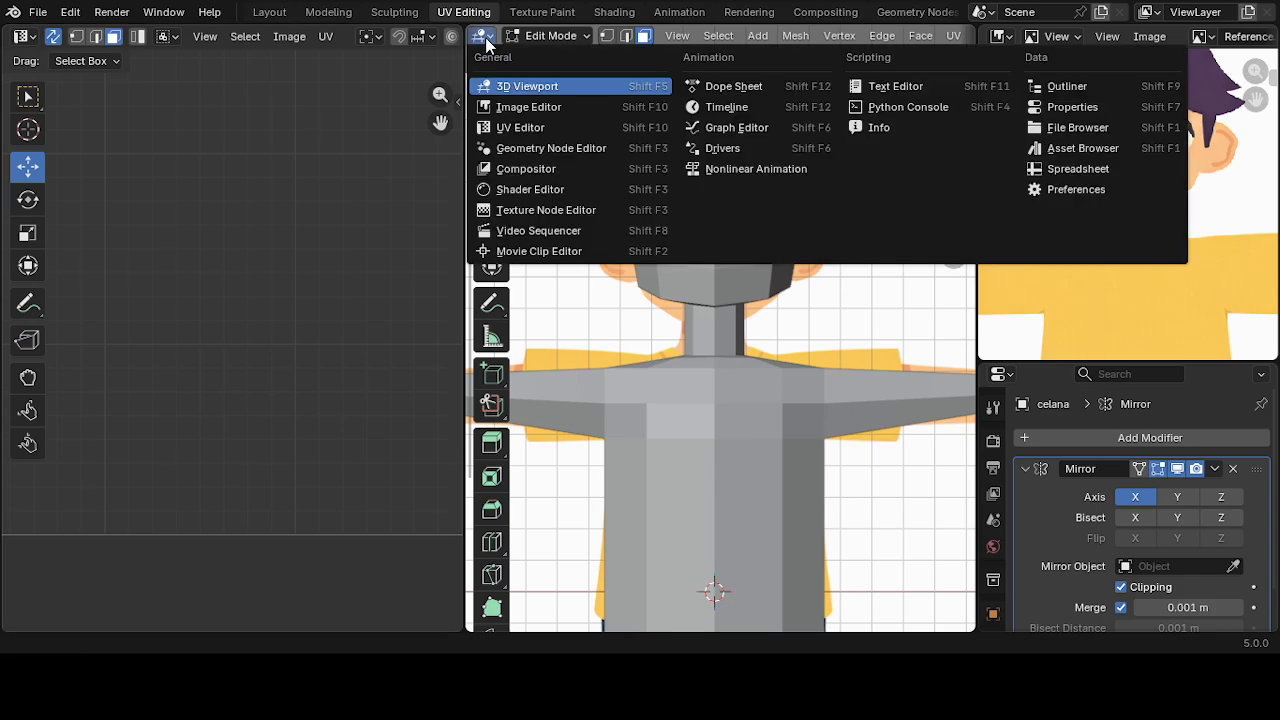
click(519, 87)
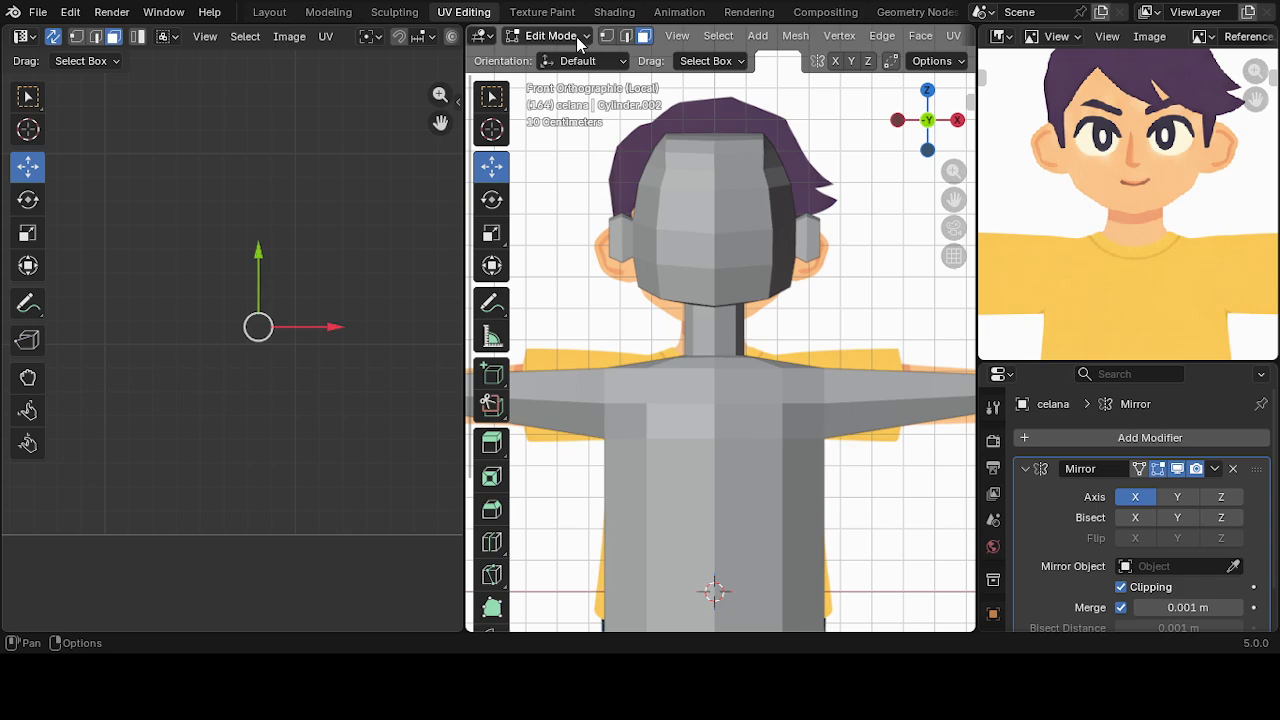
- Return to Object Mode and exit local view so that the whole scene is shown
scroll(694, 274, down, 5)
shift+middle_drag(749, 457, 723, 300)
scroll(723, 300, up, 2)
scroll(722, 290, down, 1)
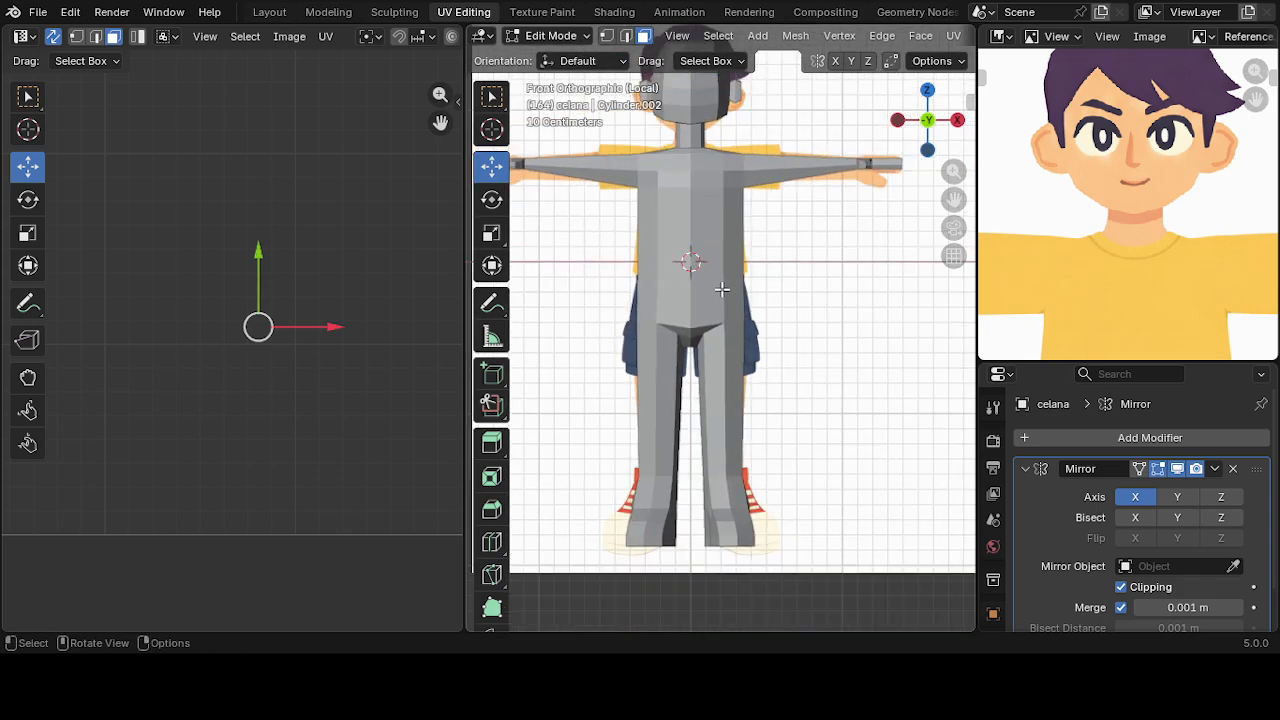
scroll(722, 290, down, 2)
scroll(726, 266, up, 2)
shift+middle_drag(720, 234, 745, 318)
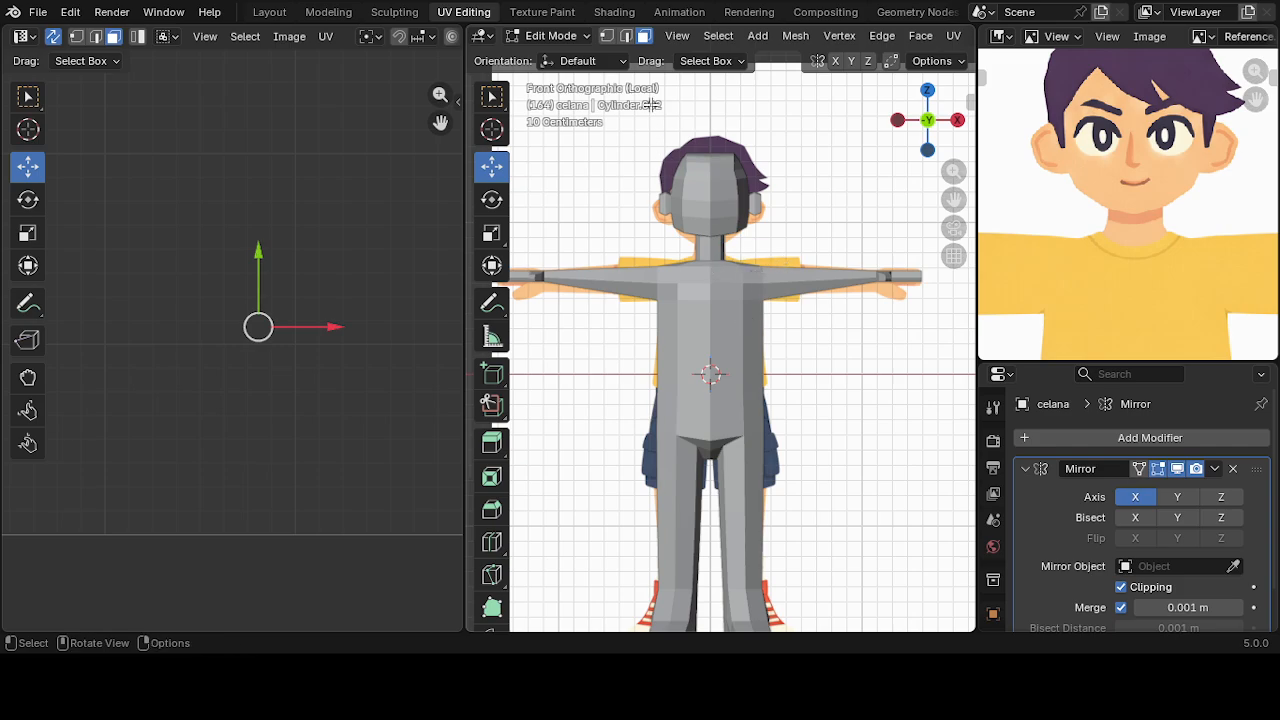
click(551, 35)
click(557, 54)
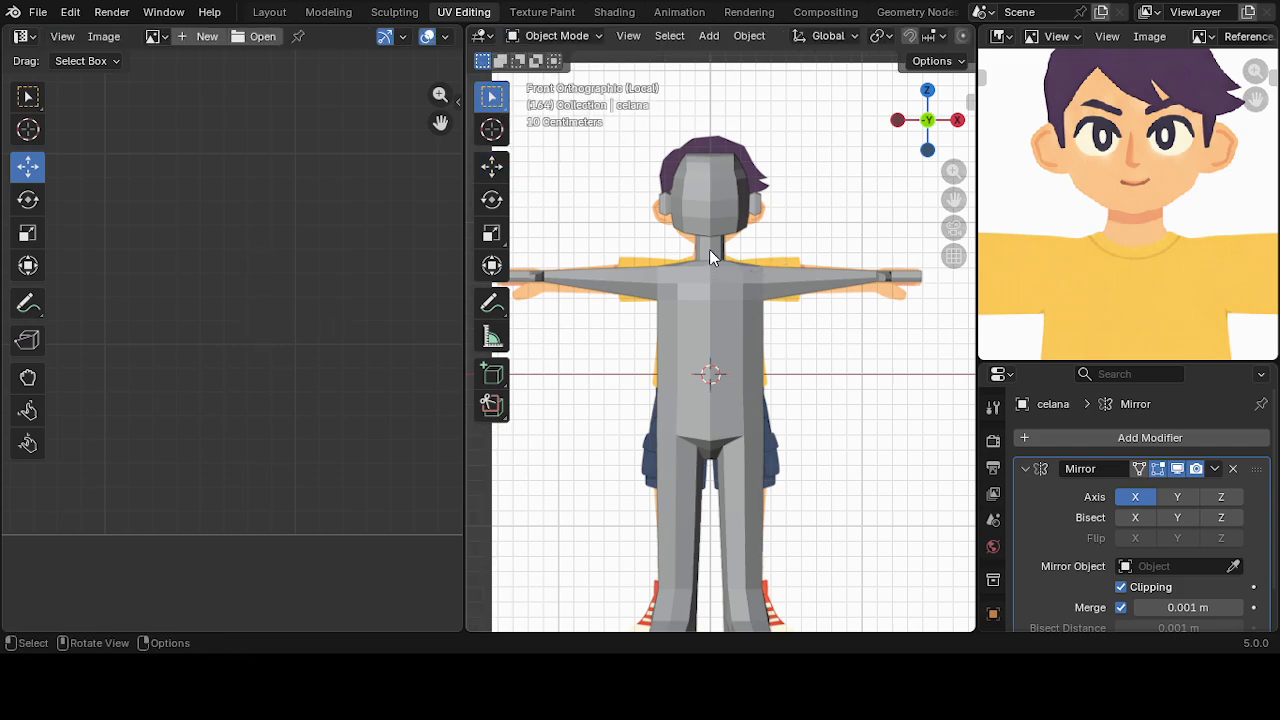
click(628, 35)
mouse_move(696, 213)
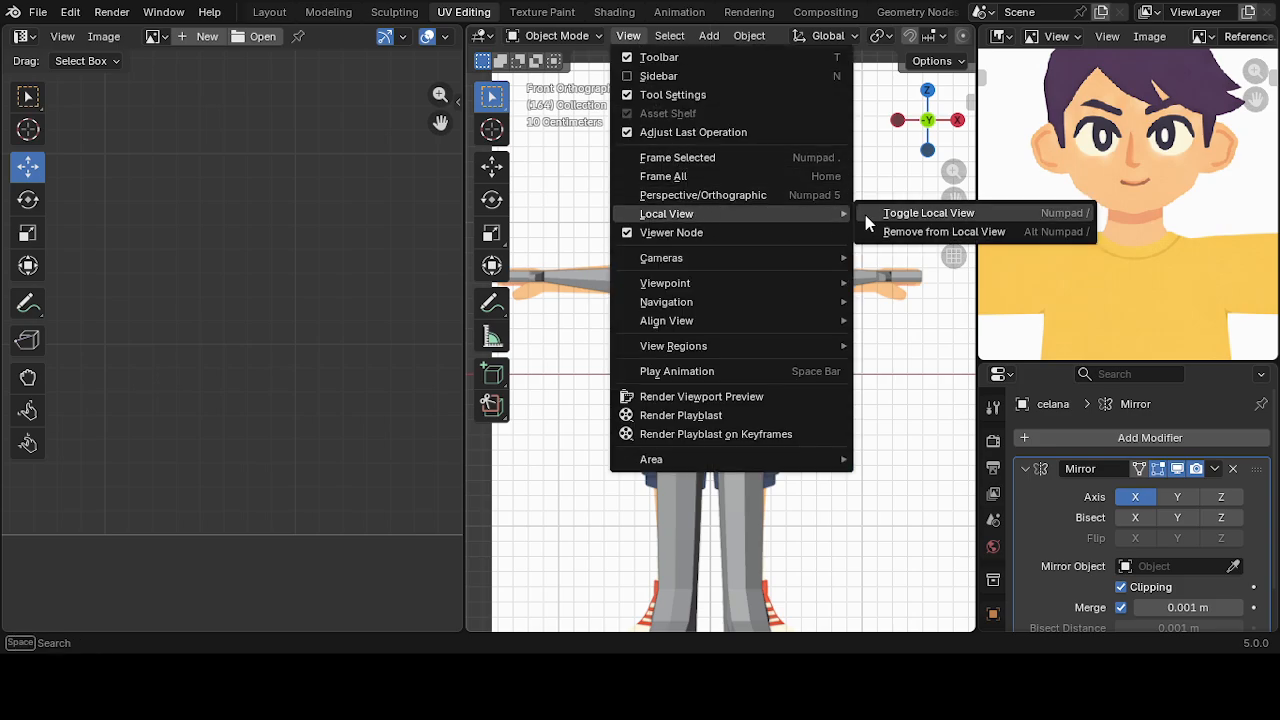
click(928, 213)
- Put the shorts object celana into Edit Mode and isolate it in local view
middle_drag(866, 240, 812, 287)
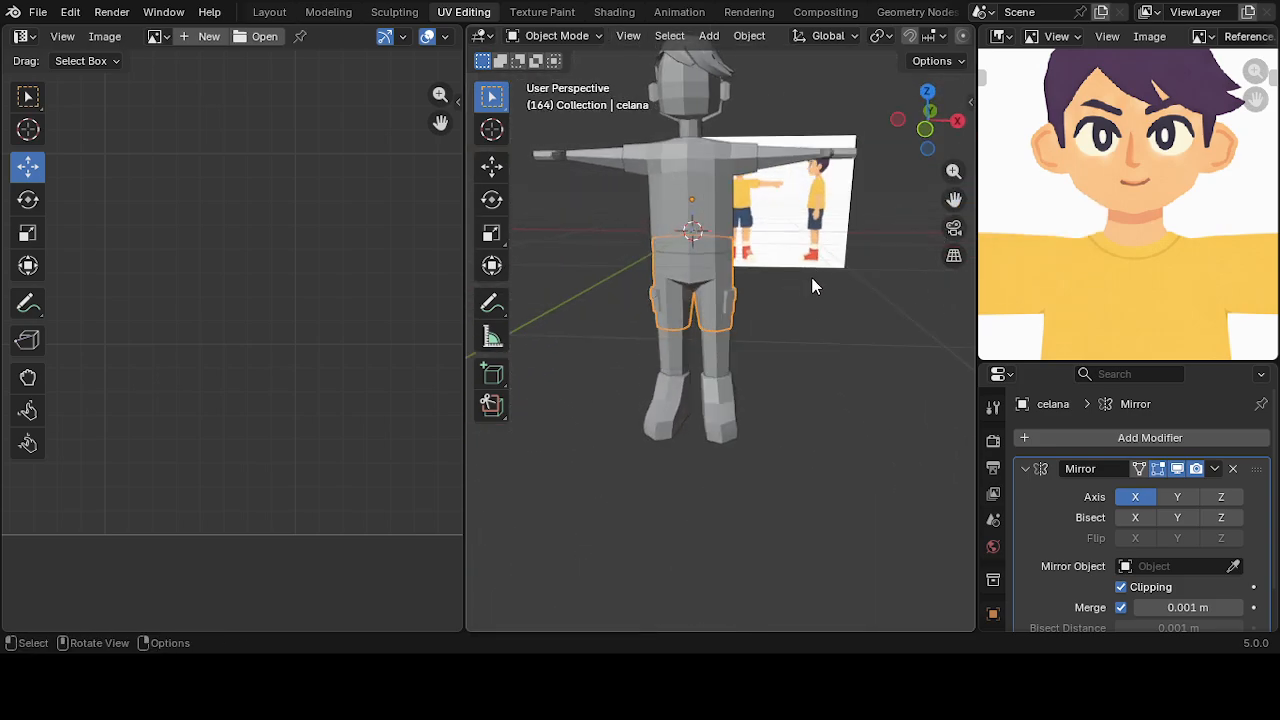
click(810, 304)
click(714, 276)
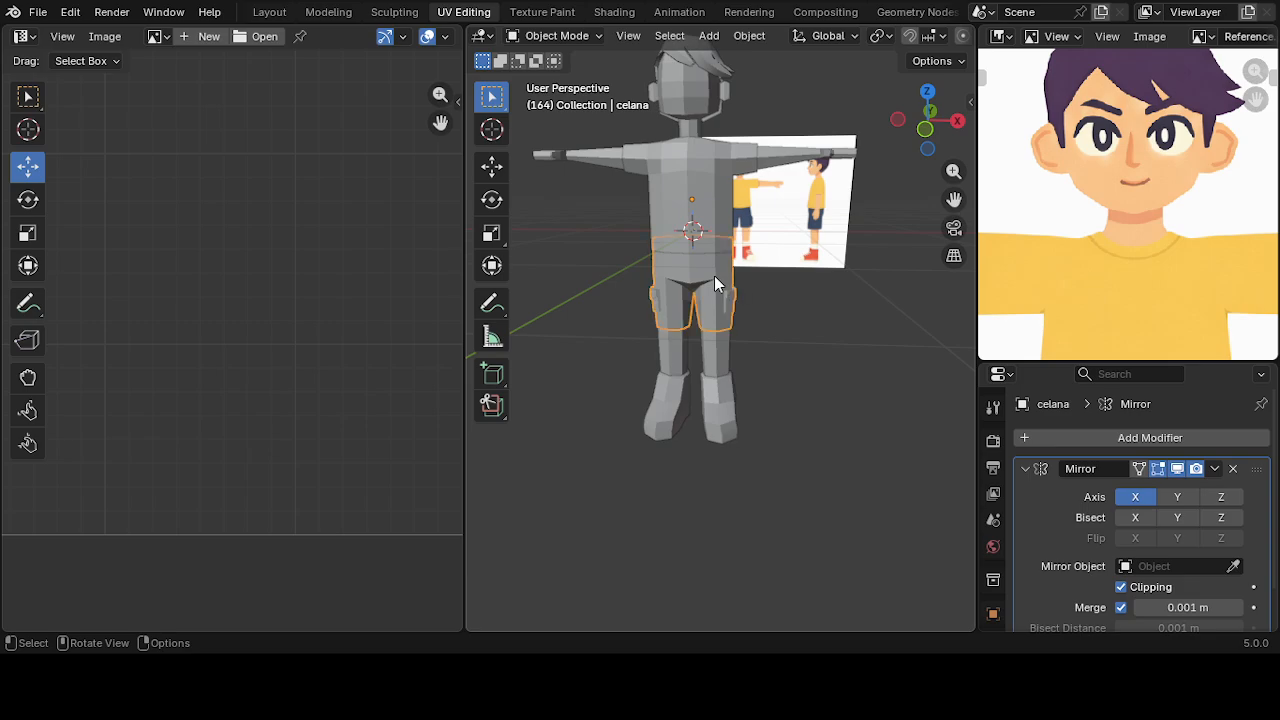
click(585, 36)
click(583, 76)
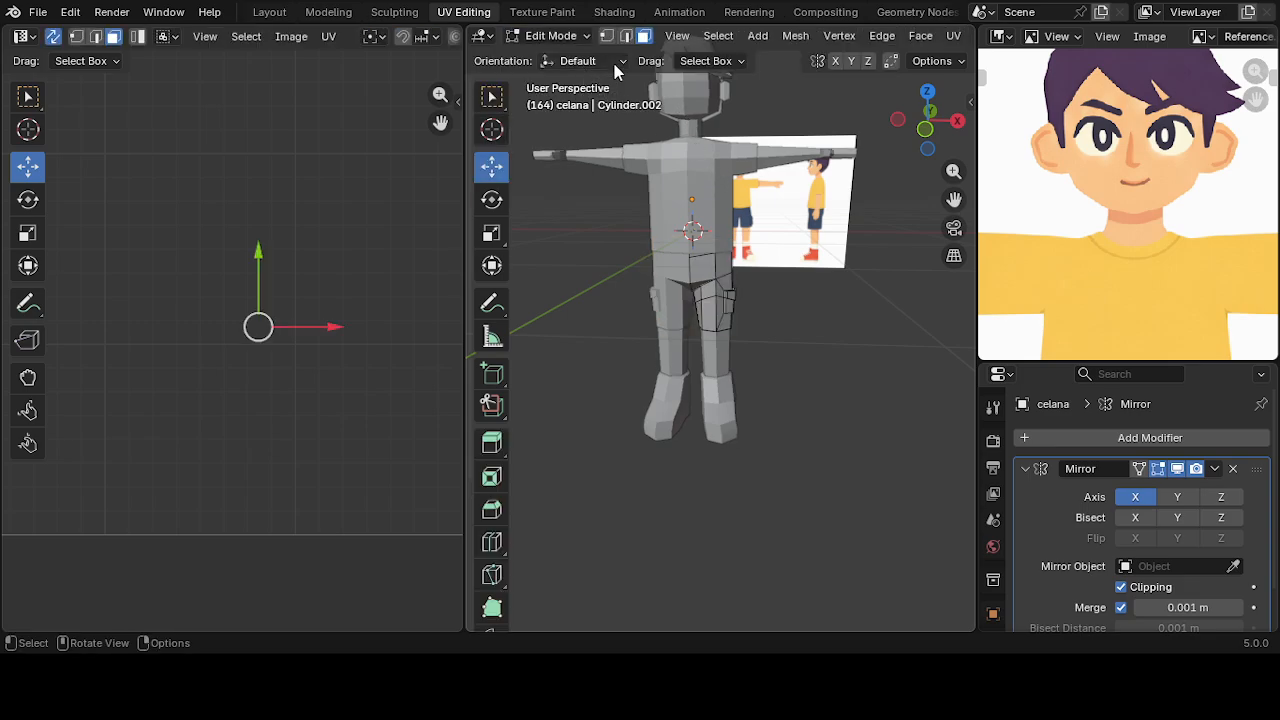
click(677, 36)
mouse_move(735, 216)
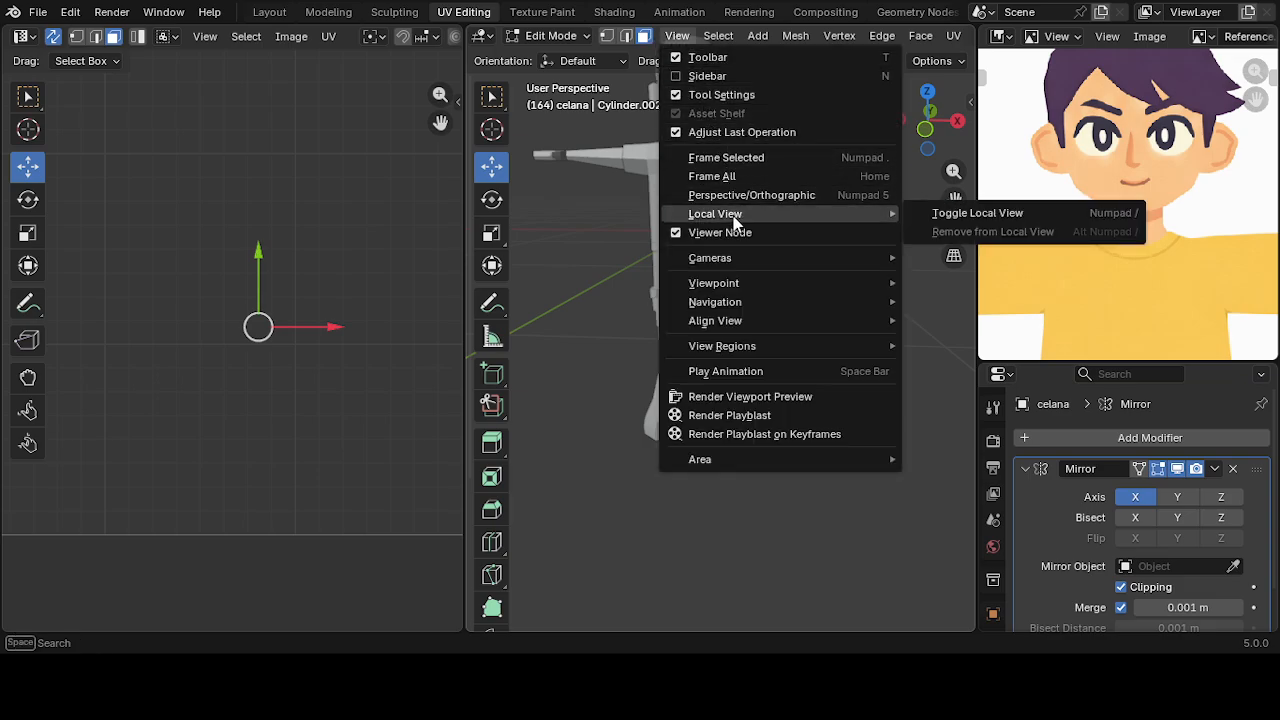
click(940, 213)
- Examine the isolated shorts mesh from the front alongside the shorts in the reference image
scroll(723, 223, down, 4)
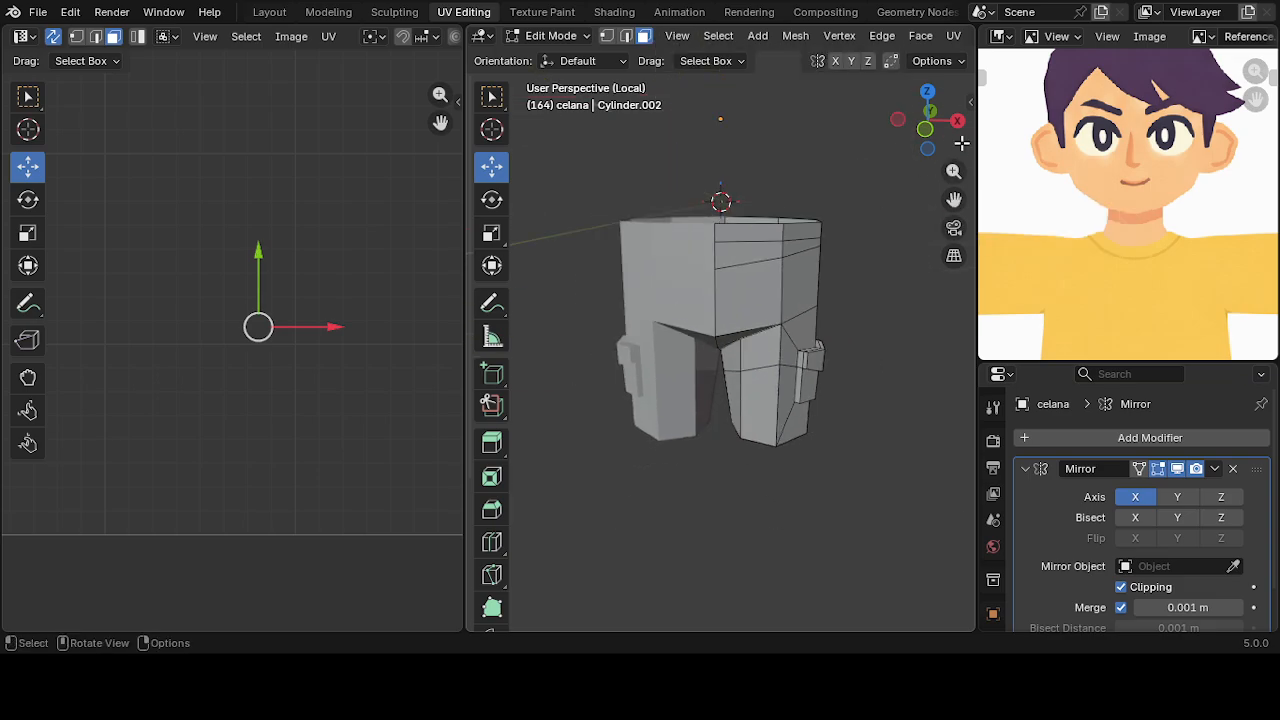
click(925, 128)
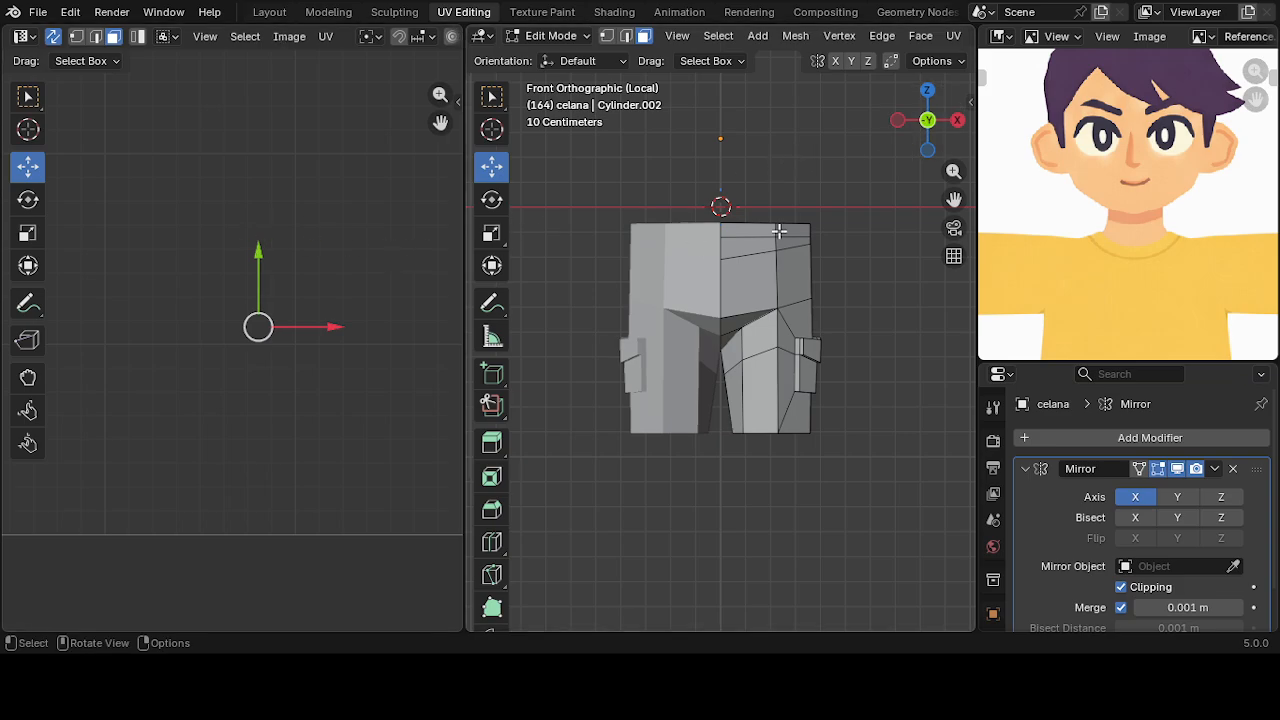
scroll(1150, 288, down, 2)
middle_drag(1150, 288, 1142, 135)
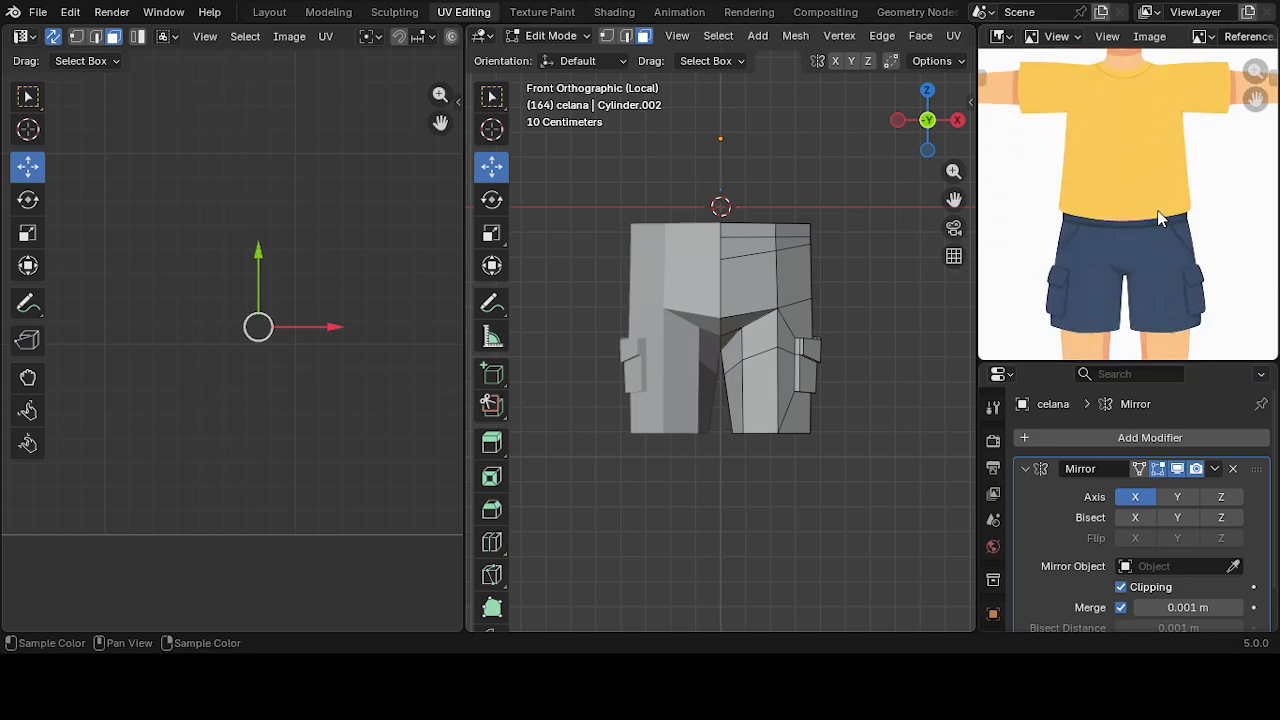
scroll(1156, 216, up, 2)
scroll(1142, 236, down, 2)
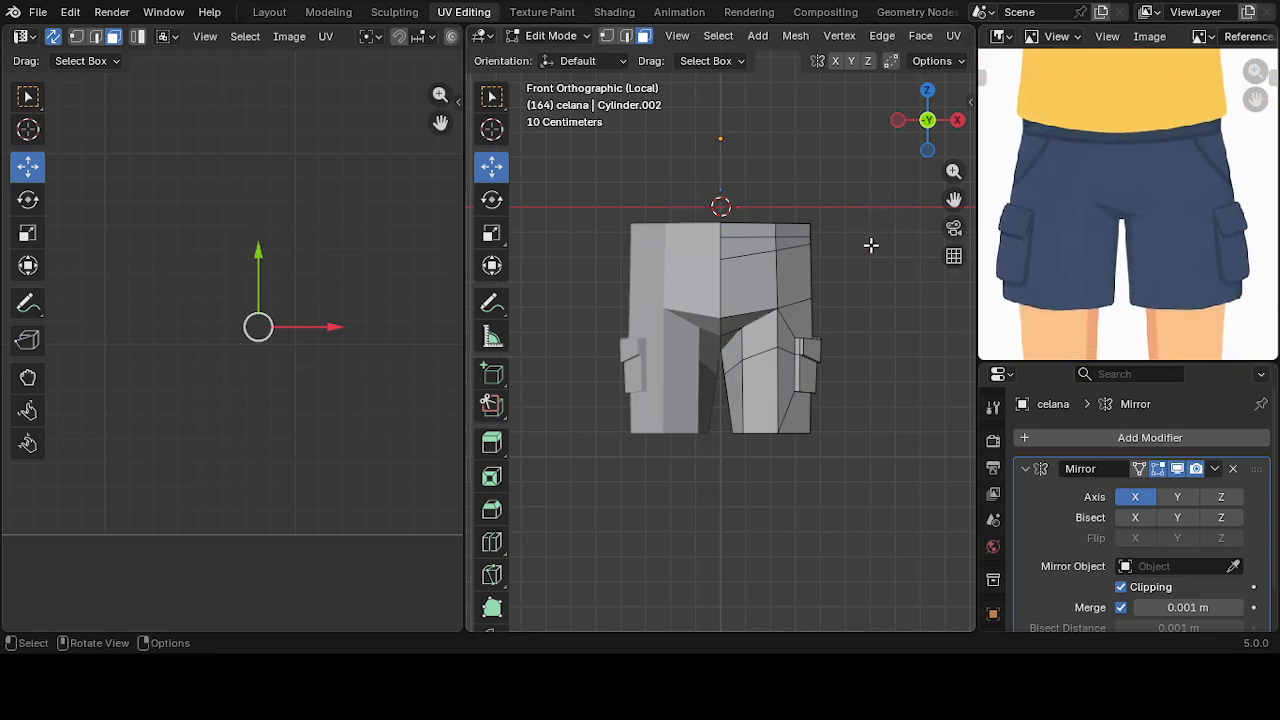
scroll(866, 265, down, 1)
scroll(859, 280, up, 3)
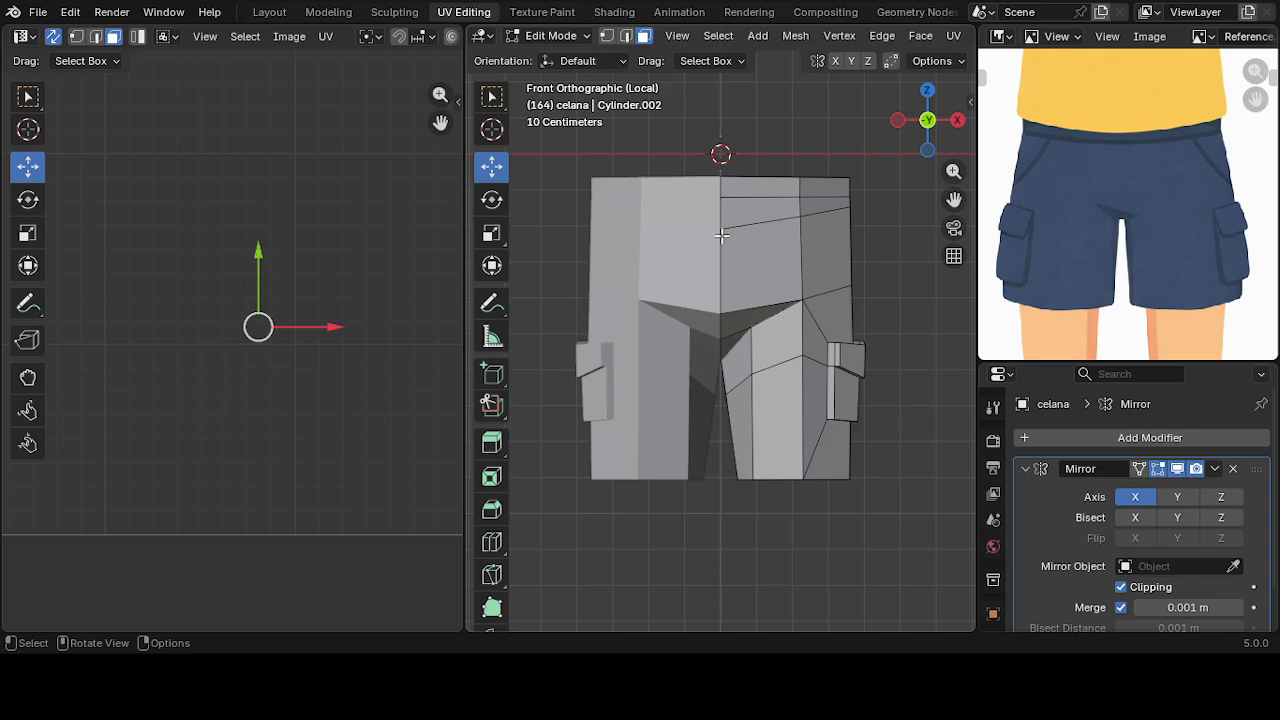
- Unwrap all faces of the shorts mesh with Smart UV Project, keeping the default settings
key(a)
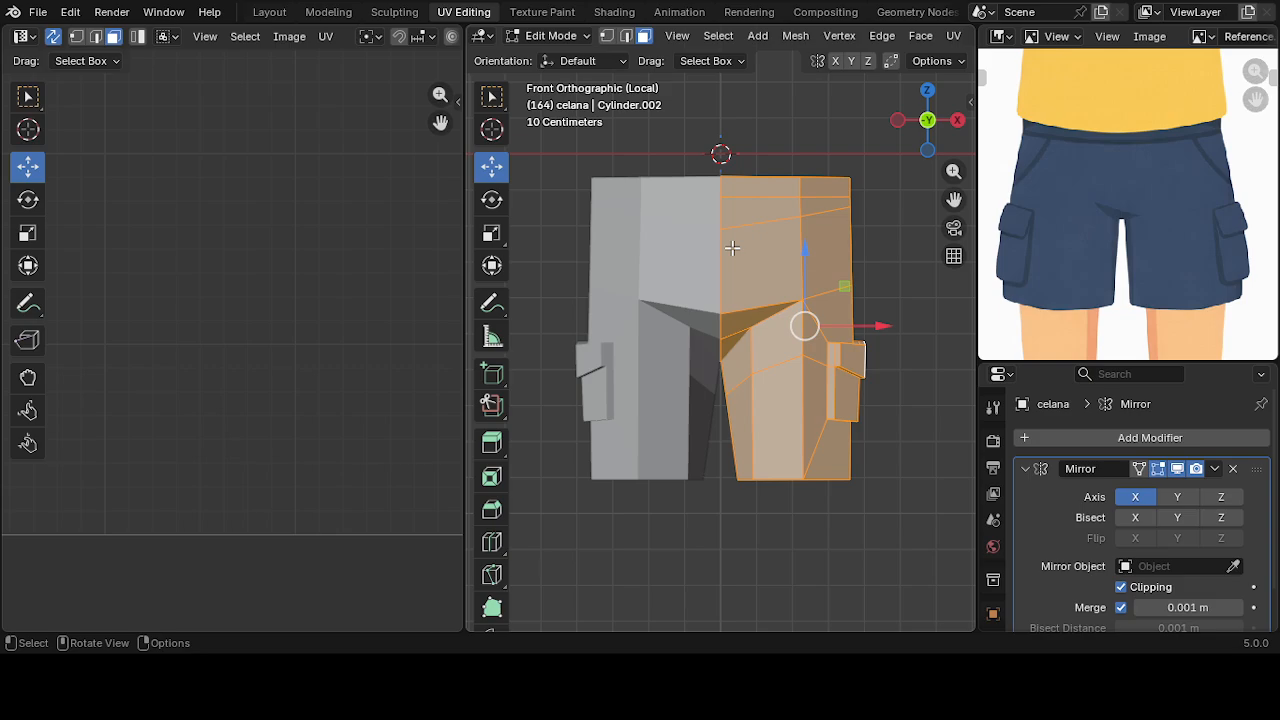
scroll(801, 45, down, 5)
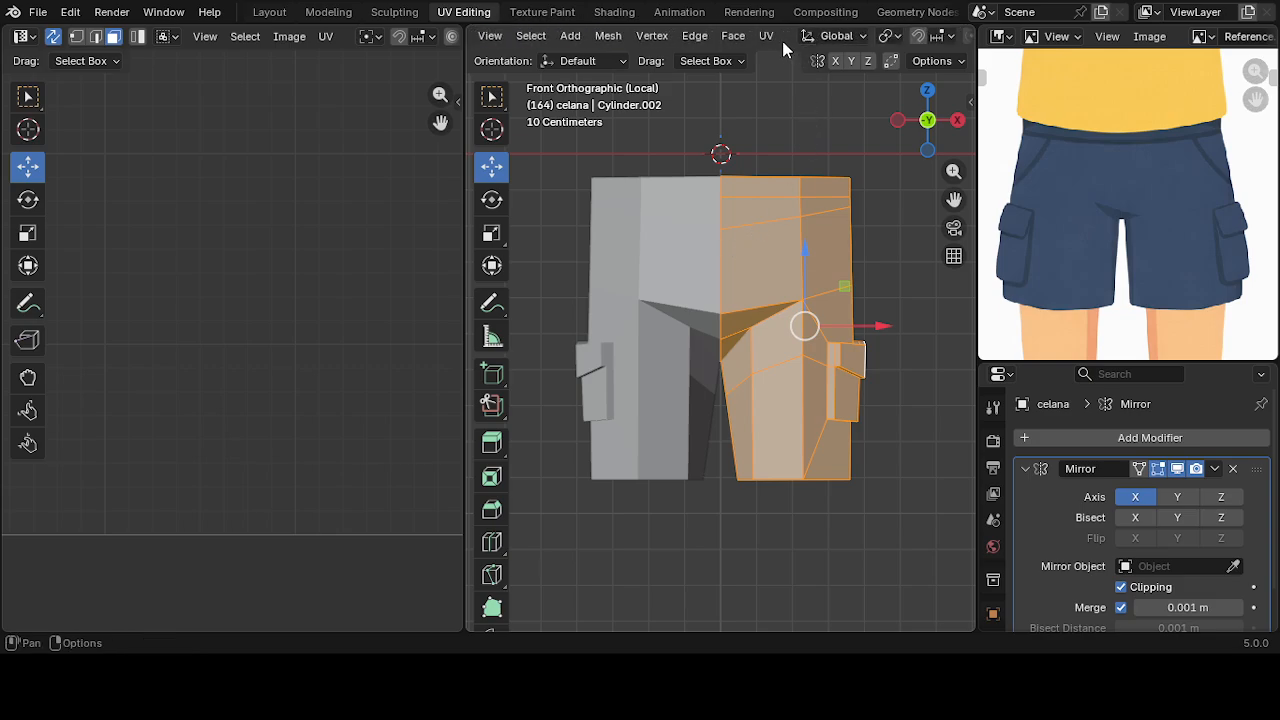
click(767, 36)
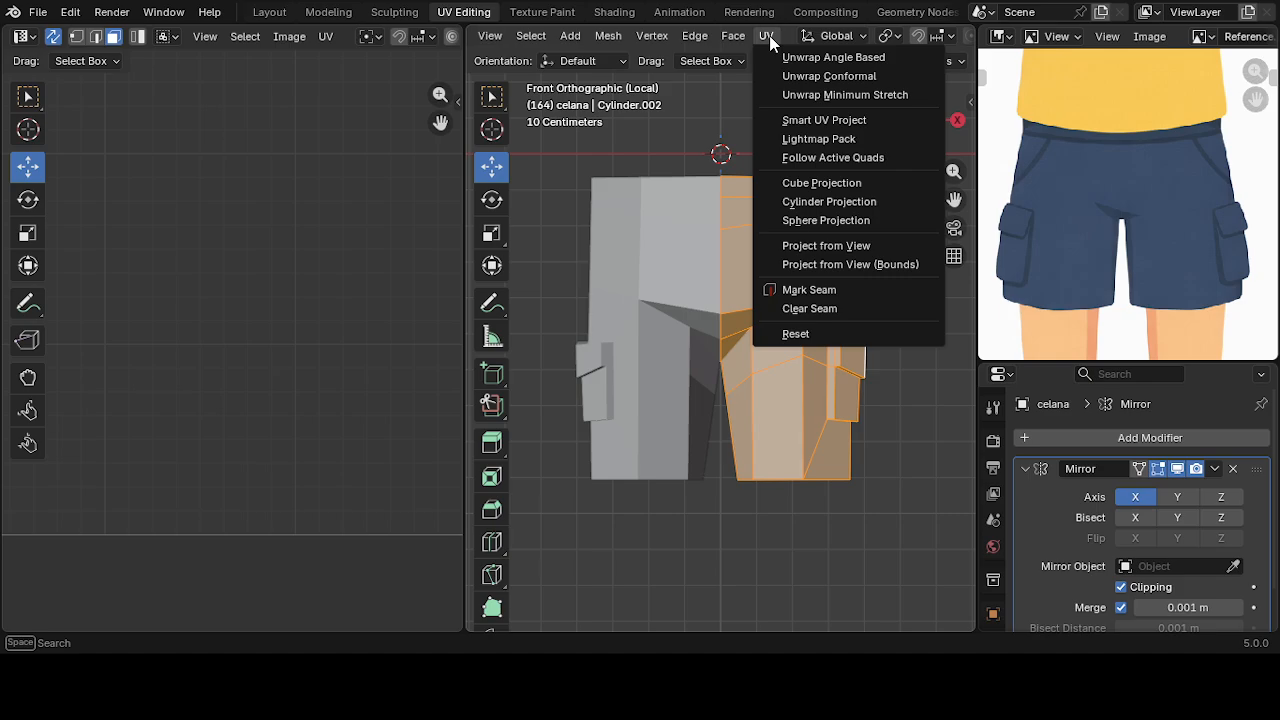
click(805, 120)
click(758, 291)
scroll(325, 271, down, 6)
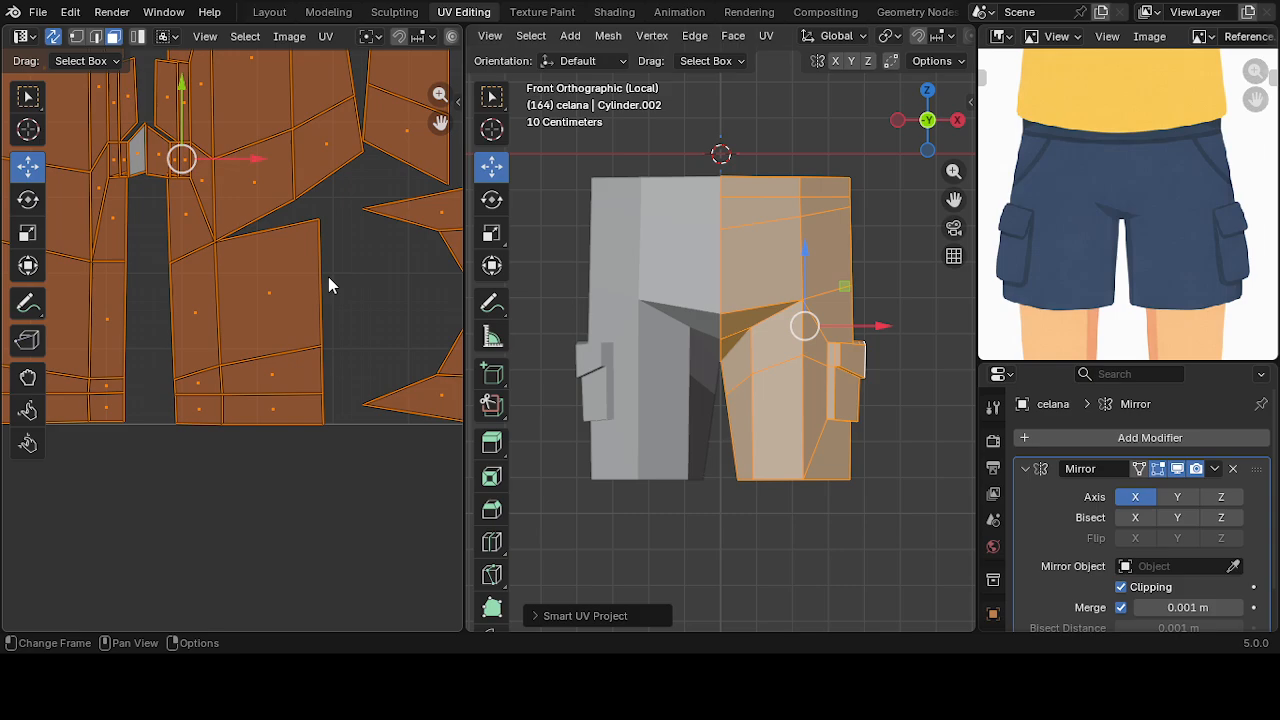
scroll(321, 262, up, 3)
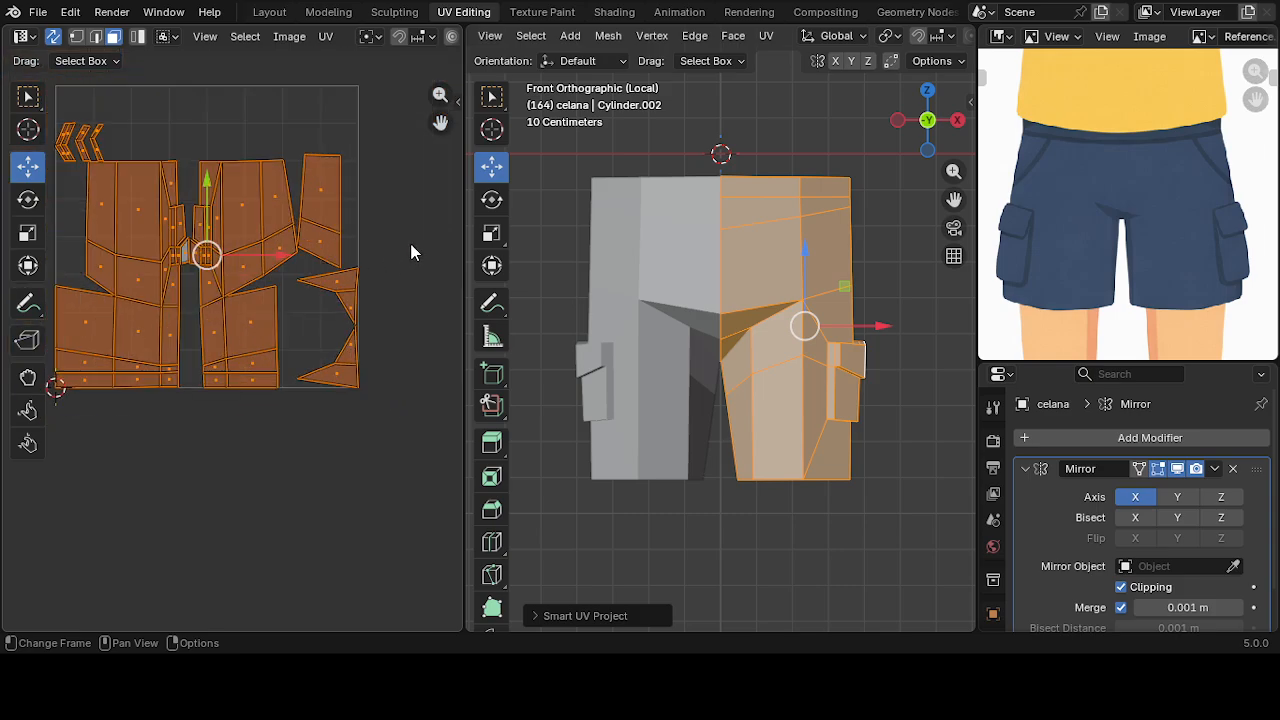
- Select the front waistband faces and the row of faces directly below them on the editable half of the shorts
click(840, 232)
click(772, 196)
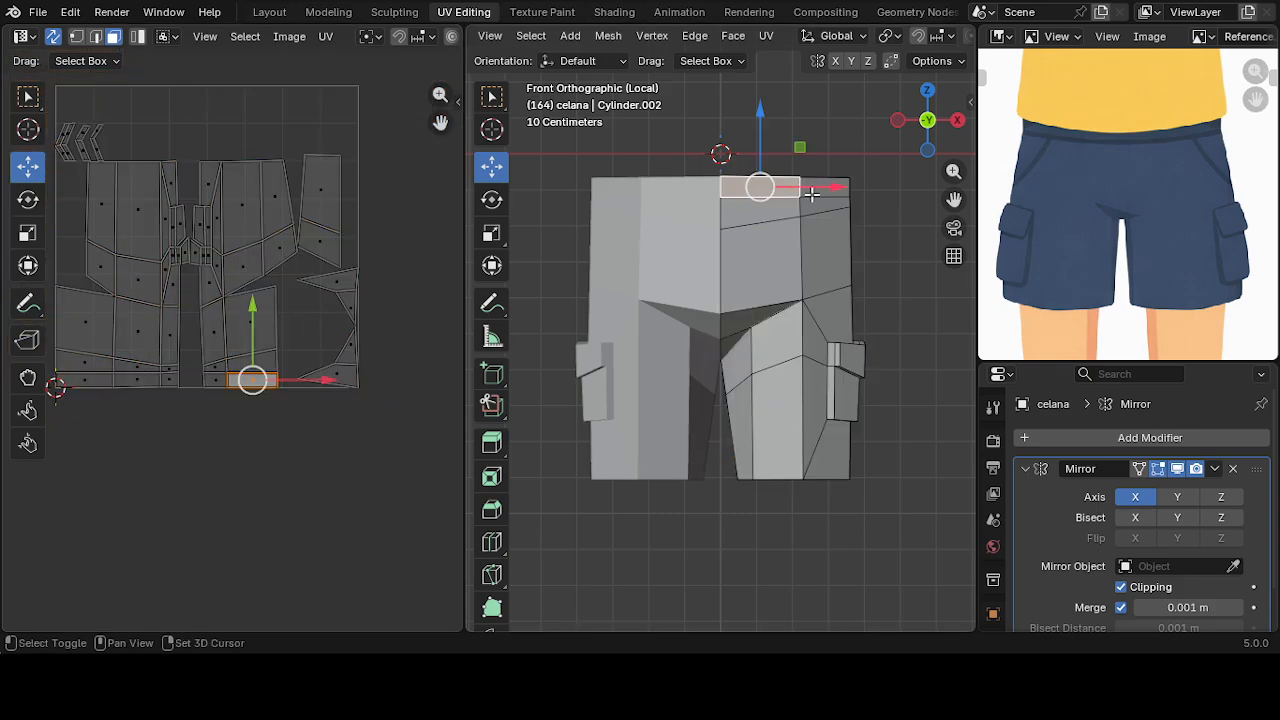
shift+click(812, 200)
shift+click(759, 214)
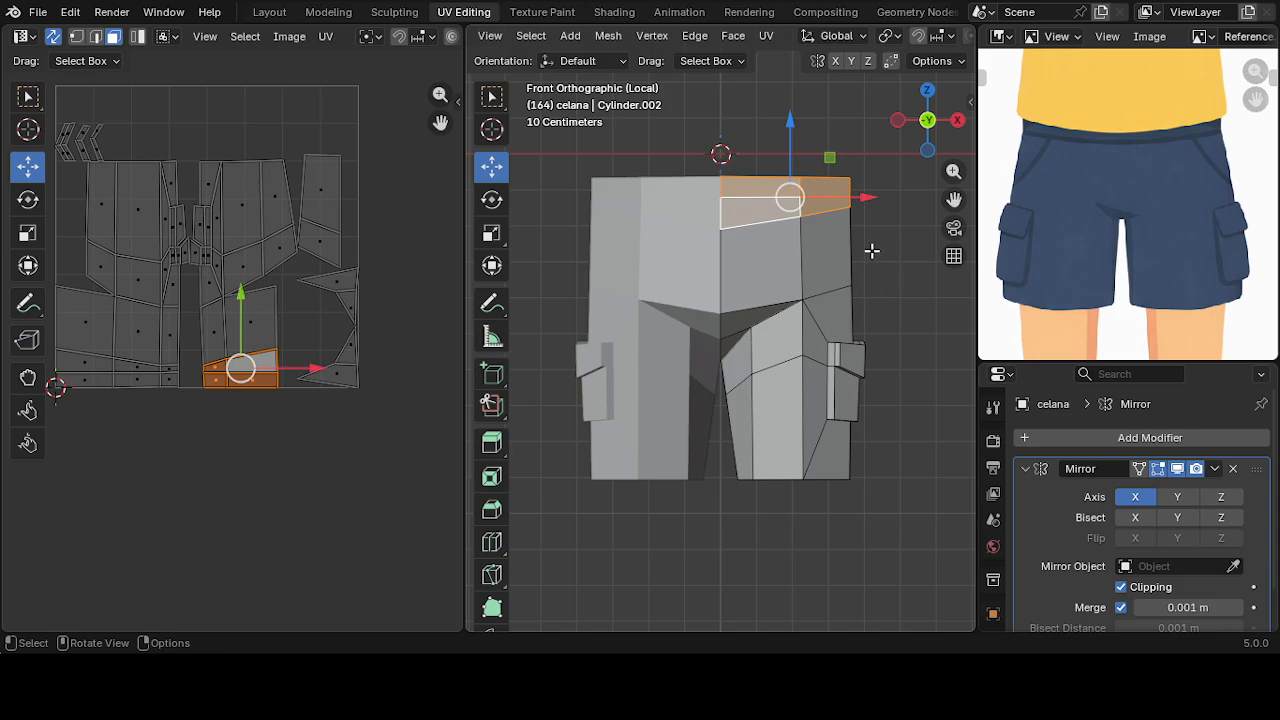
scroll(1064, 227, down, 1)
scroll(1064, 227, down, 2)
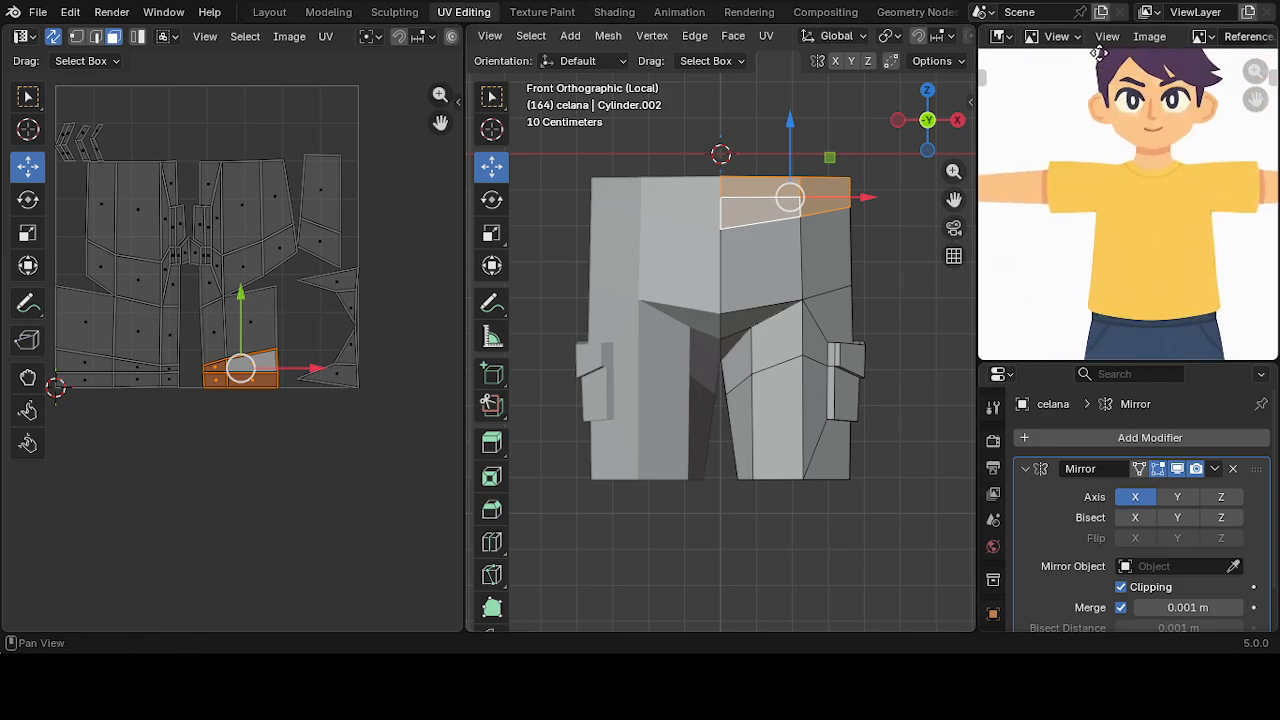
- Examine the front of the shorts in the reference image, including the waistband and pockets
scroll(1147, 178, up, 8)
middle_drag(1116, 276, 1180, 51)
scroll(1178, 66, up, 1)
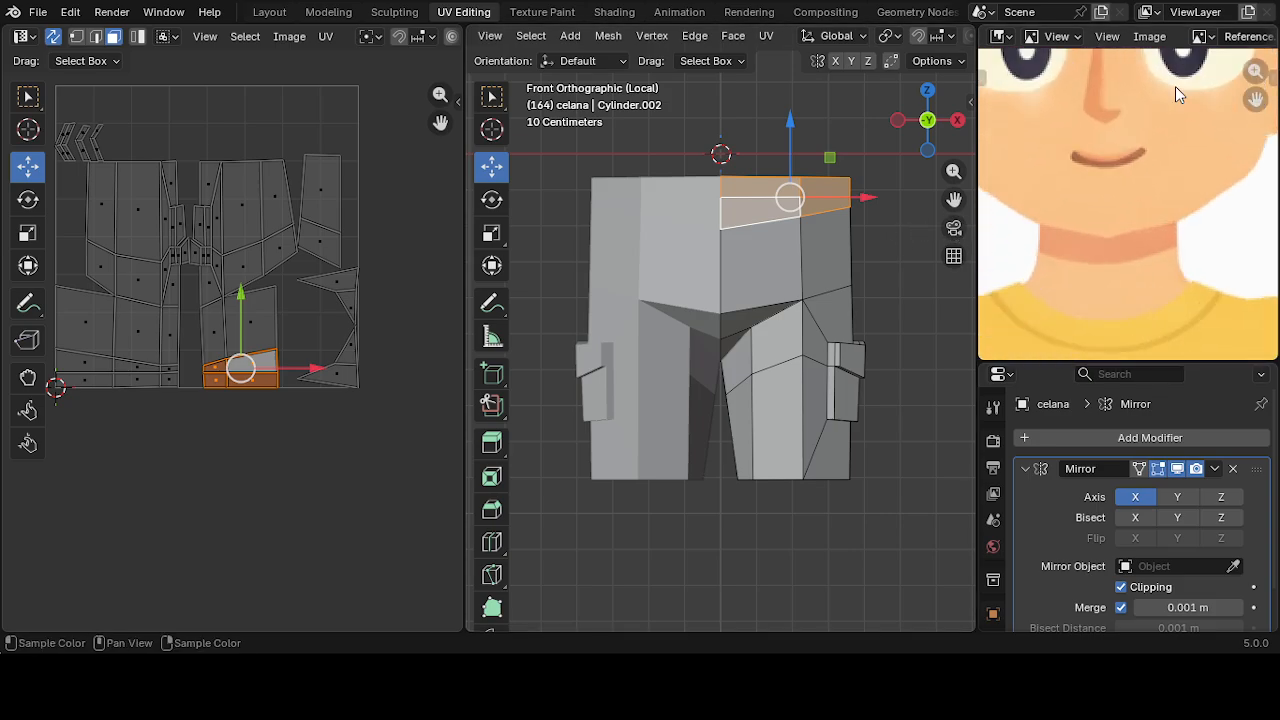
middle_drag(1151, 124, 1154, 197)
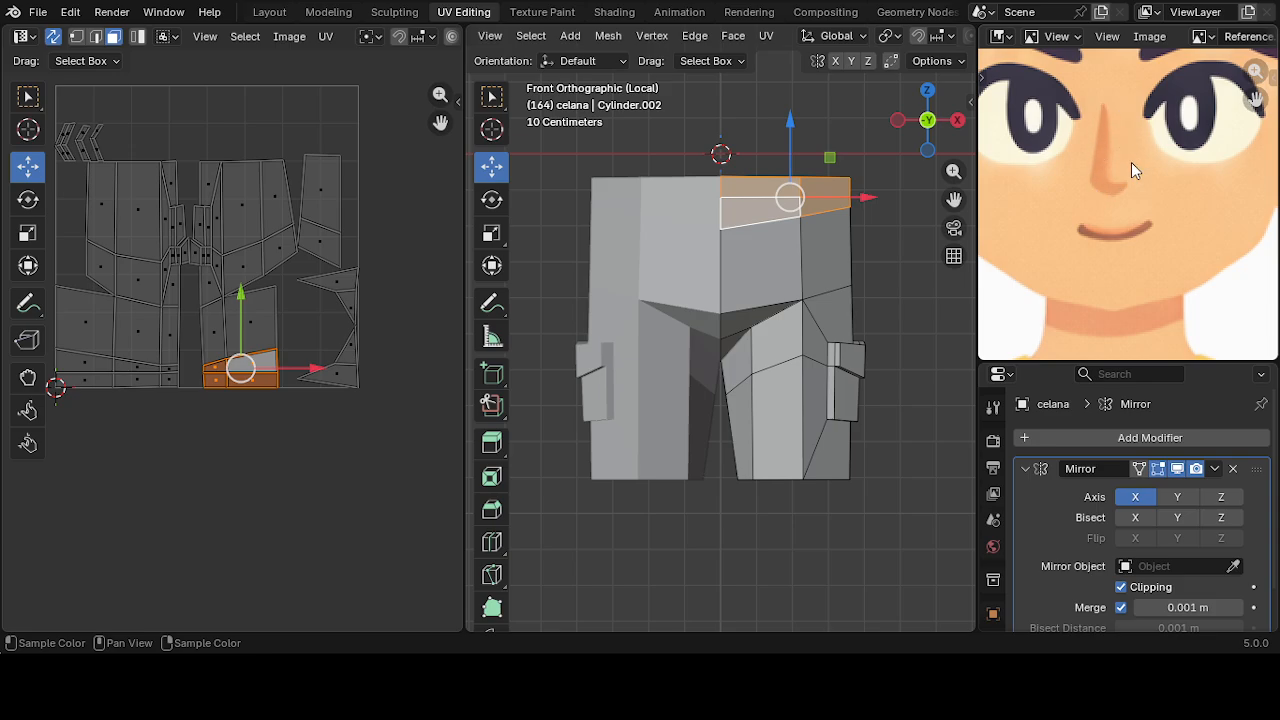
scroll(1131, 162, down, 3)
scroll(845, 307, down, 2)
scroll(1091, 265, down, 2)
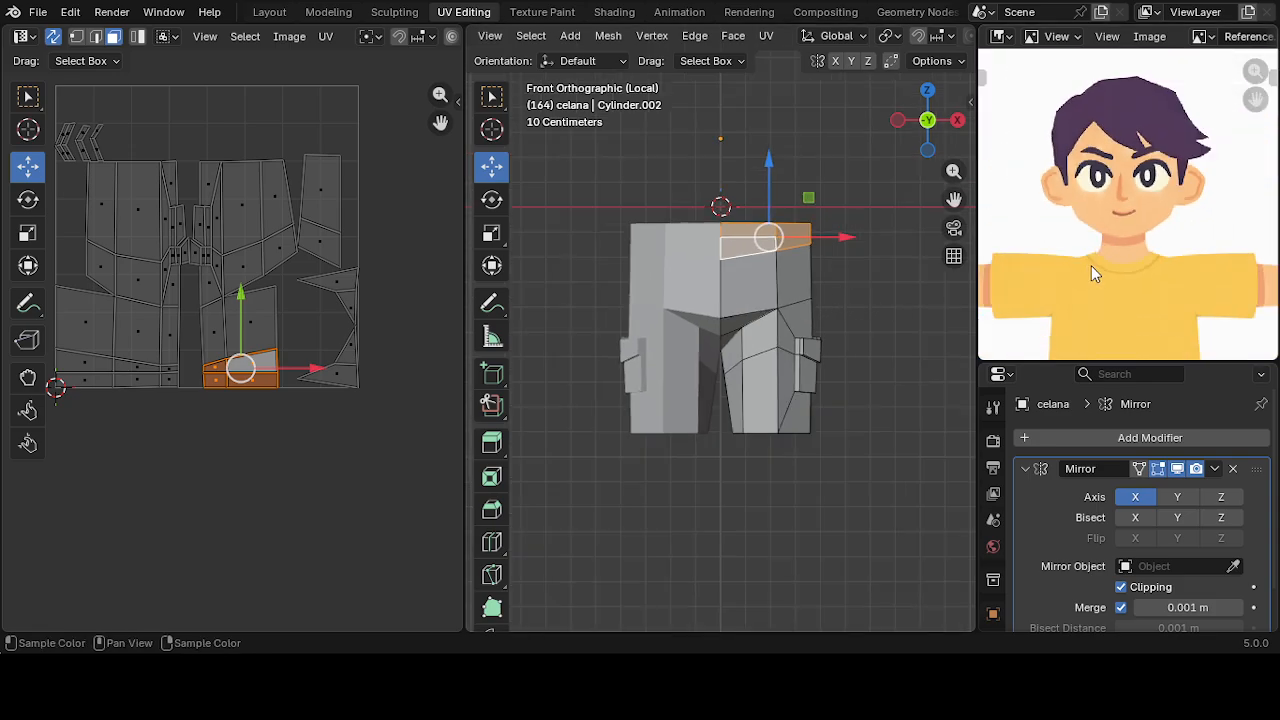
middle_drag(1160, 342, 1148, 193)
scroll(1161, 300, down, 1)
scroll(1136, 178, up, 1)
scroll(1136, 178, up, 1)
scroll(1148, 193, down, 1)
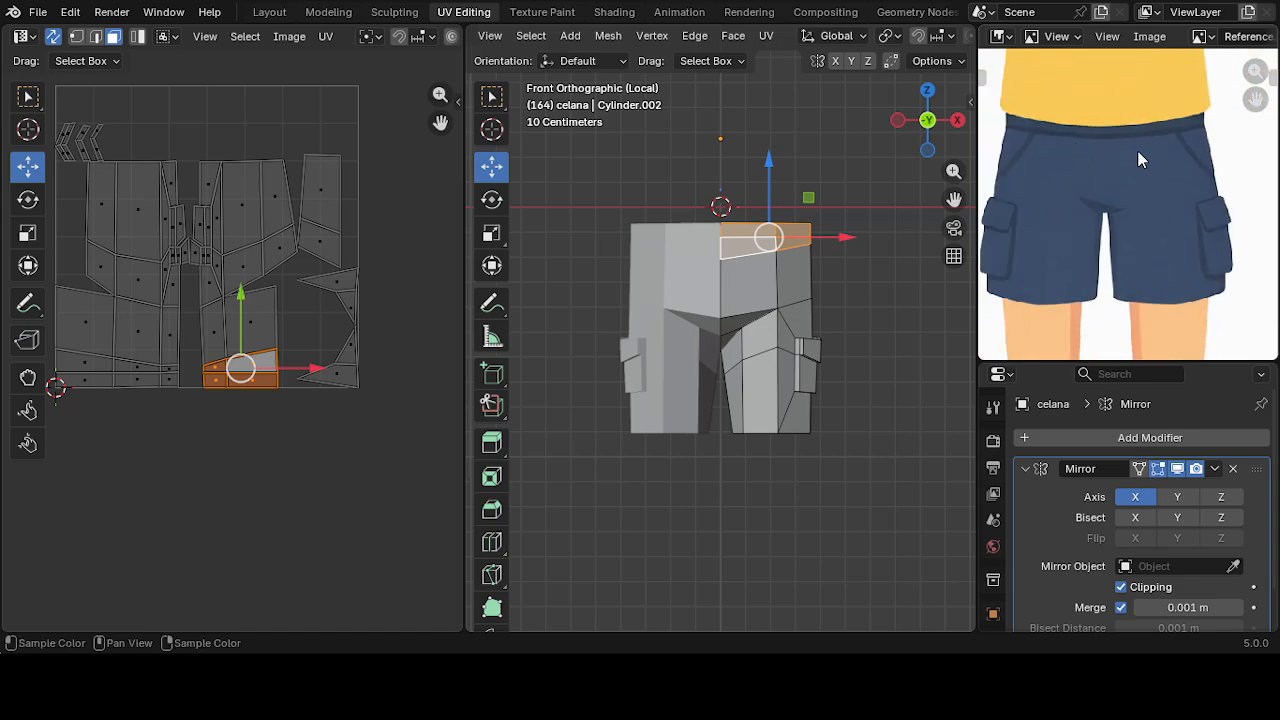
- Deselect the waistband faces and put the shorts into Texture Paint mode in the Texture Paint workspace
click(906, 280)
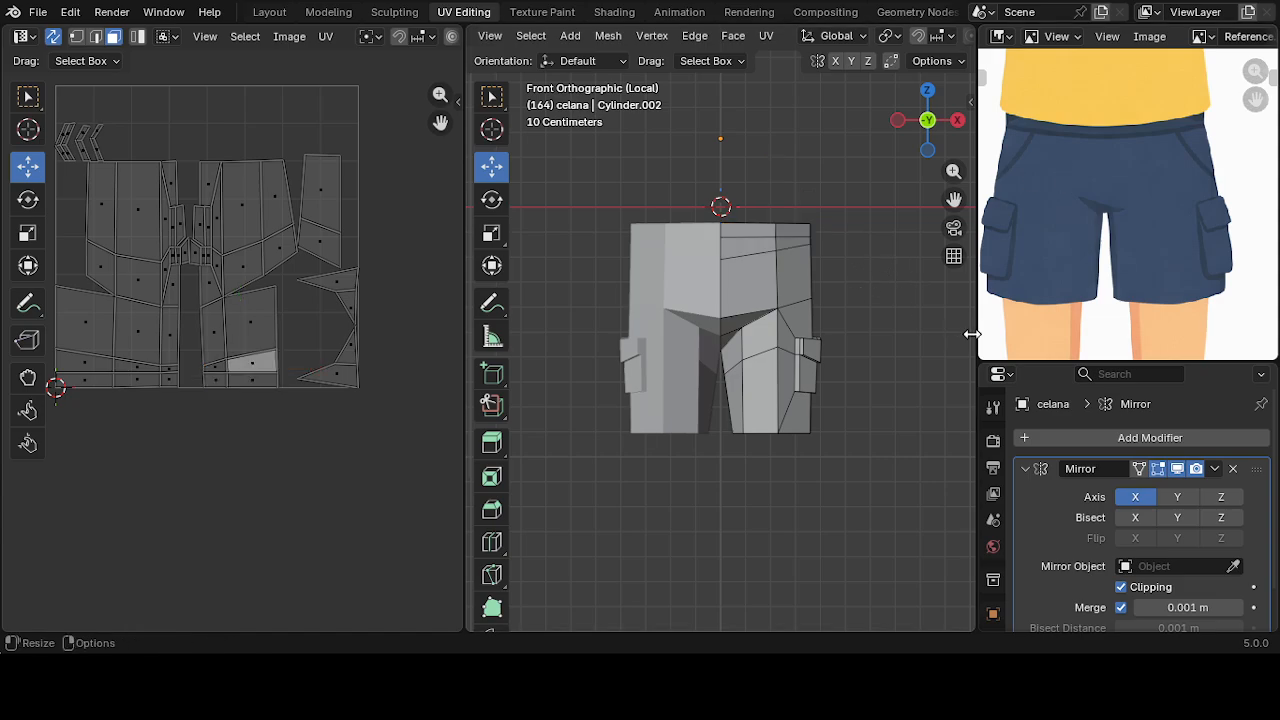
drag(997, 363, 1031, 336)
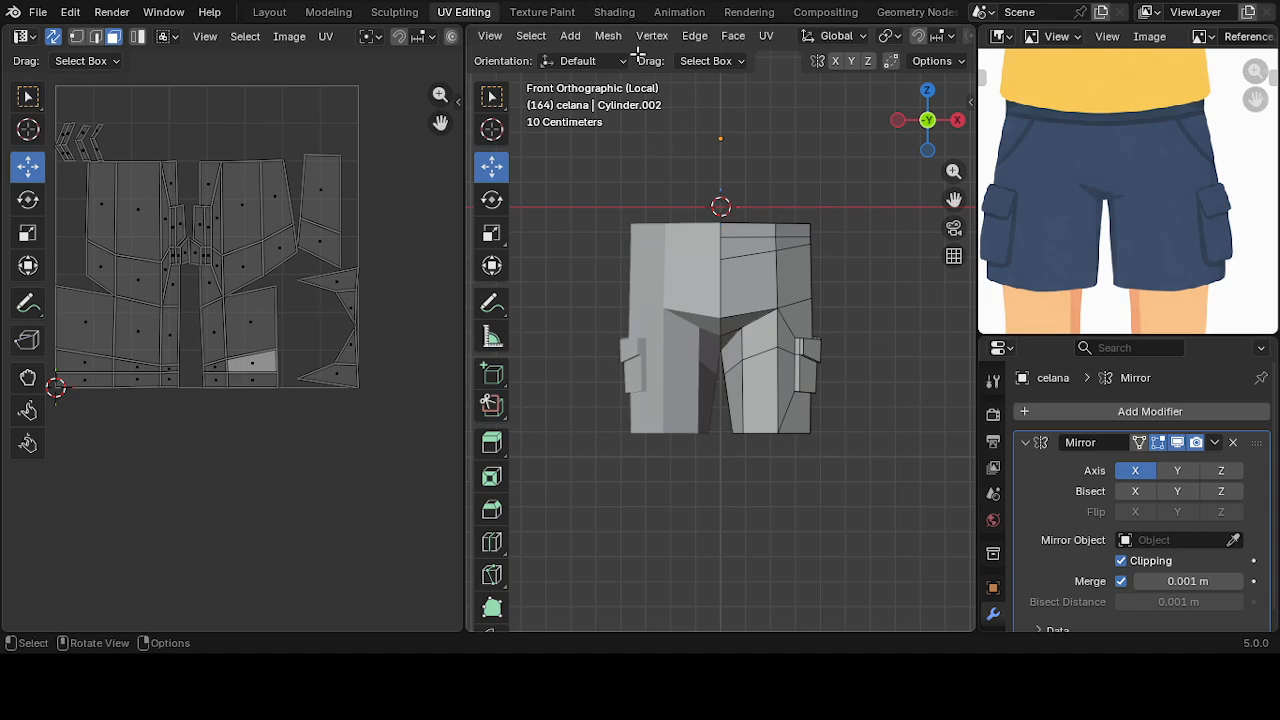
scroll(618, 43, up, 5)
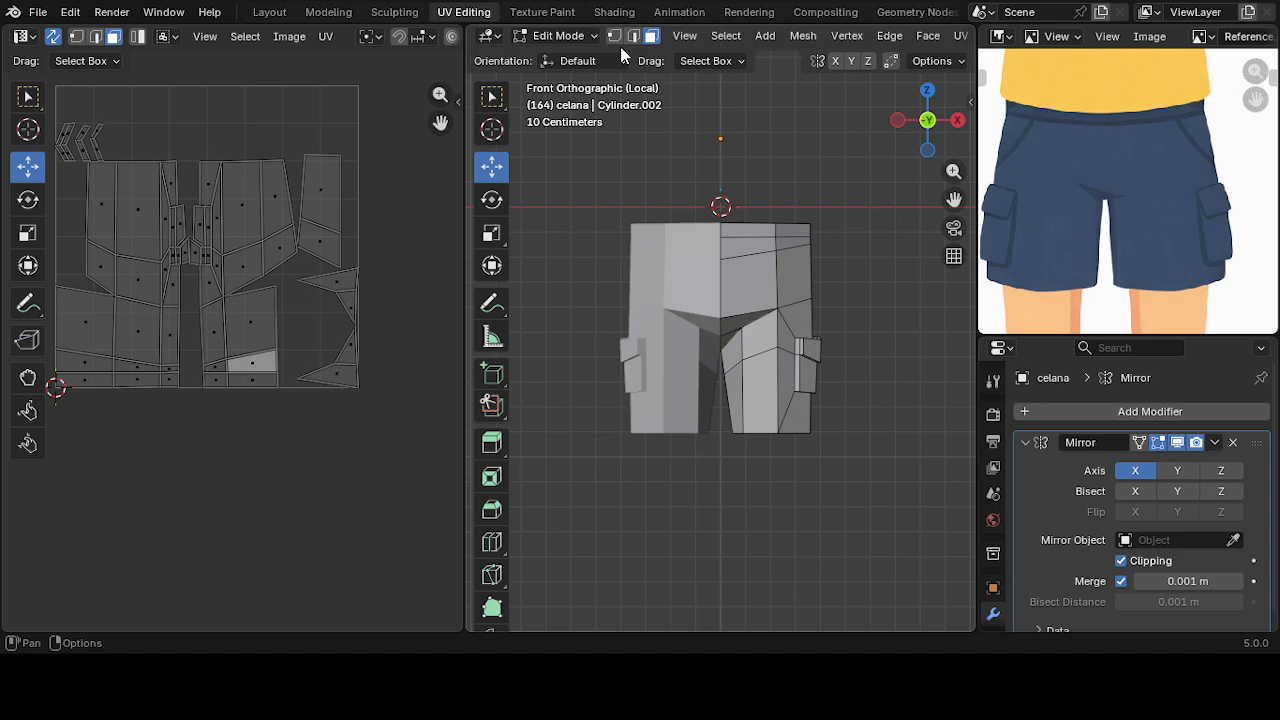
click(578, 38)
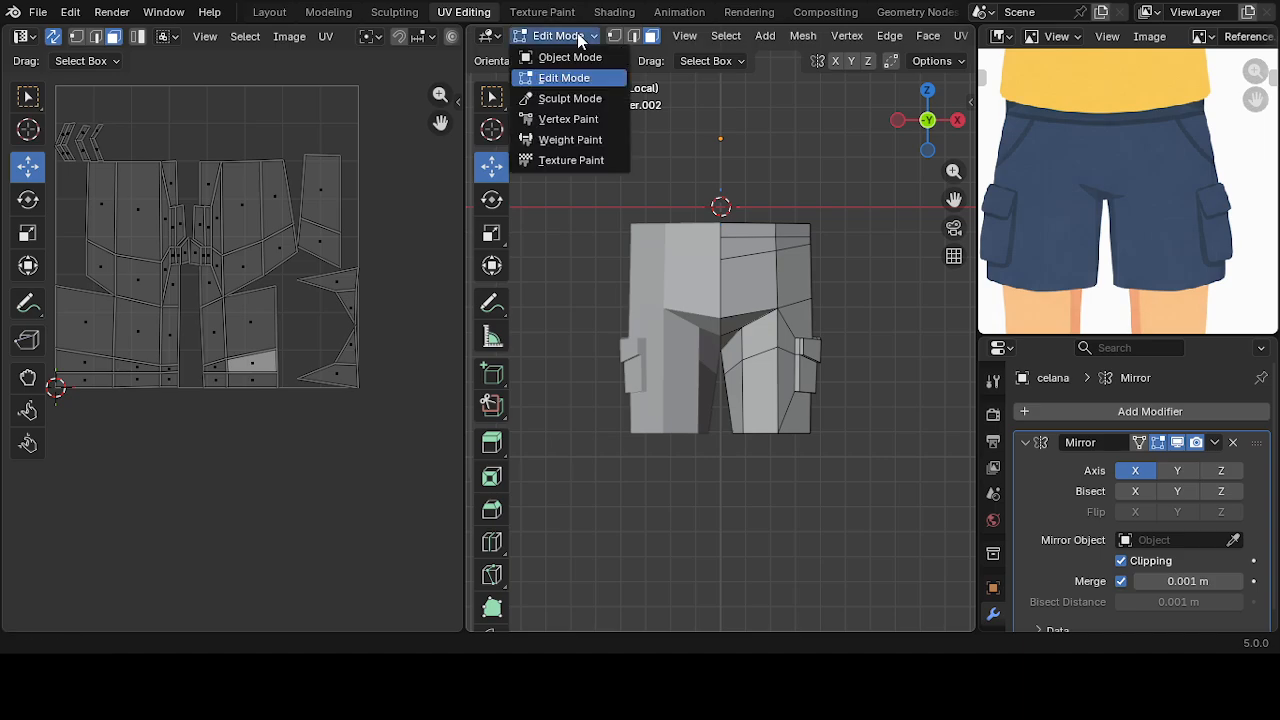
click(585, 160)
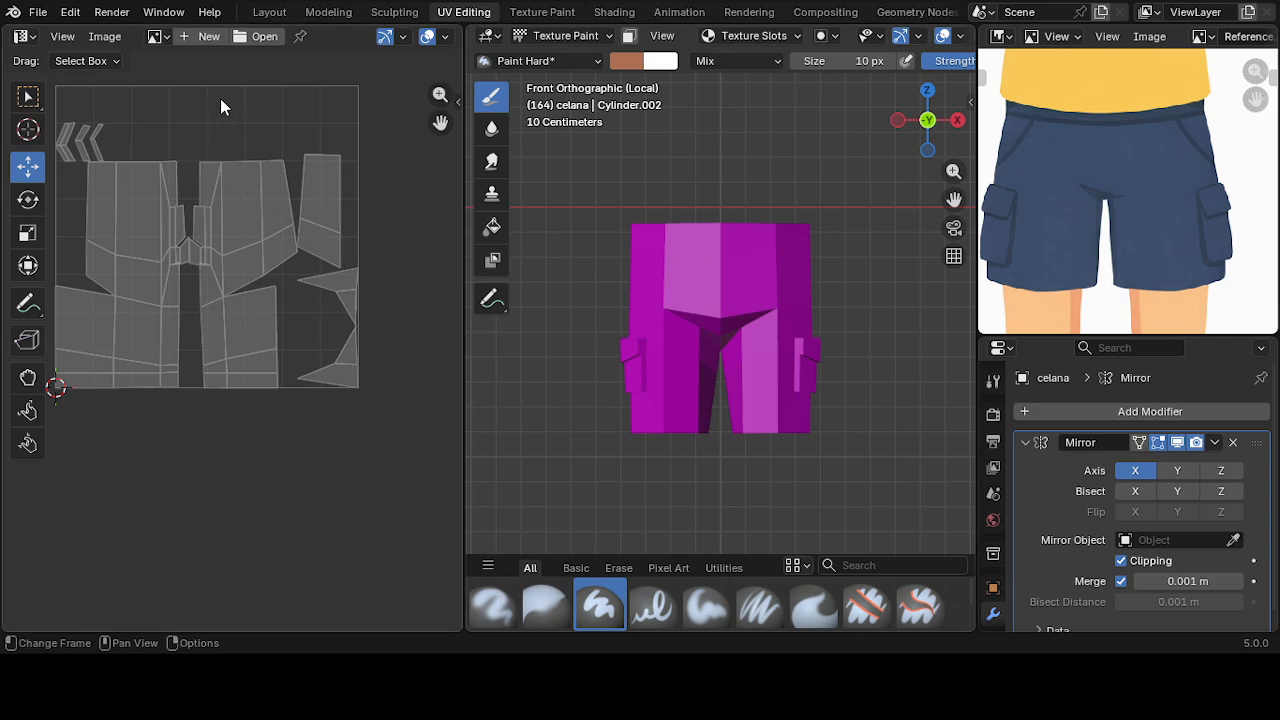
click(541, 12)
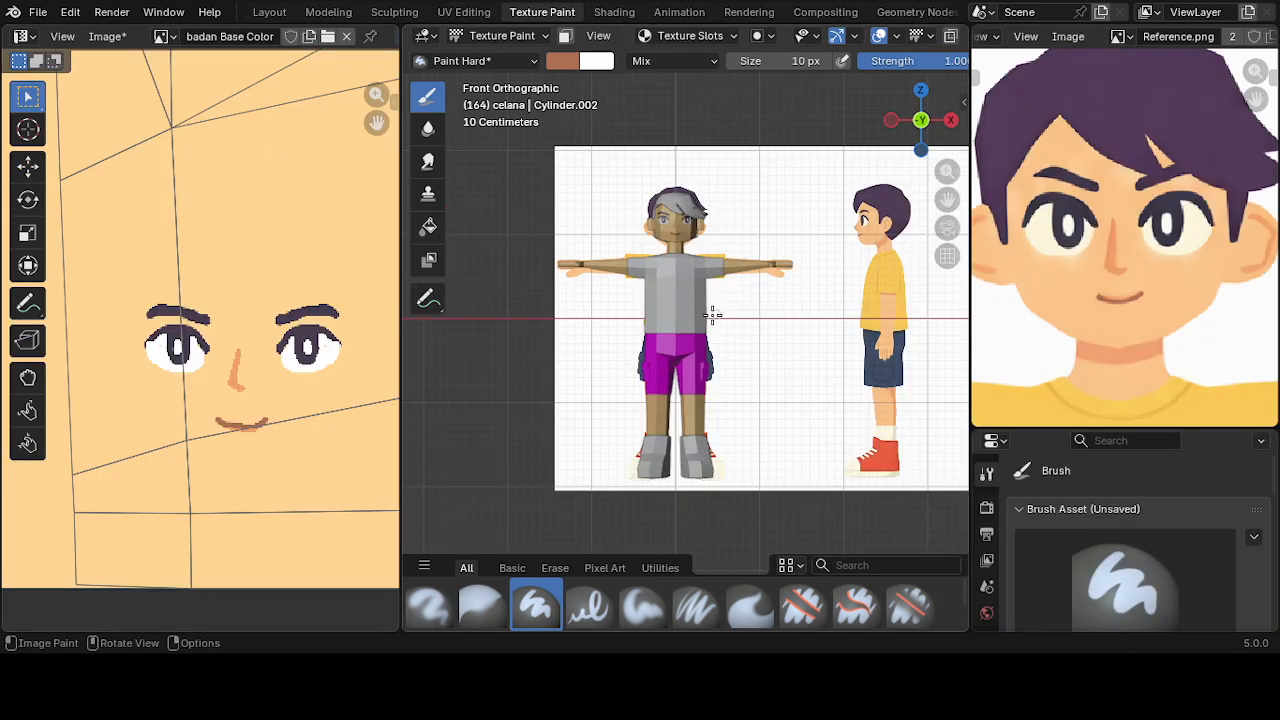
- Save the painted badan Base Color image
scroll(713, 316, up, 5)
scroll(253, 253, down, 6)
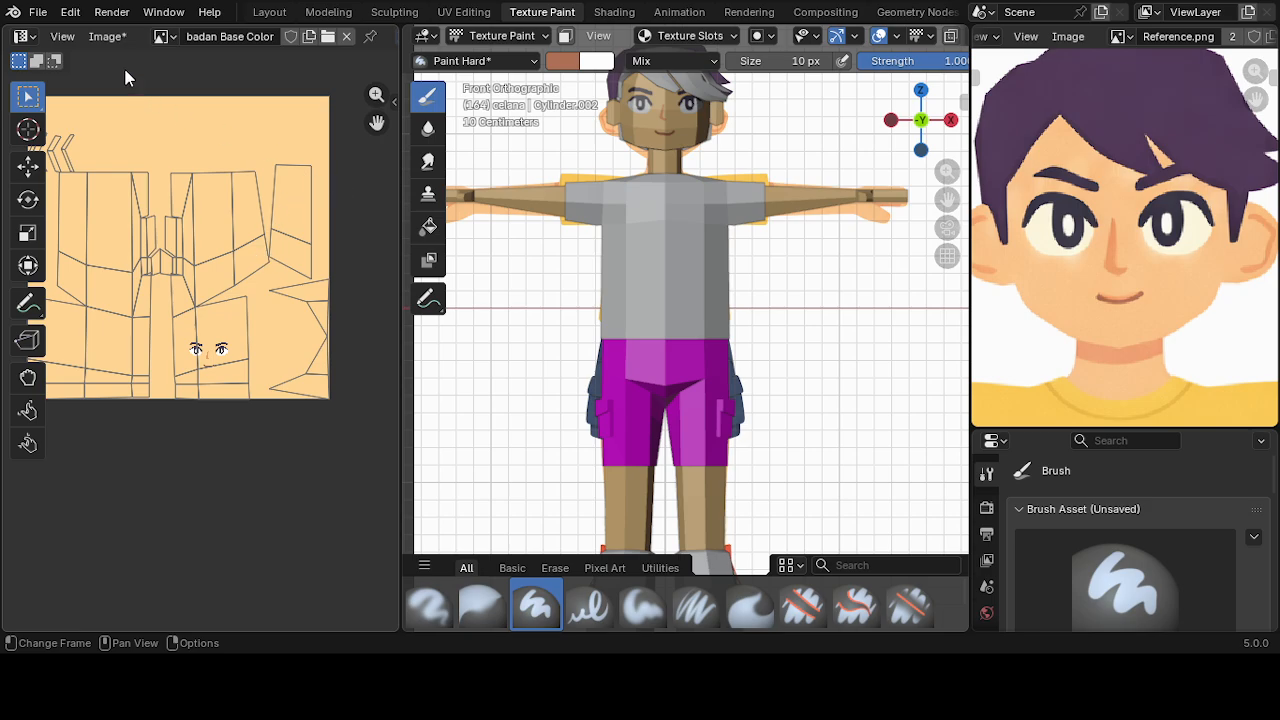
scroll(223, 355, up, 8)
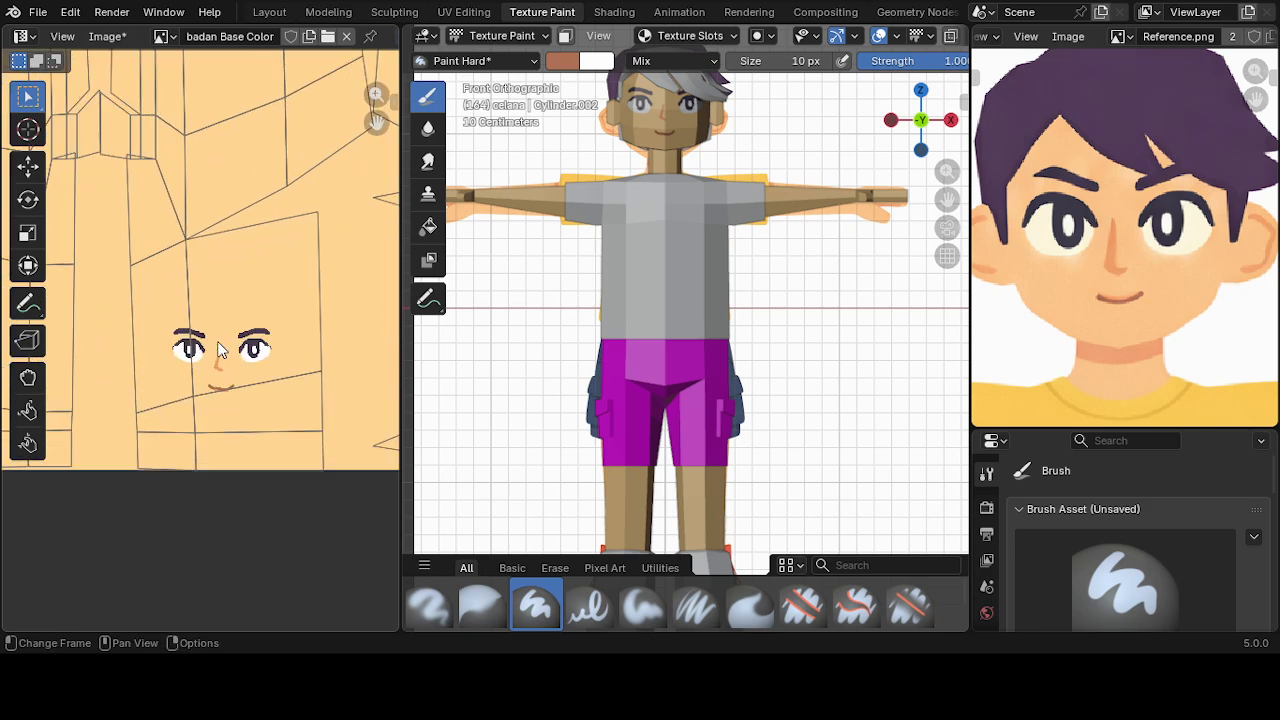
click(107, 37)
click(158, 226)
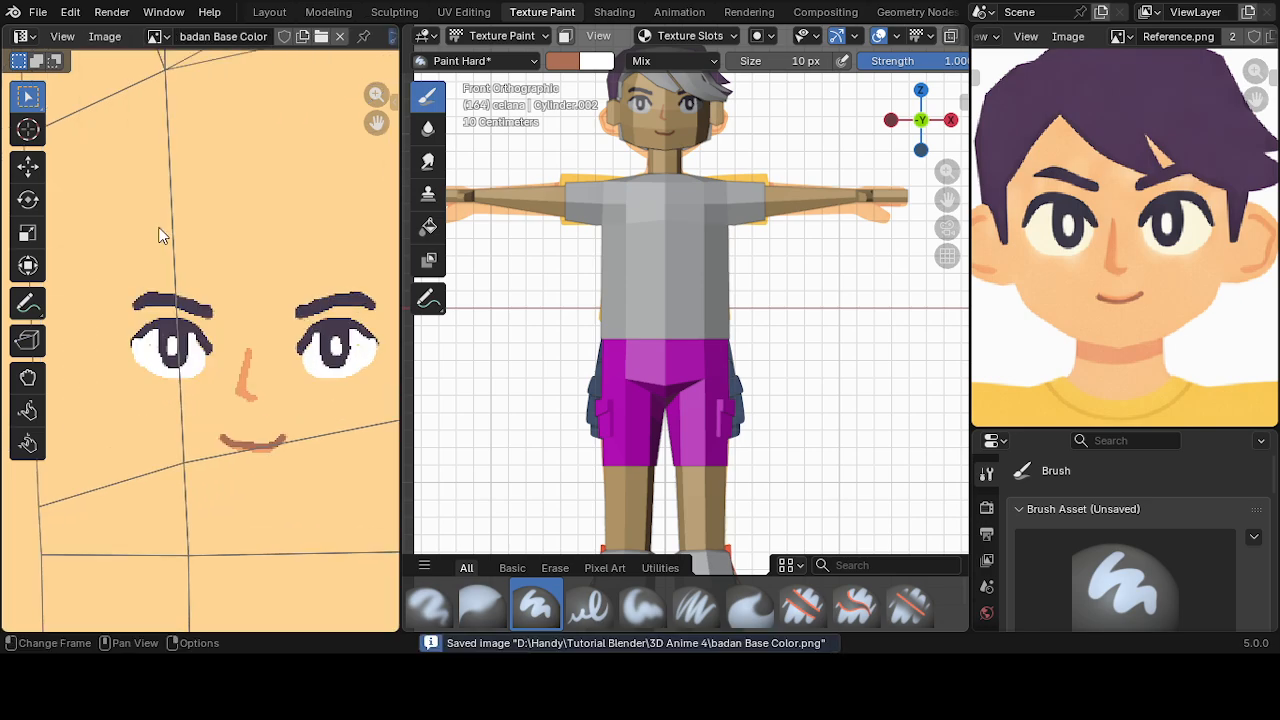
scroll(158, 235, down, 9)
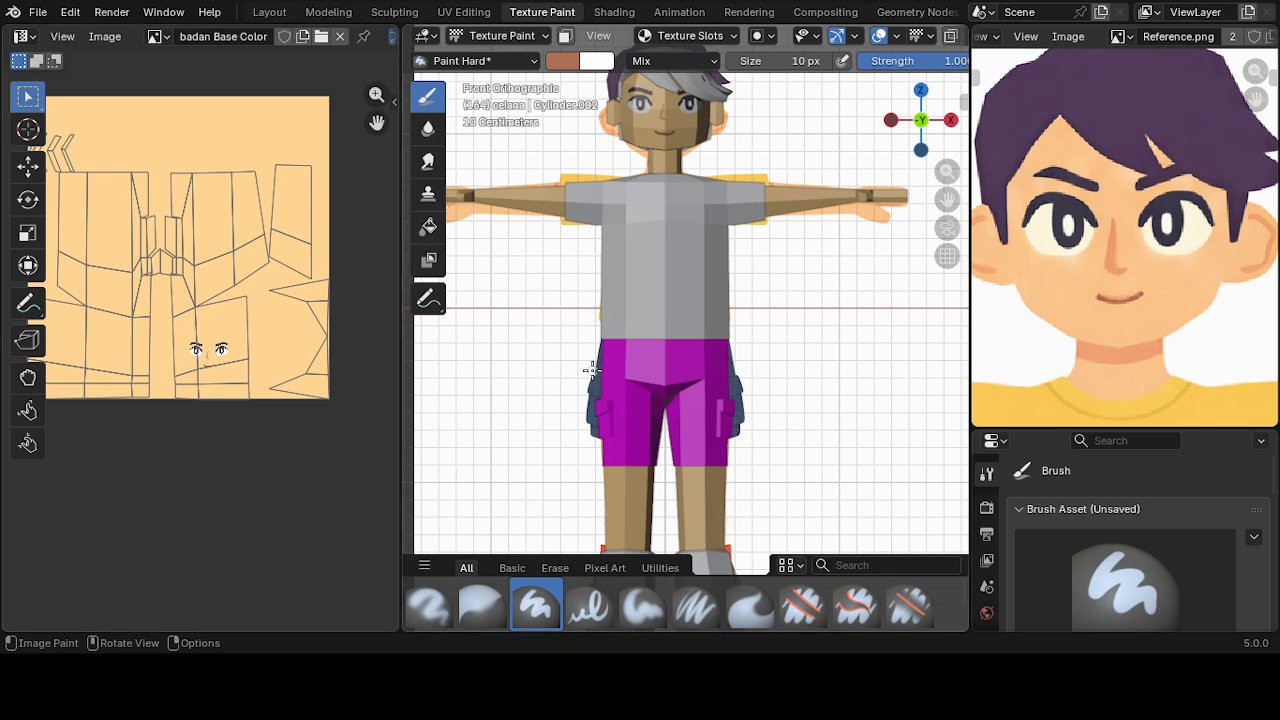
- Replace the UV Editor with the Shader Editor to show the nodes of the celana material
click(22, 38)
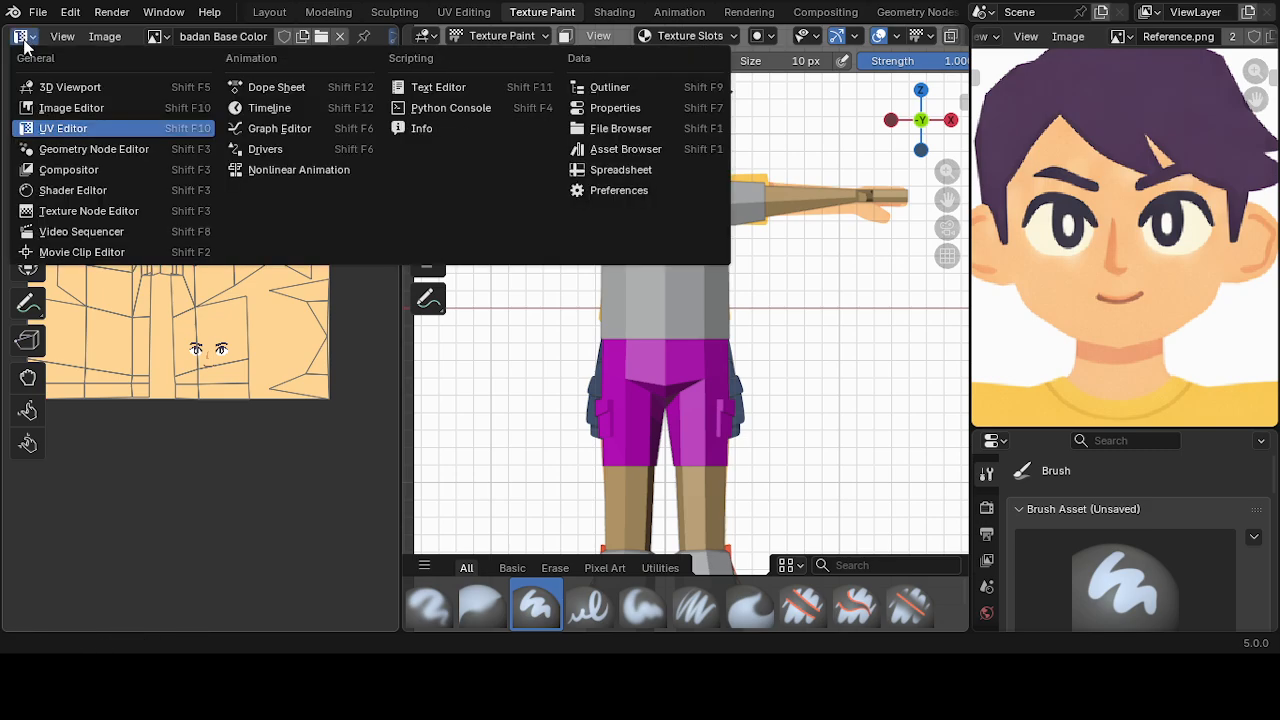
click(73, 190)
scroll(233, 262, down, 1)
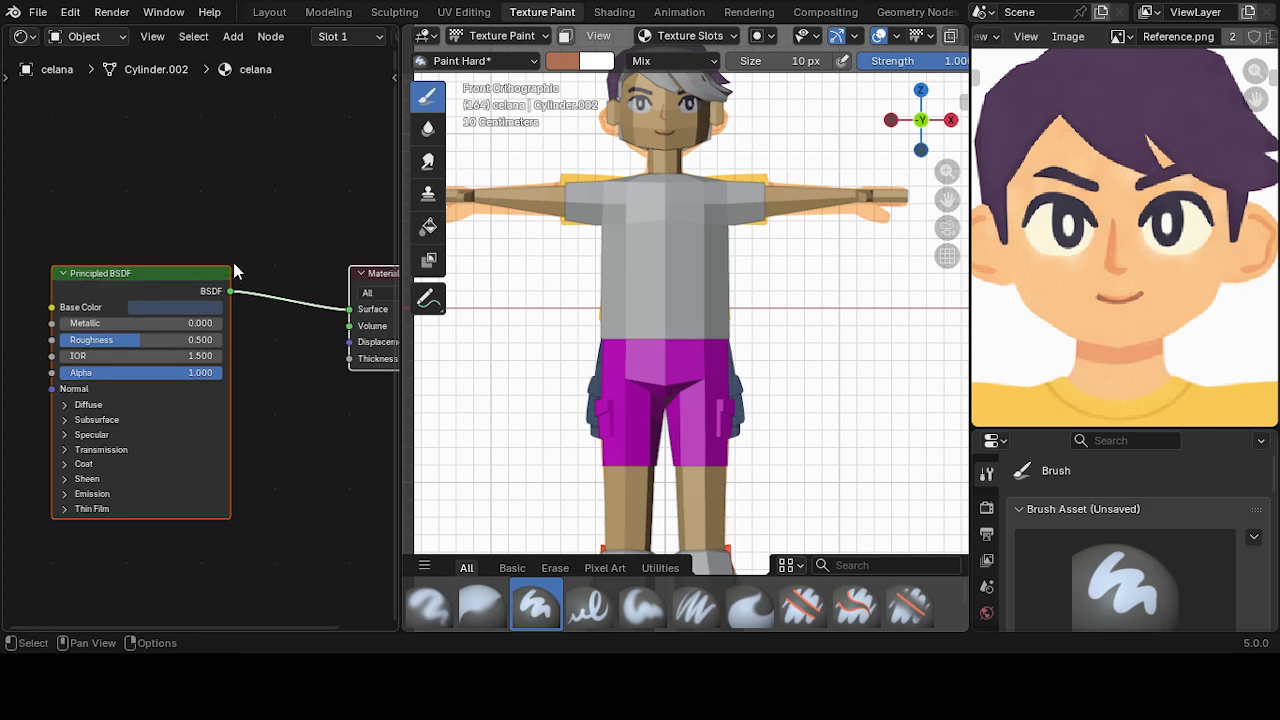
- Select the shorts in Object Mode and return them to Texture Paint mode
click(510, 37)
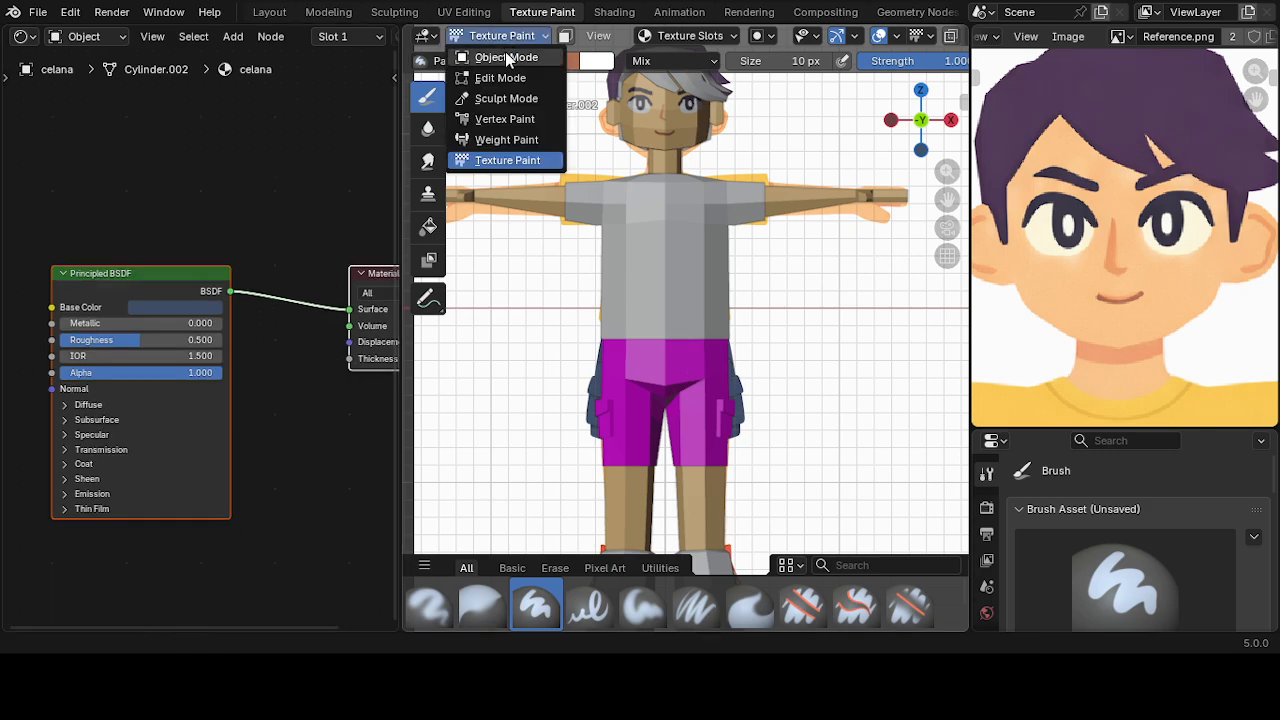
click(505, 52)
click(707, 350)
click(705, 370)
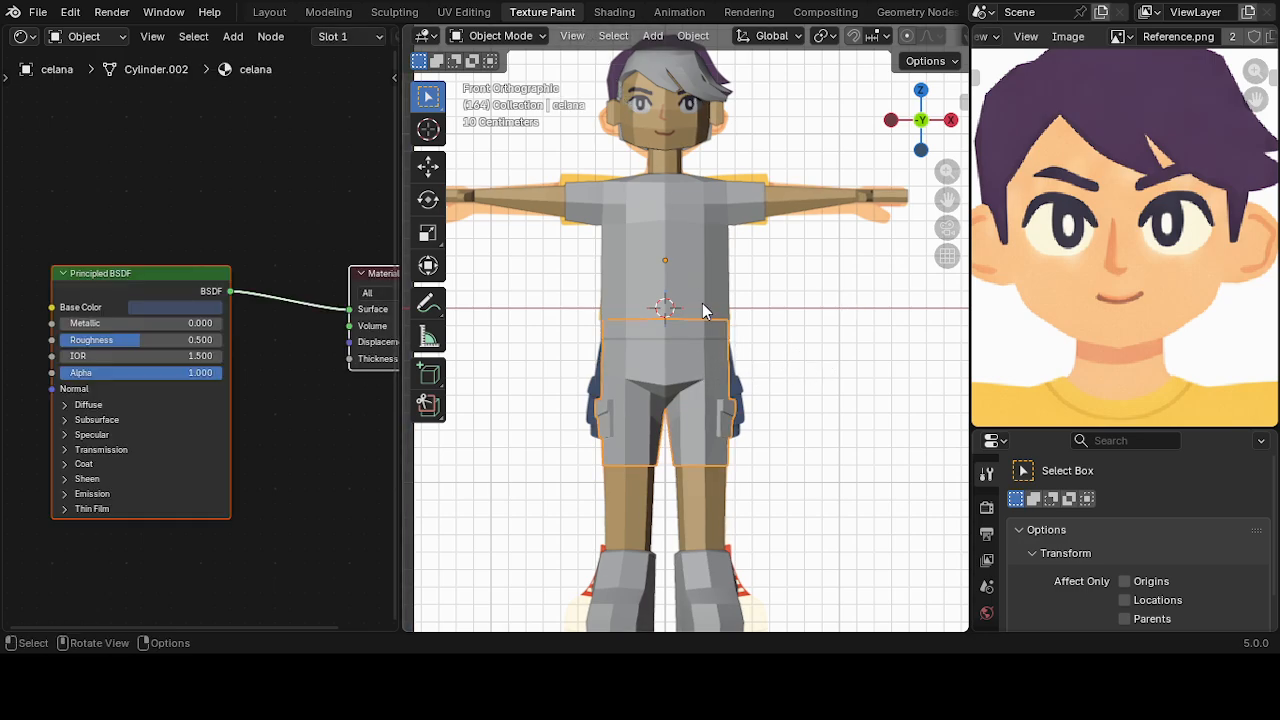
scroll(141, 293, down, 1)
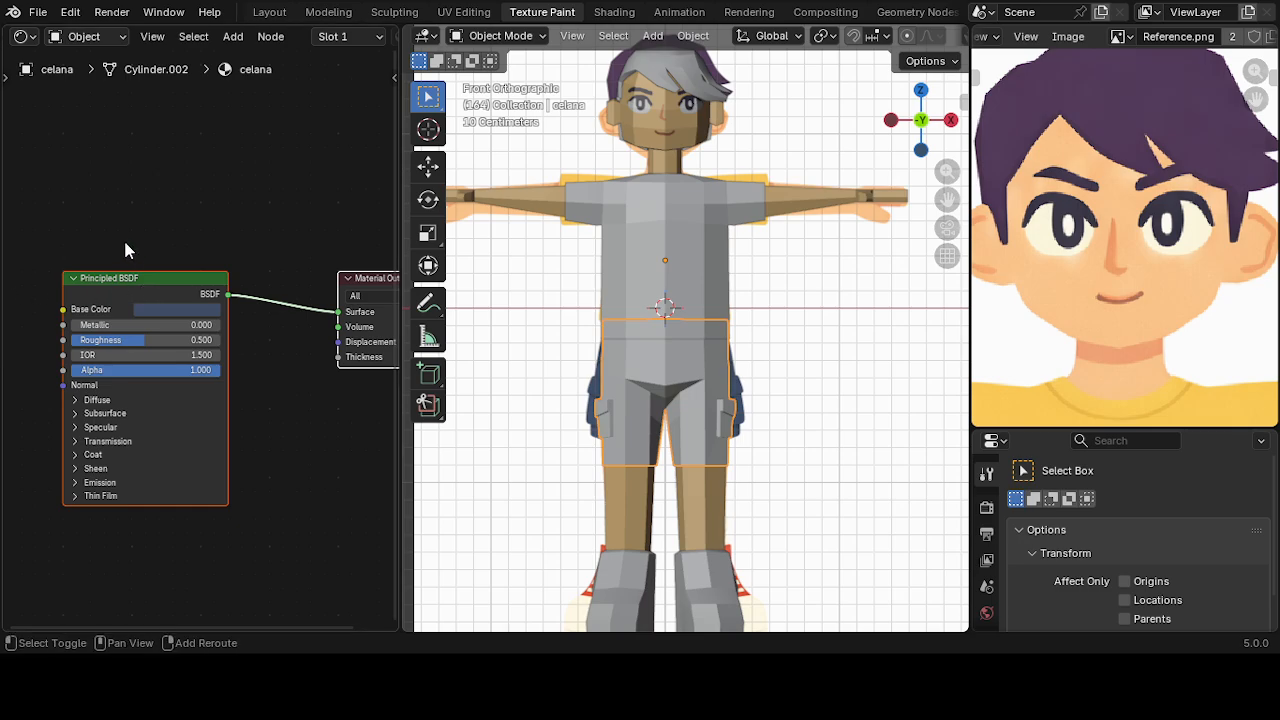
middle_drag(140, 285, 247, 274)
click(681, 122)
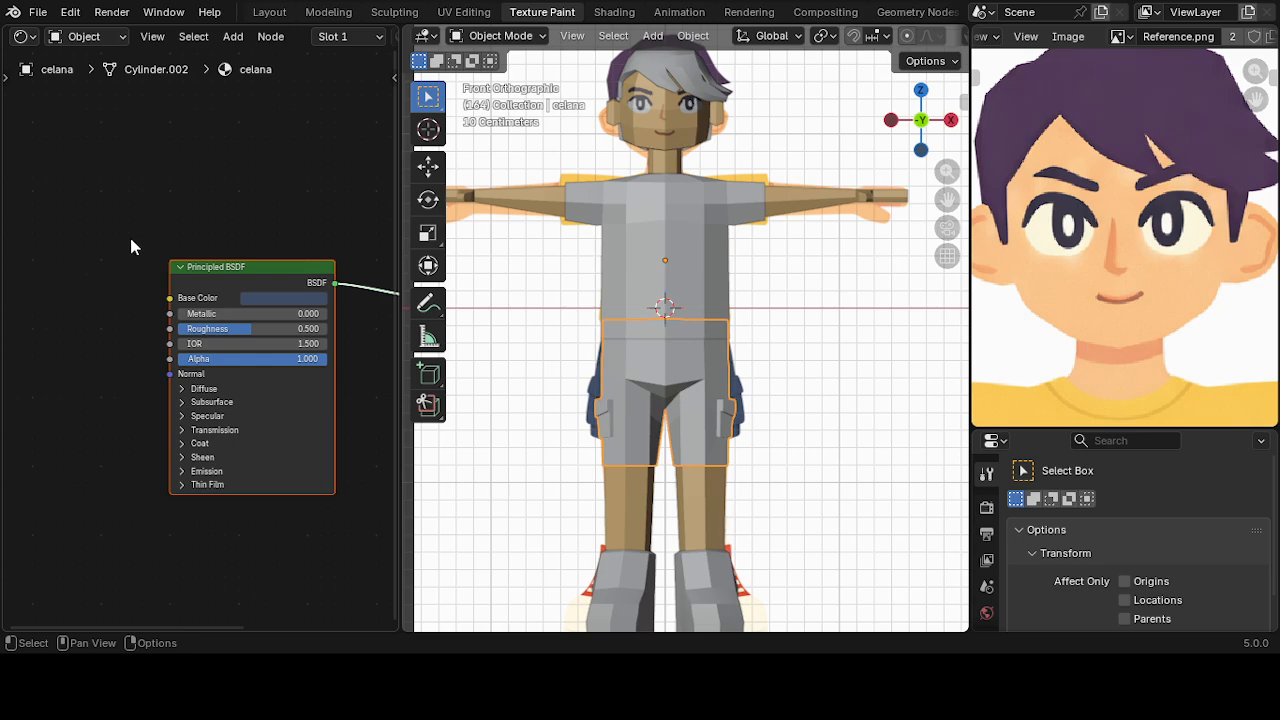
click(500, 36)
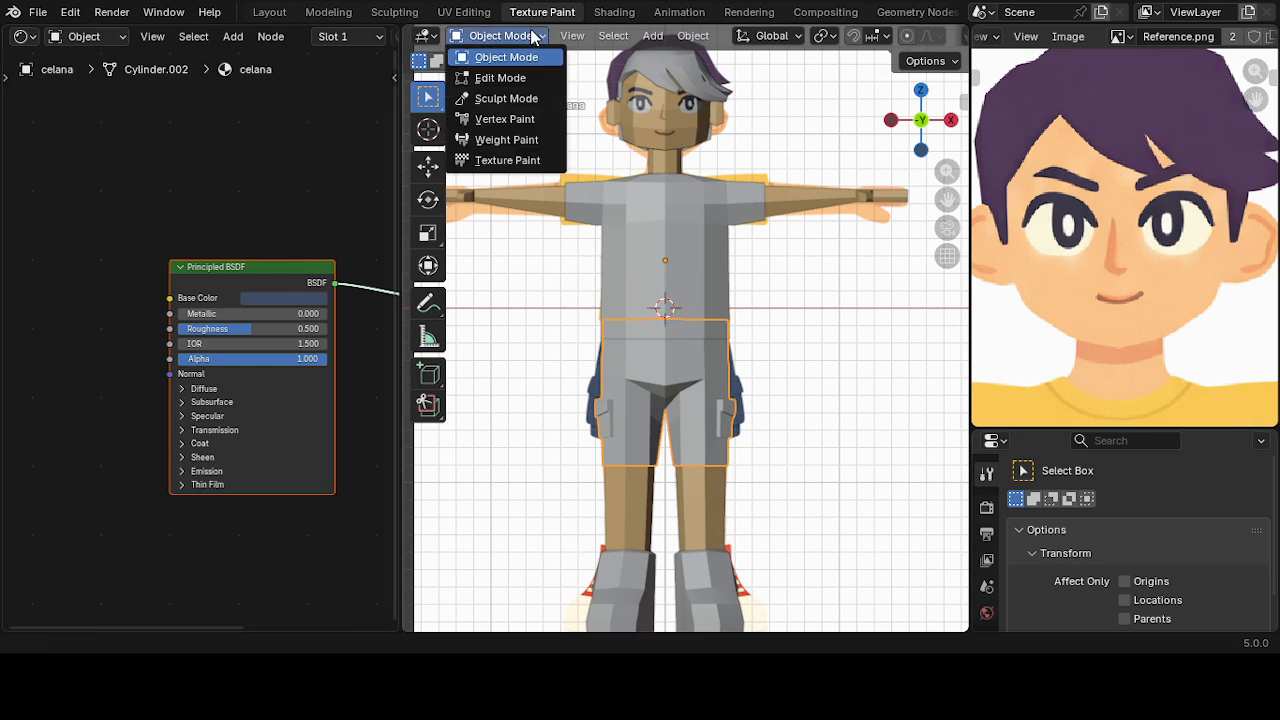
click(510, 161)
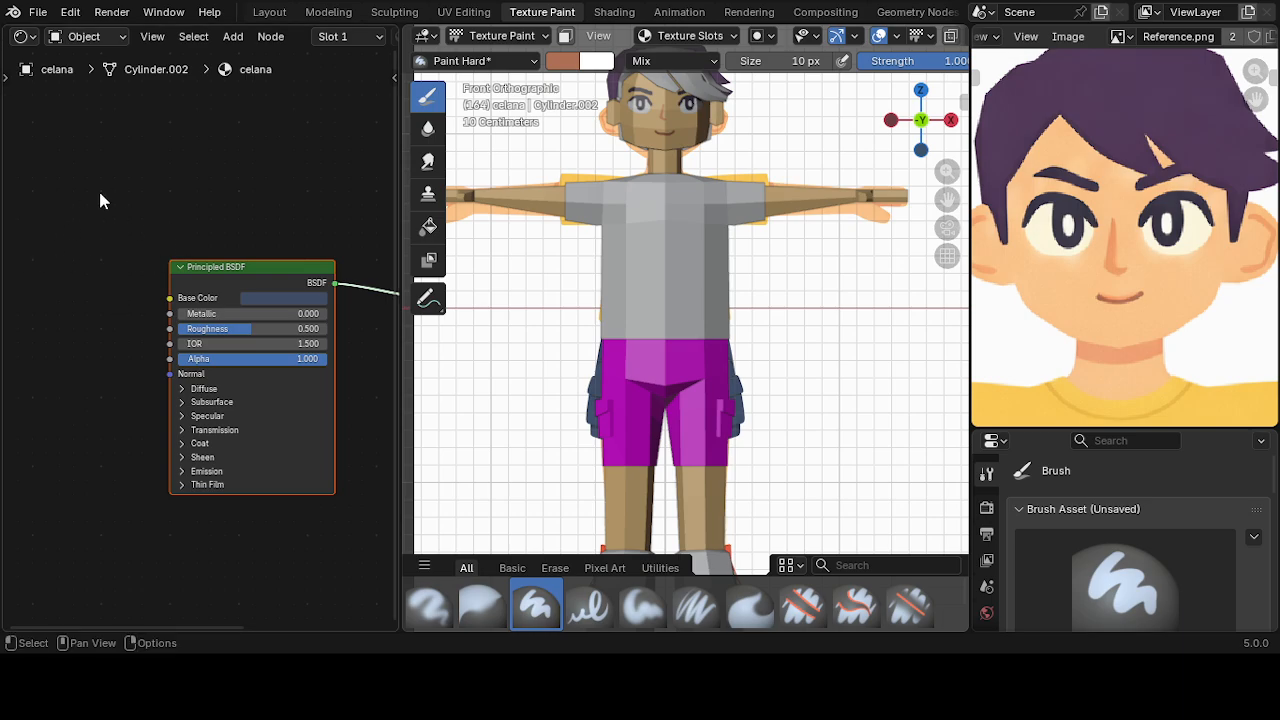
- Try adding a Base Color paint slot to the shorts with the preset dark navy fill, and undo it
click(735, 38)
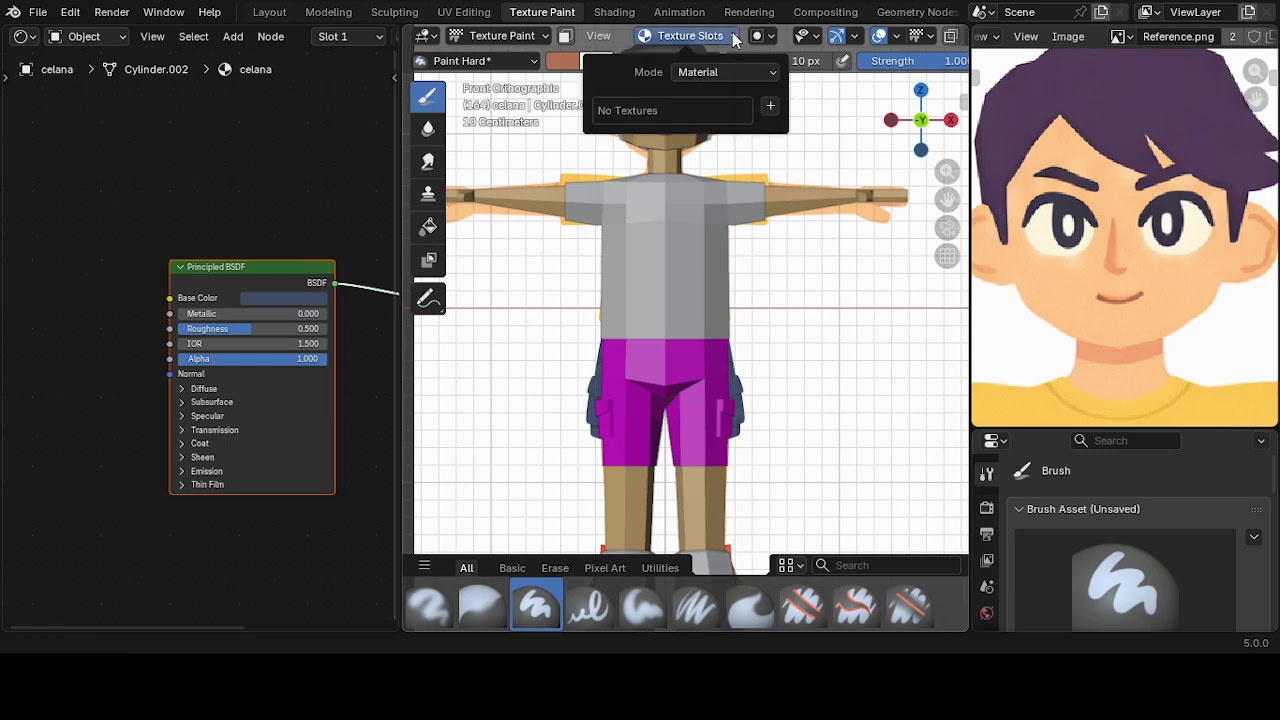
click(770, 106)
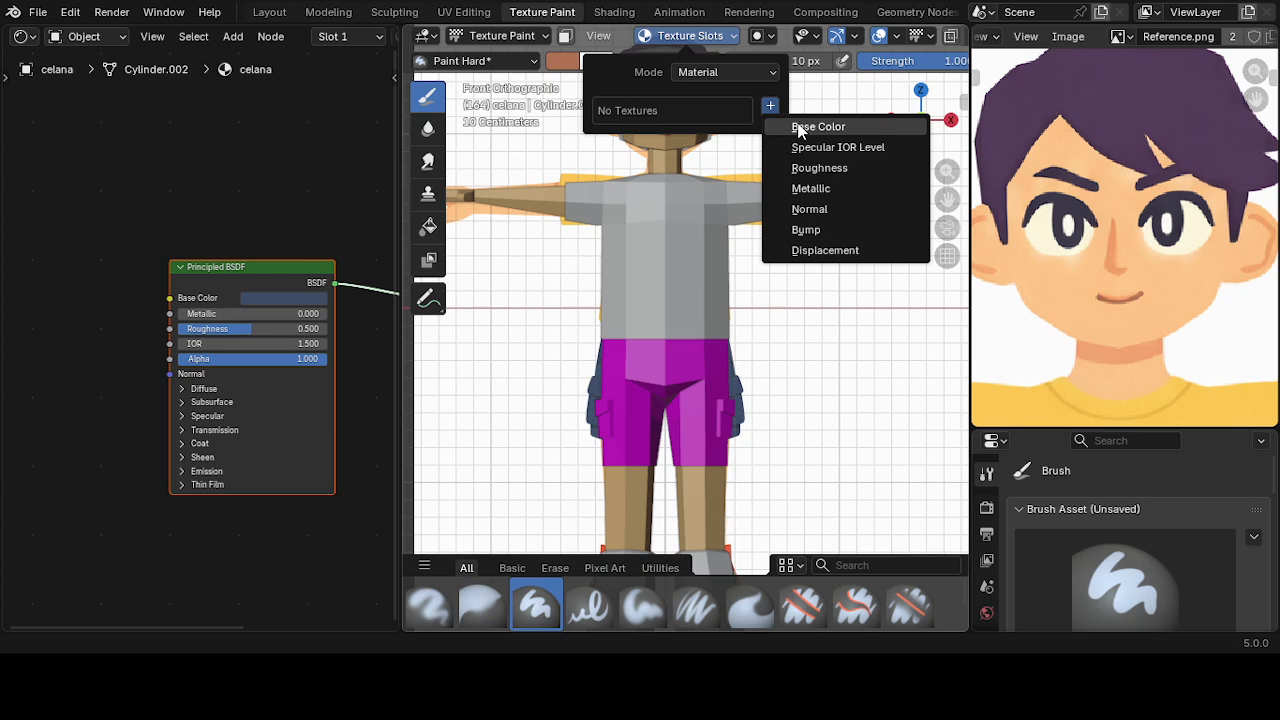
click(799, 128)
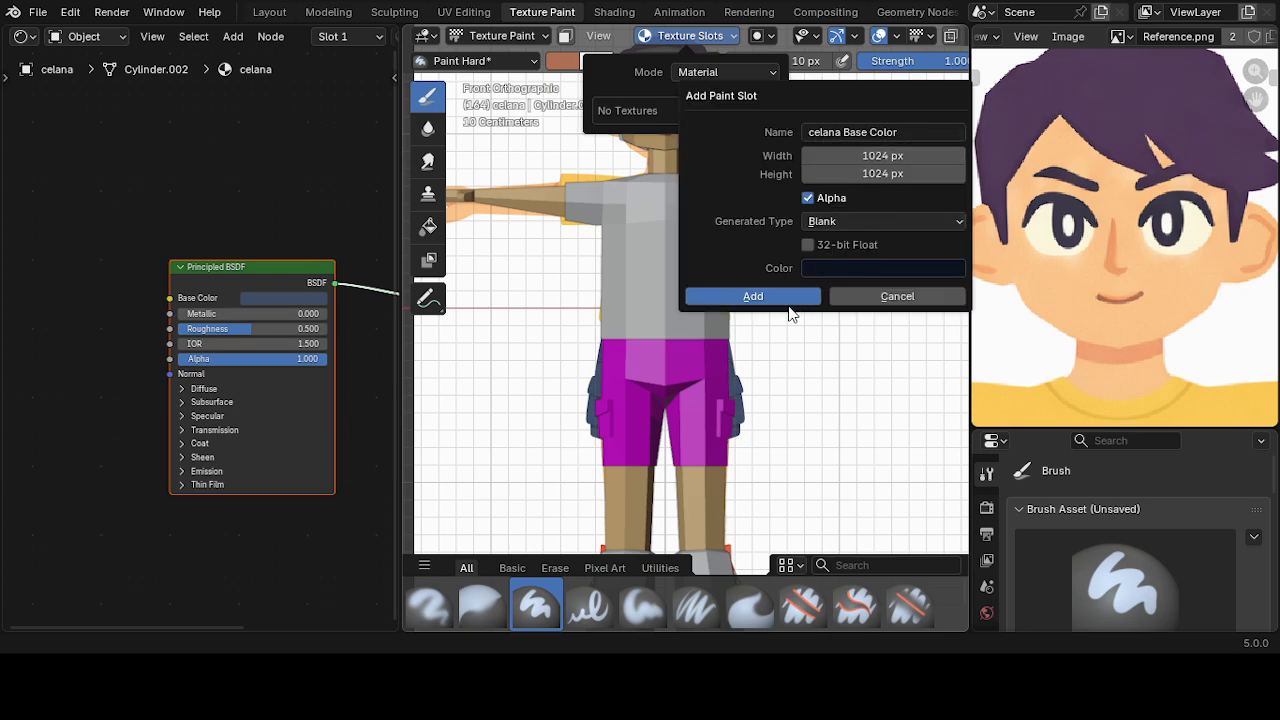
click(752, 296)
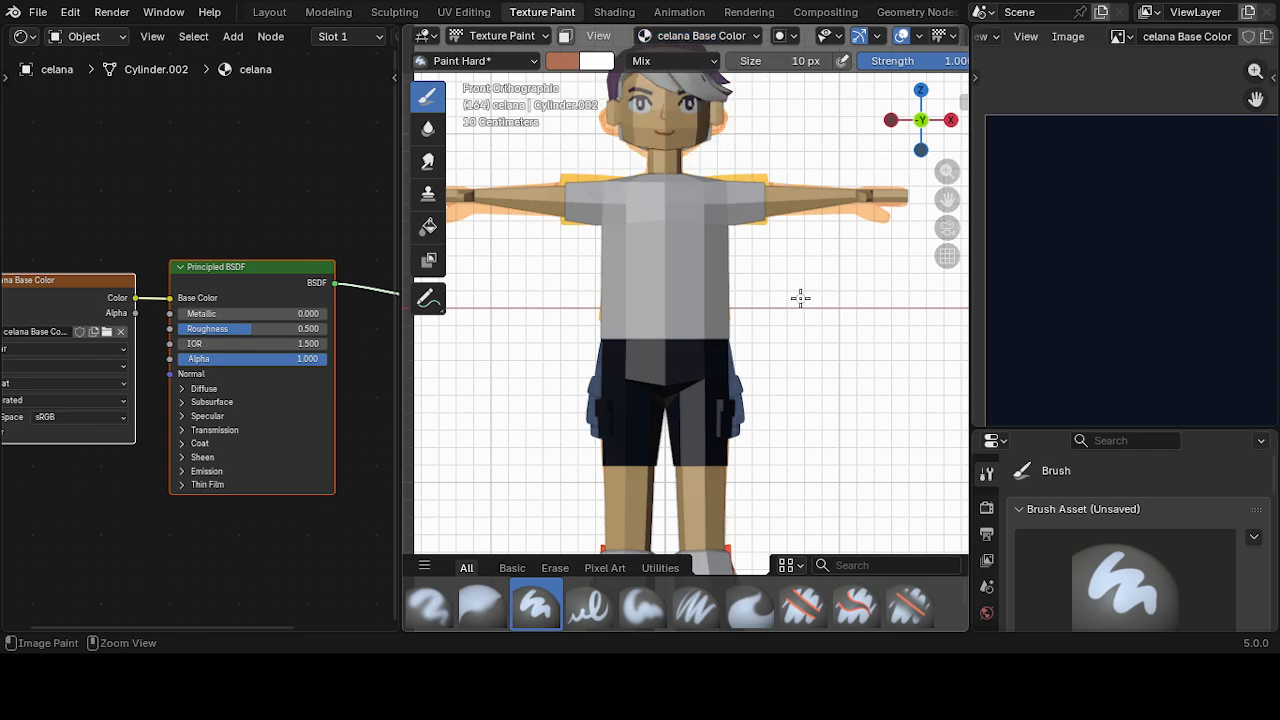
key(ctrl+z)
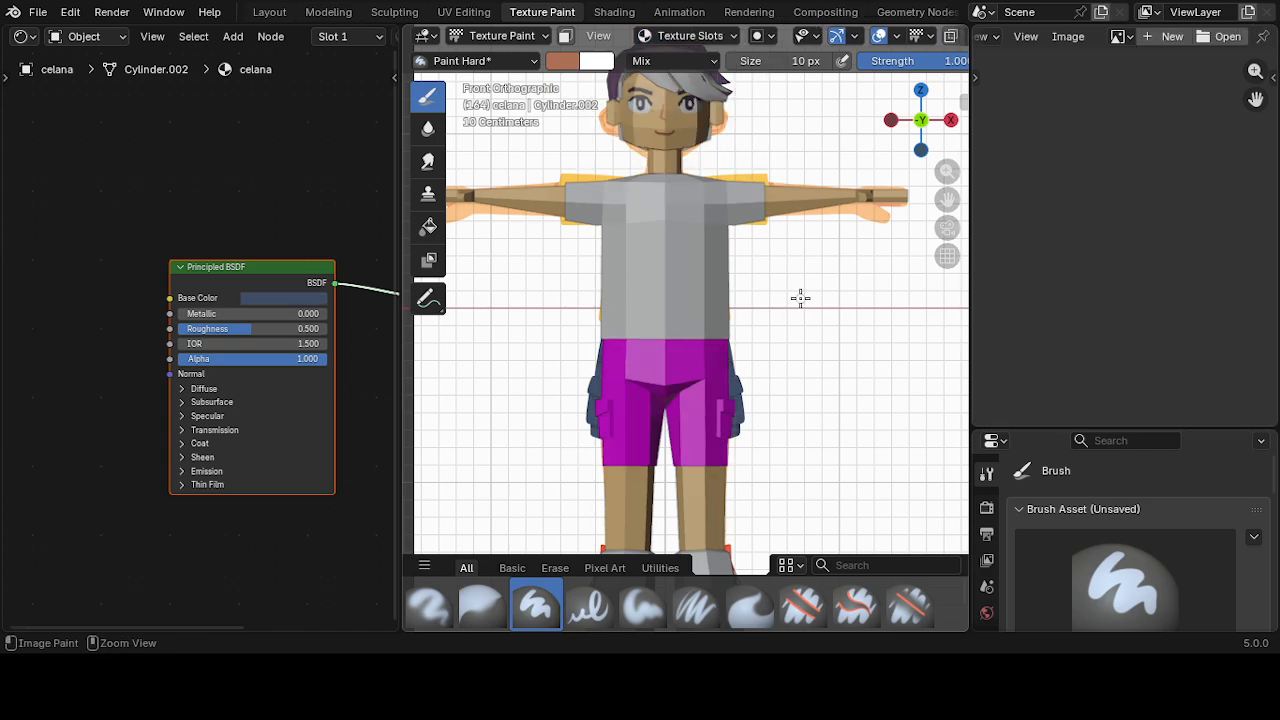
- Add a 1024 × 1024 px Base Color paint slot to the shorts' material with the near-white fill #FBF2FFFF
click(731, 38)
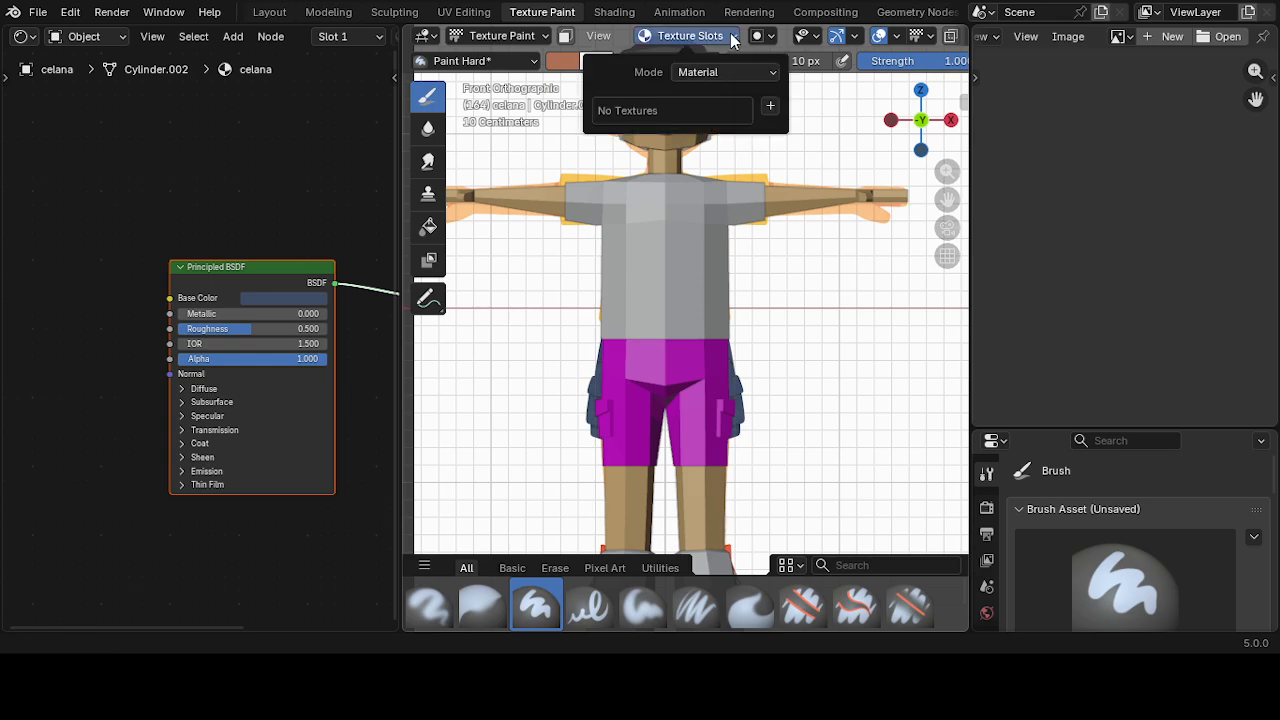
click(772, 106)
click(797, 127)
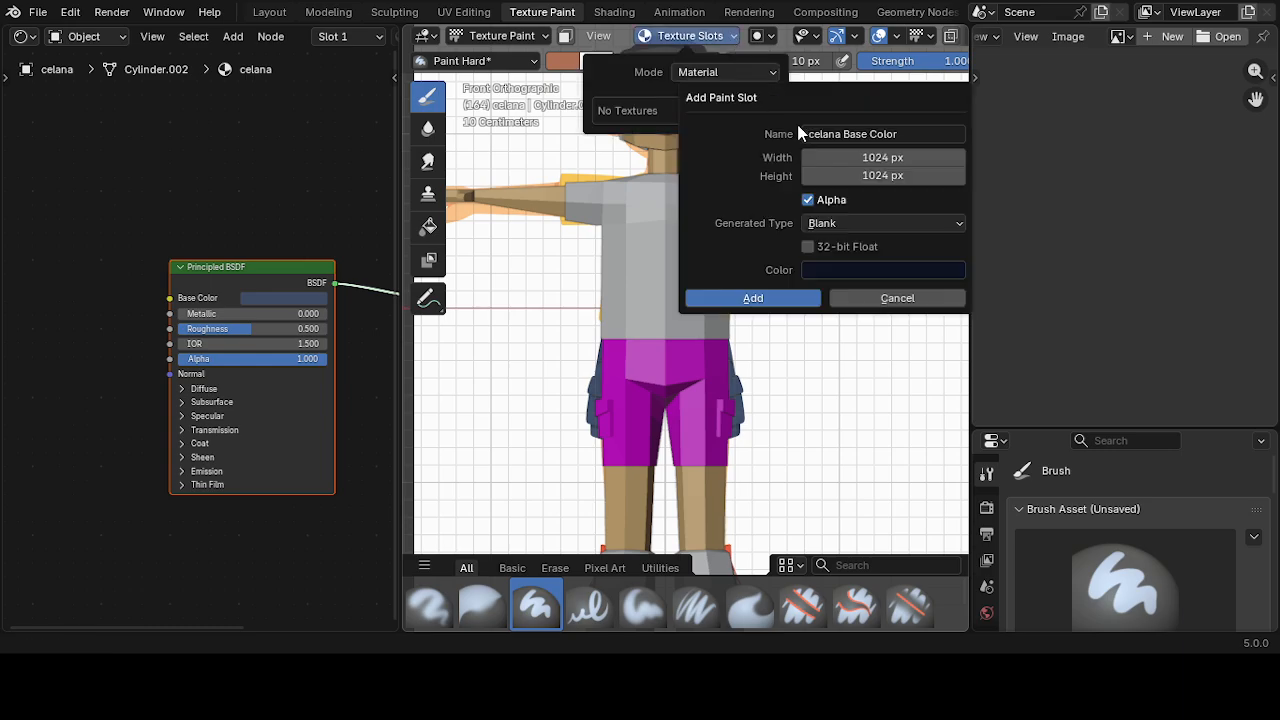
click(877, 270)
drag(971, 318, 972, 292)
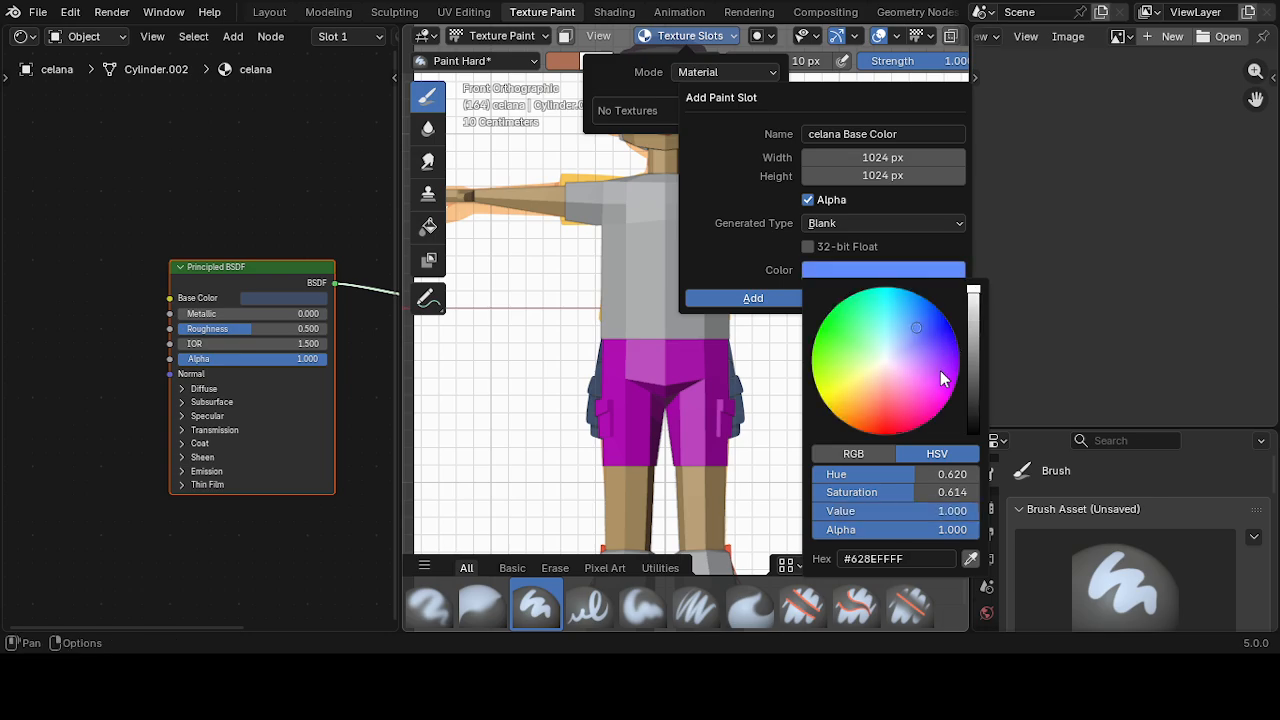
drag(943, 379, 889, 362)
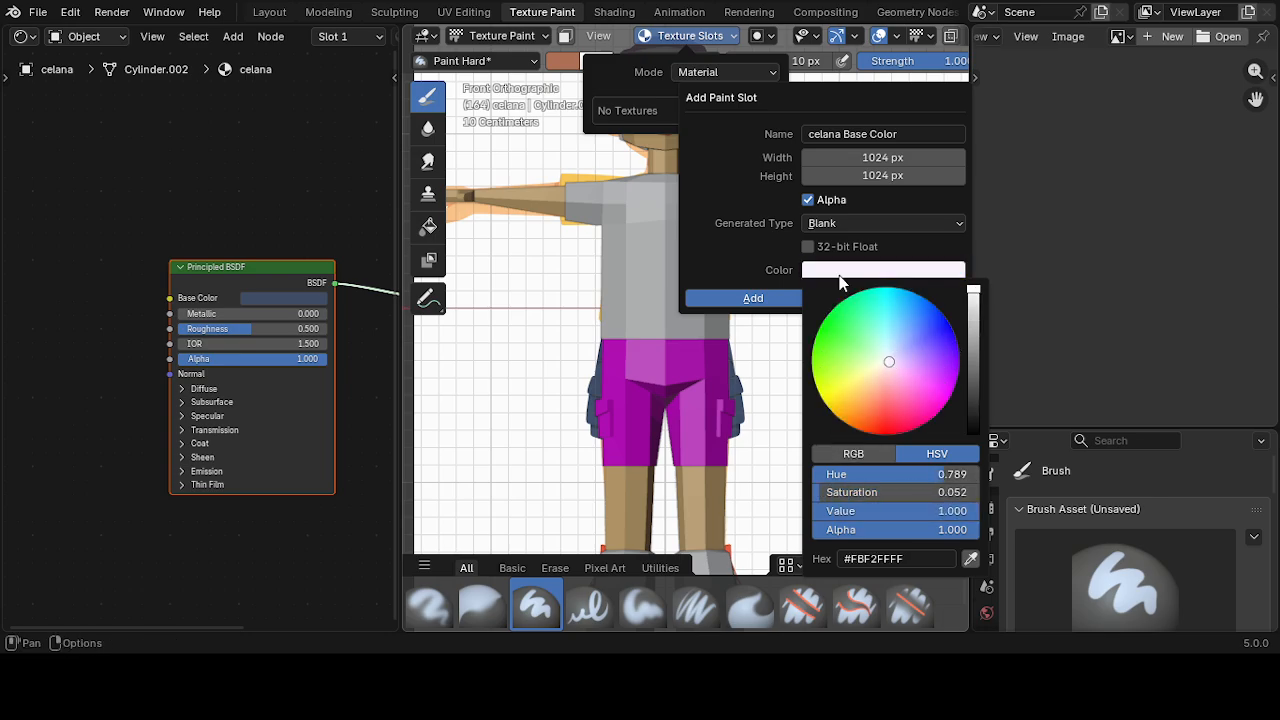
click(762, 300)
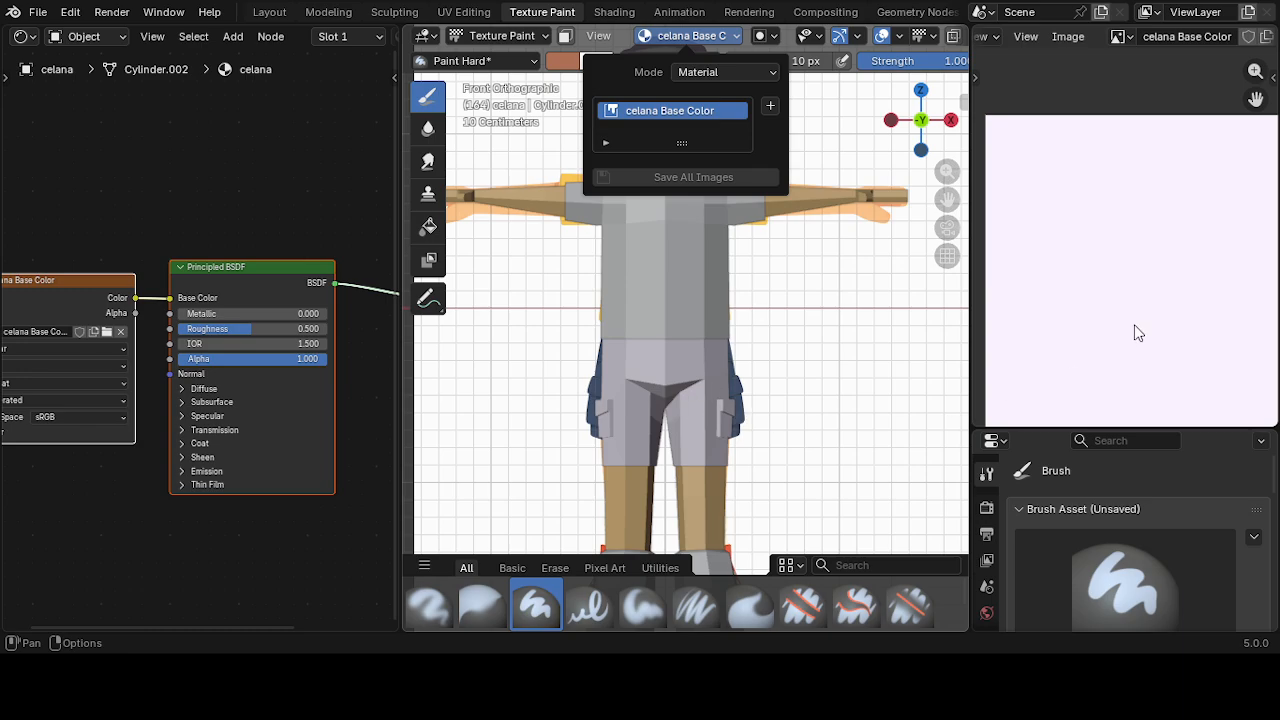
- Display Reference.png in the image editor again in place of the new texture, framing the shorts
click(1121, 38)
click(1121, 38)
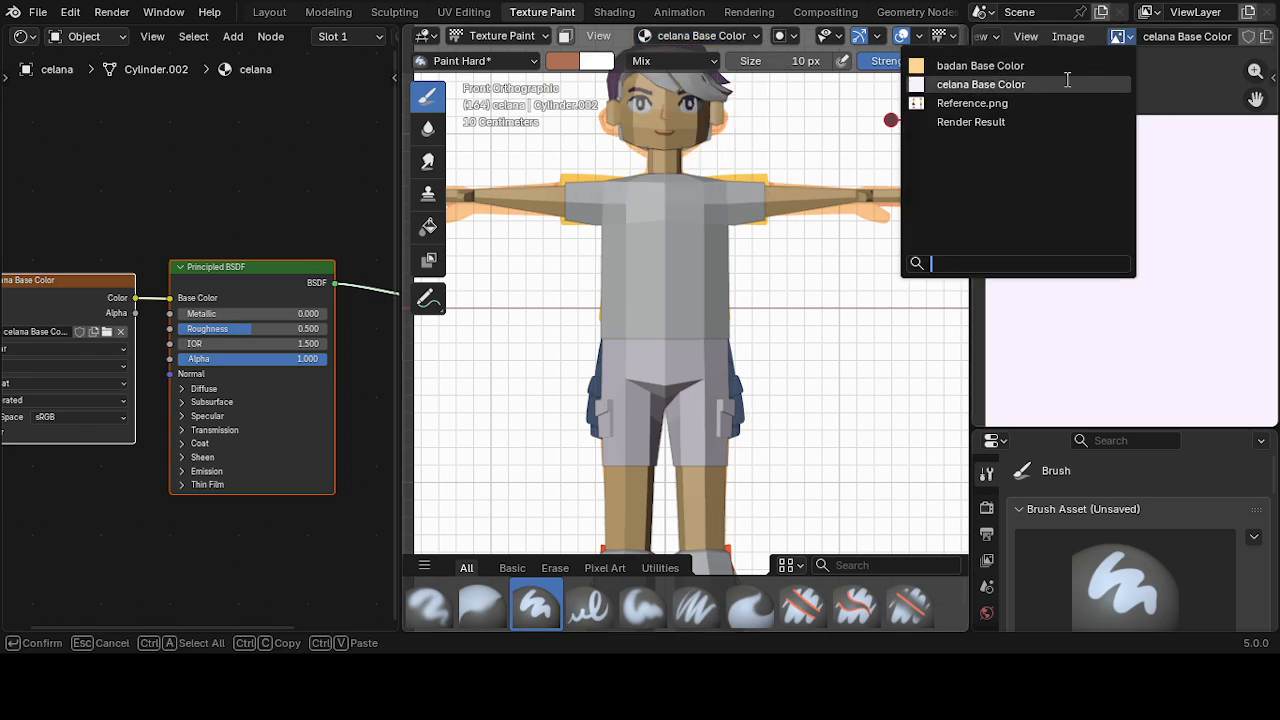
click(1051, 106)
scroll(1144, 192, down, 3)
shift+scroll(1131, 277, down, 3)
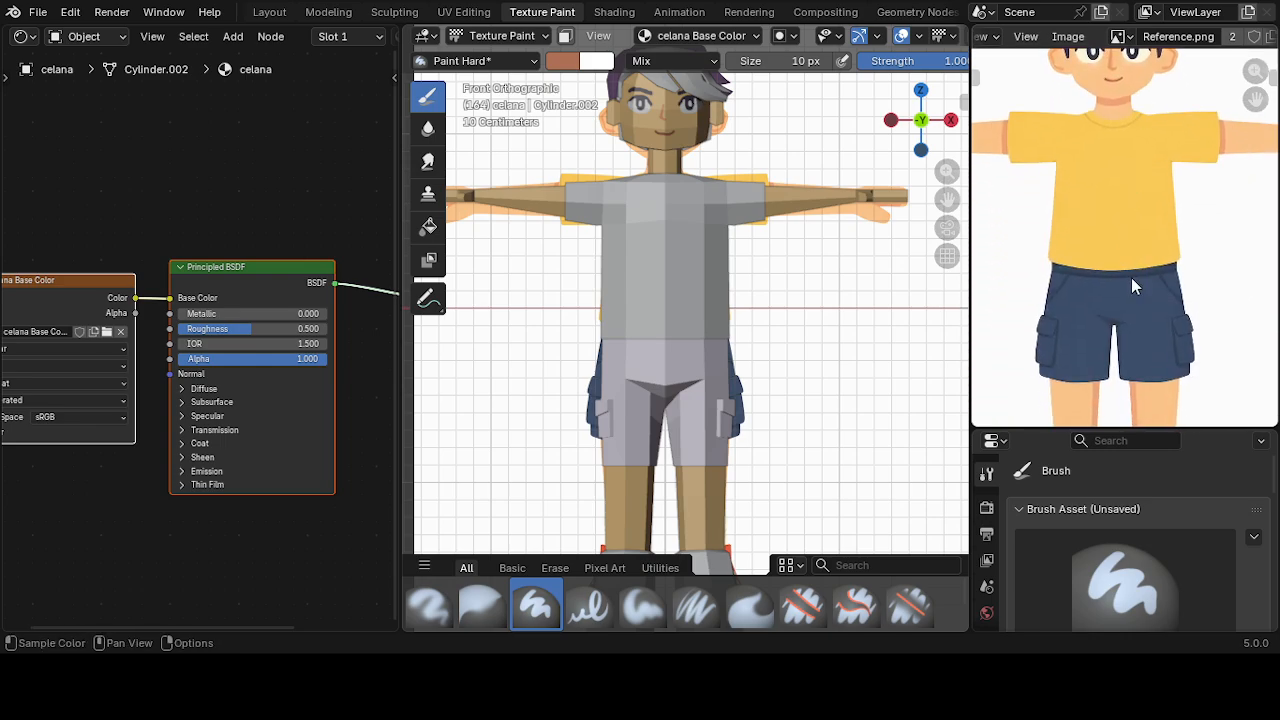
scroll(1134, 280, up, 2)
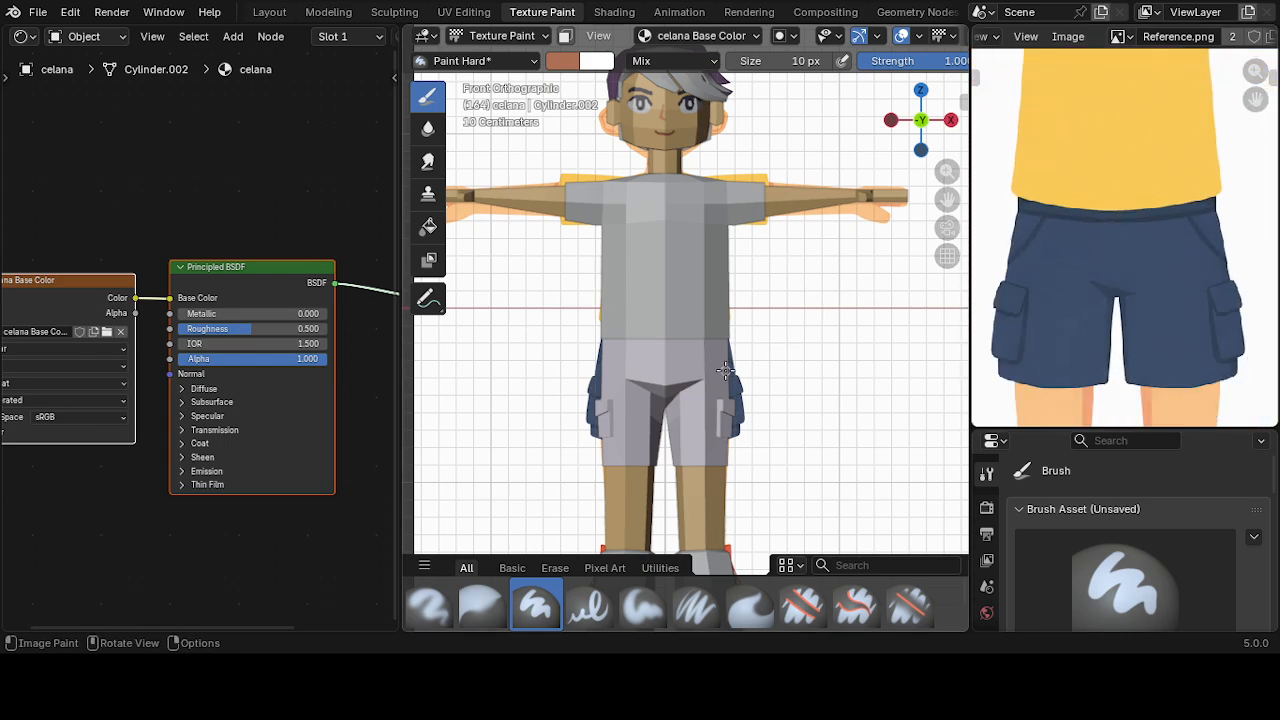
- Replace the shader node editor with the Image Editor showing the shorts' base color texture, and frame the shorts closely from the front
scroll(730, 382, up, 3)
shift+middle_drag(771, 395, 787, 265)
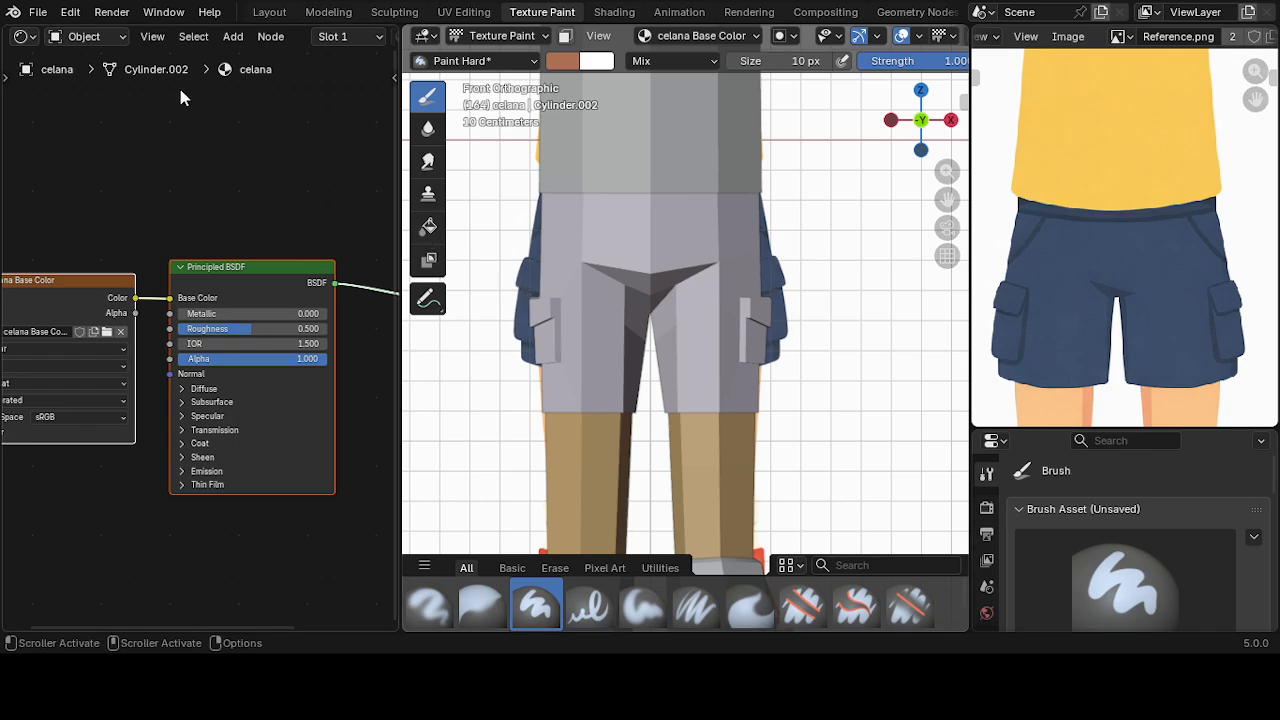
click(20, 36)
click(57, 128)
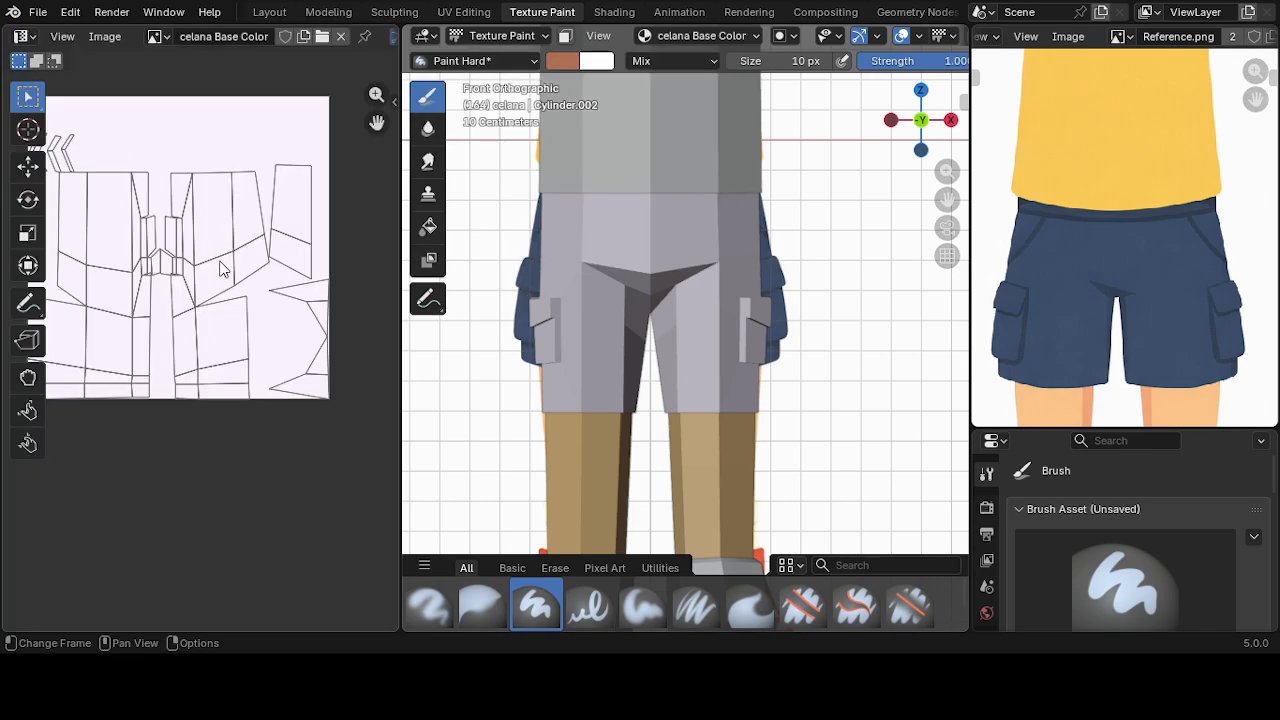
scroll(680, 270, up, 3)
scroll(705, 264, up, 1)
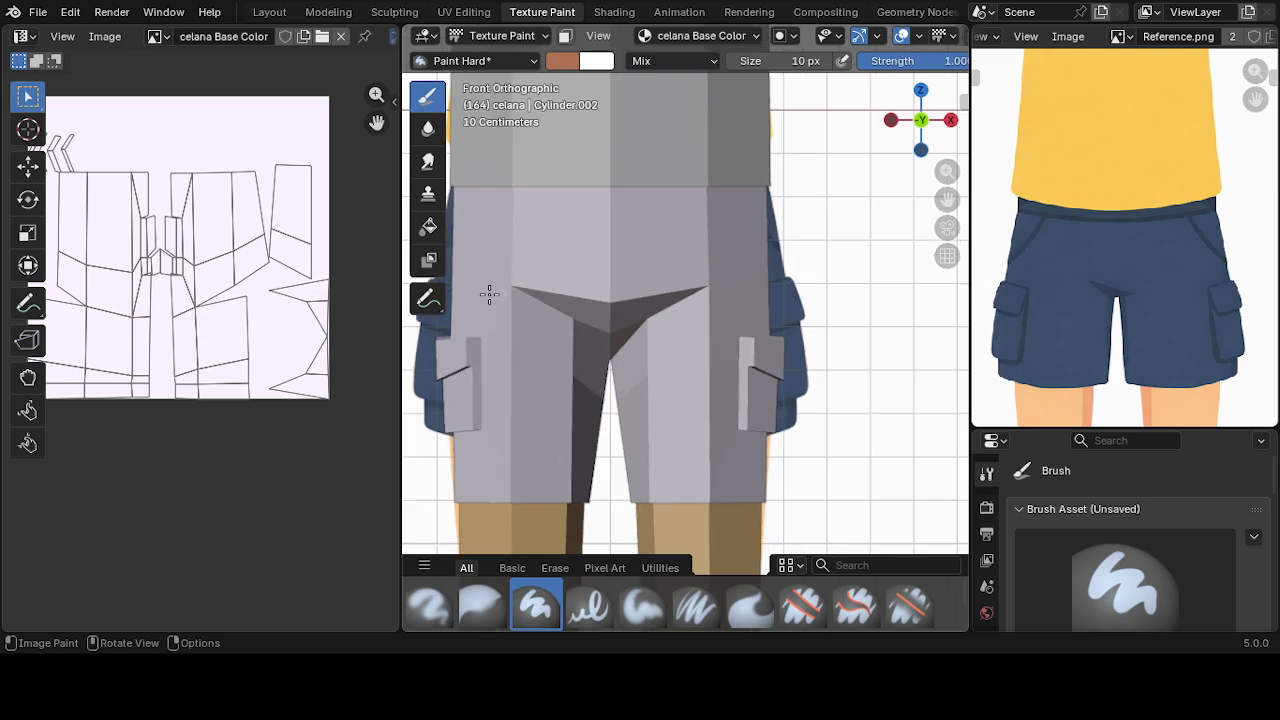
- Sample the dark navy waistband color from the reference for the Paint Hard brush and set the brush size to 15 px
click(562, 62)
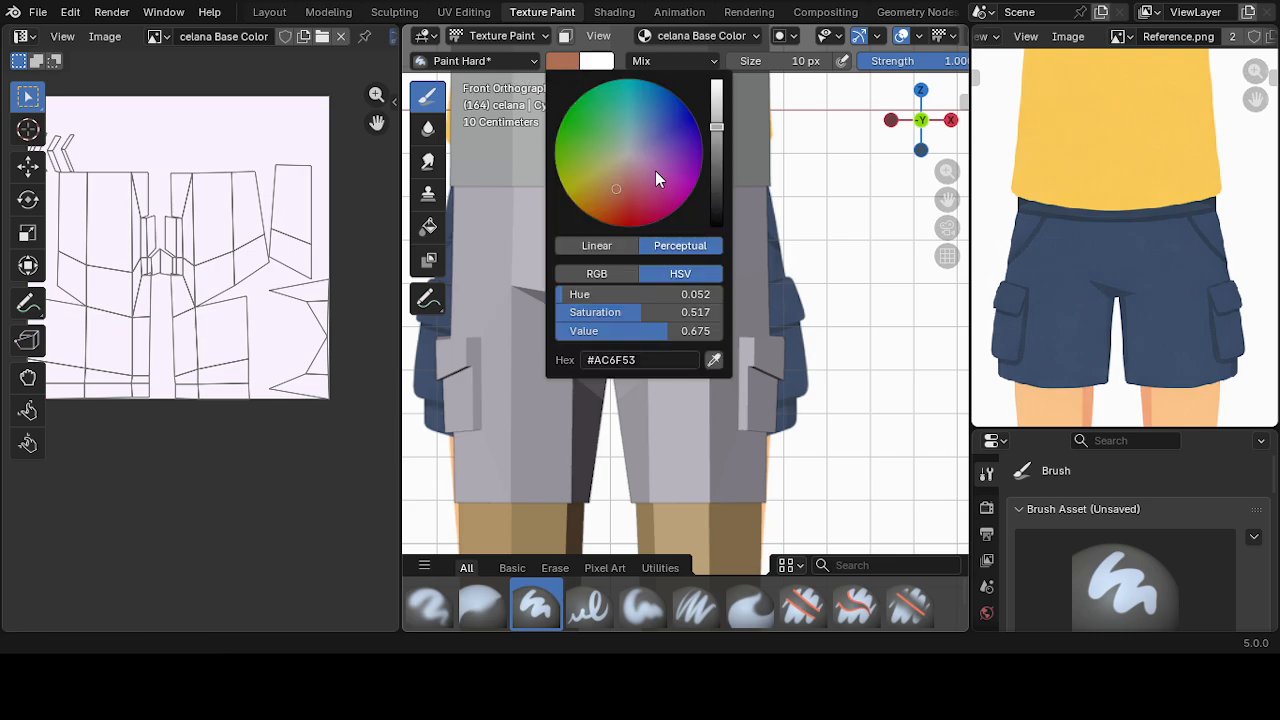
click(714, 359)
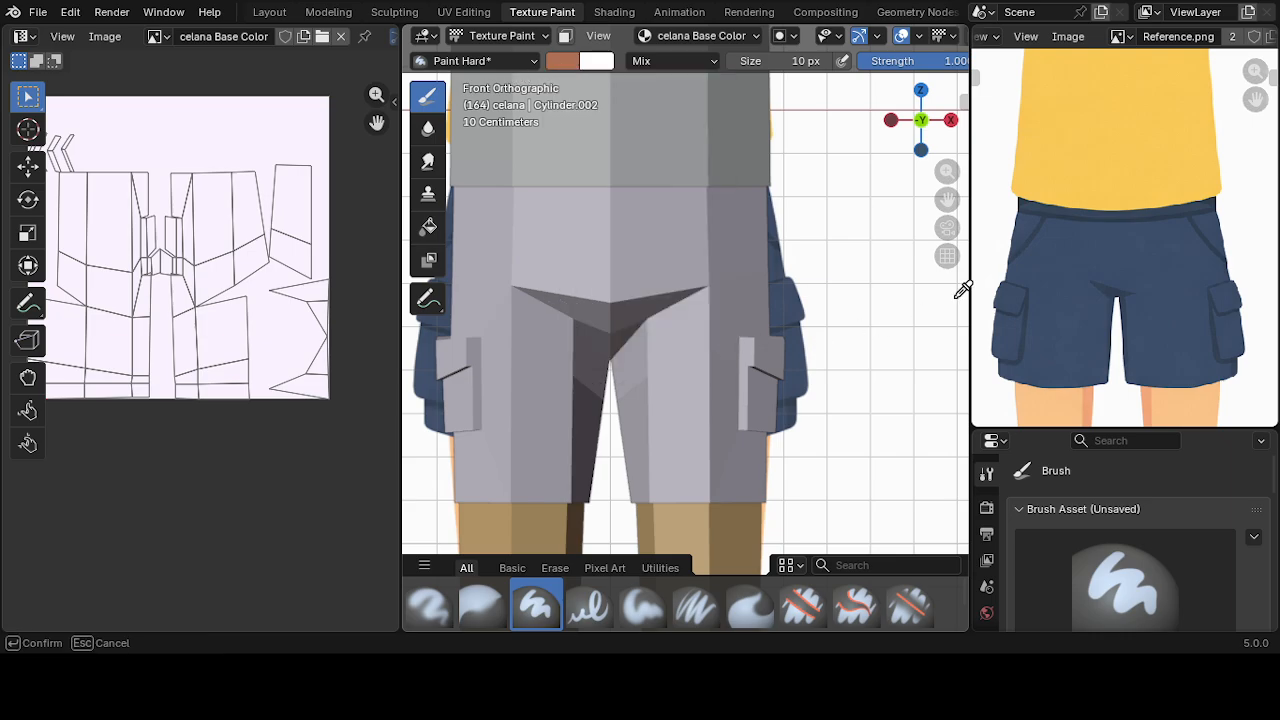
click(1055, 212)
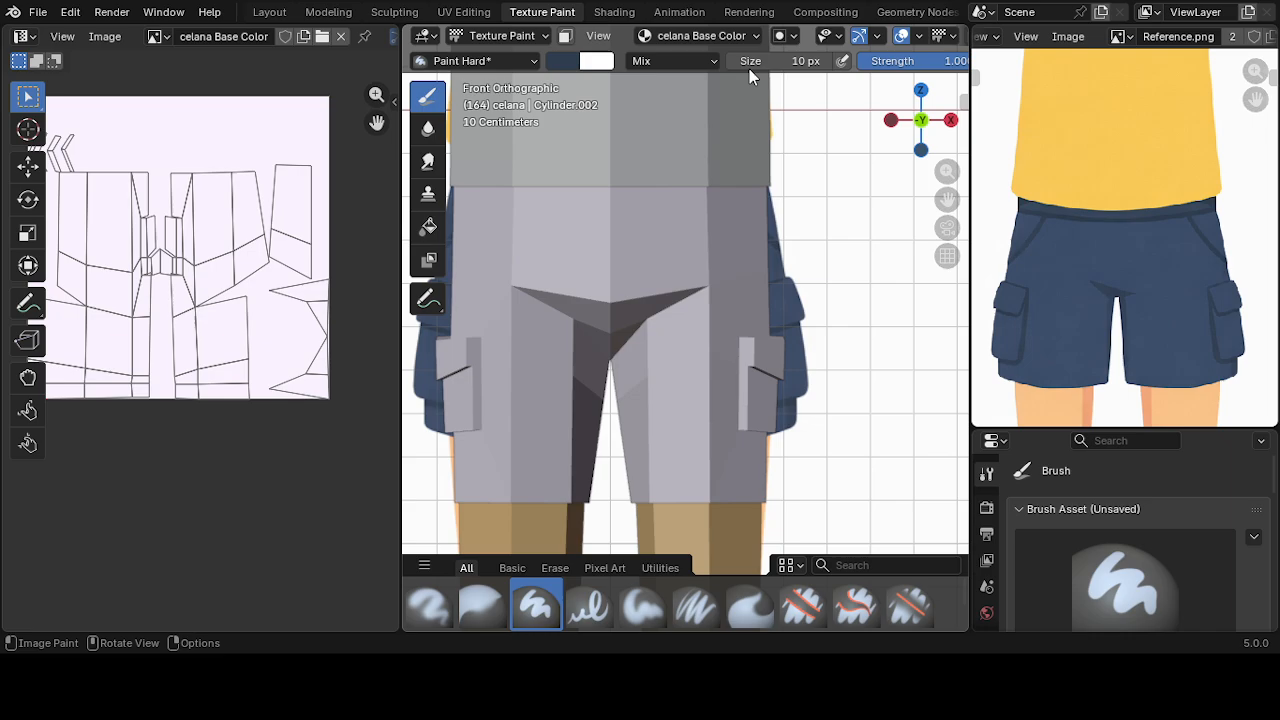
key(f)
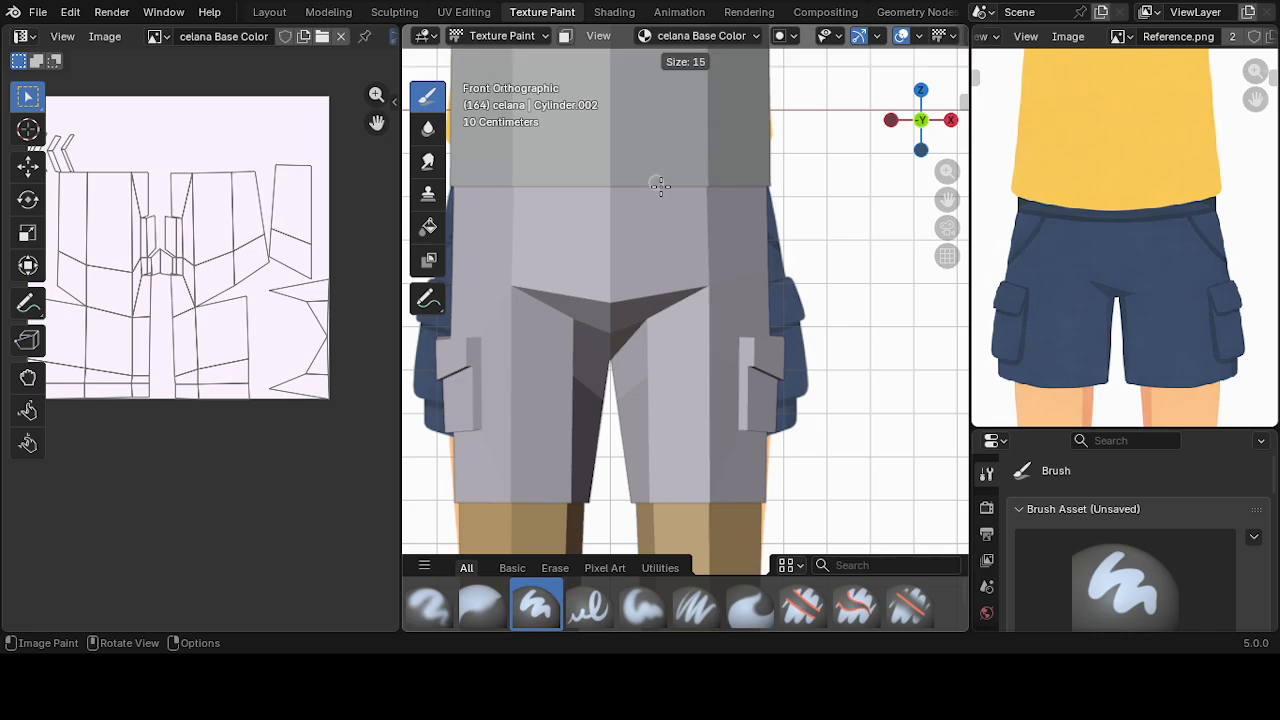
click(660, 186)
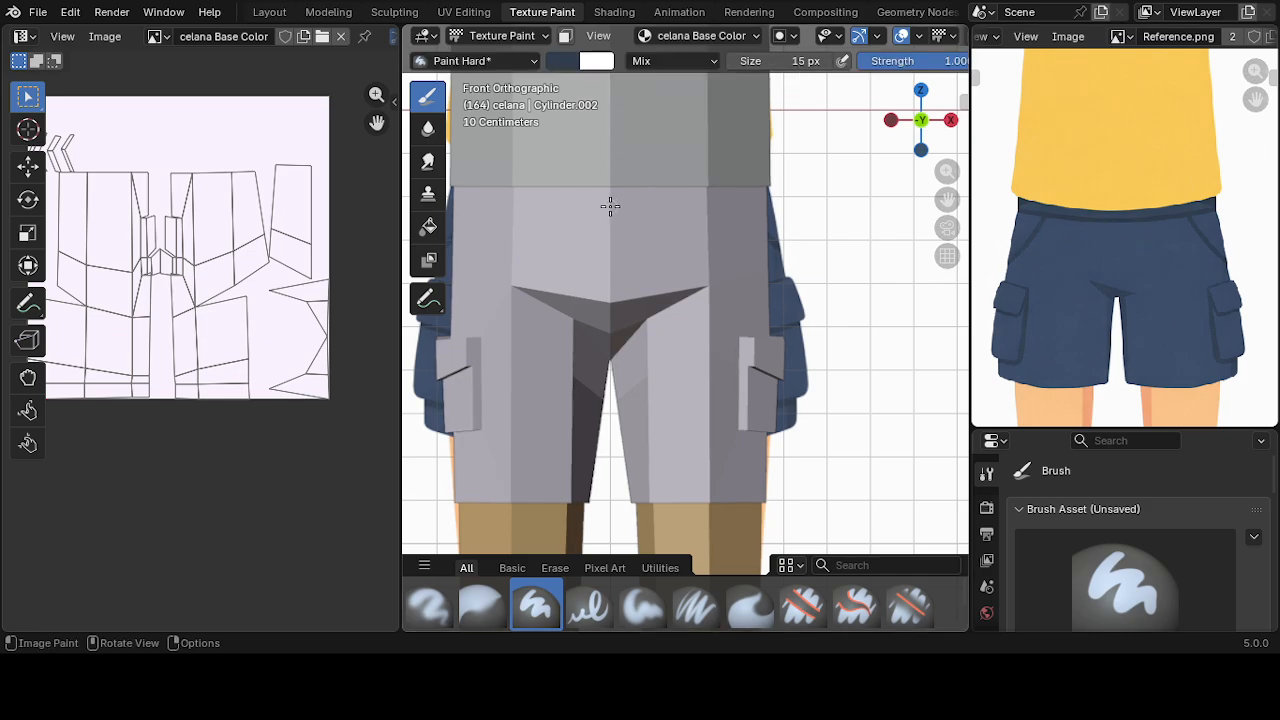
- Try painting a dark navy line across the shorts' waistband twice, undoing each stroke
drag(611, 204, 781, 195)
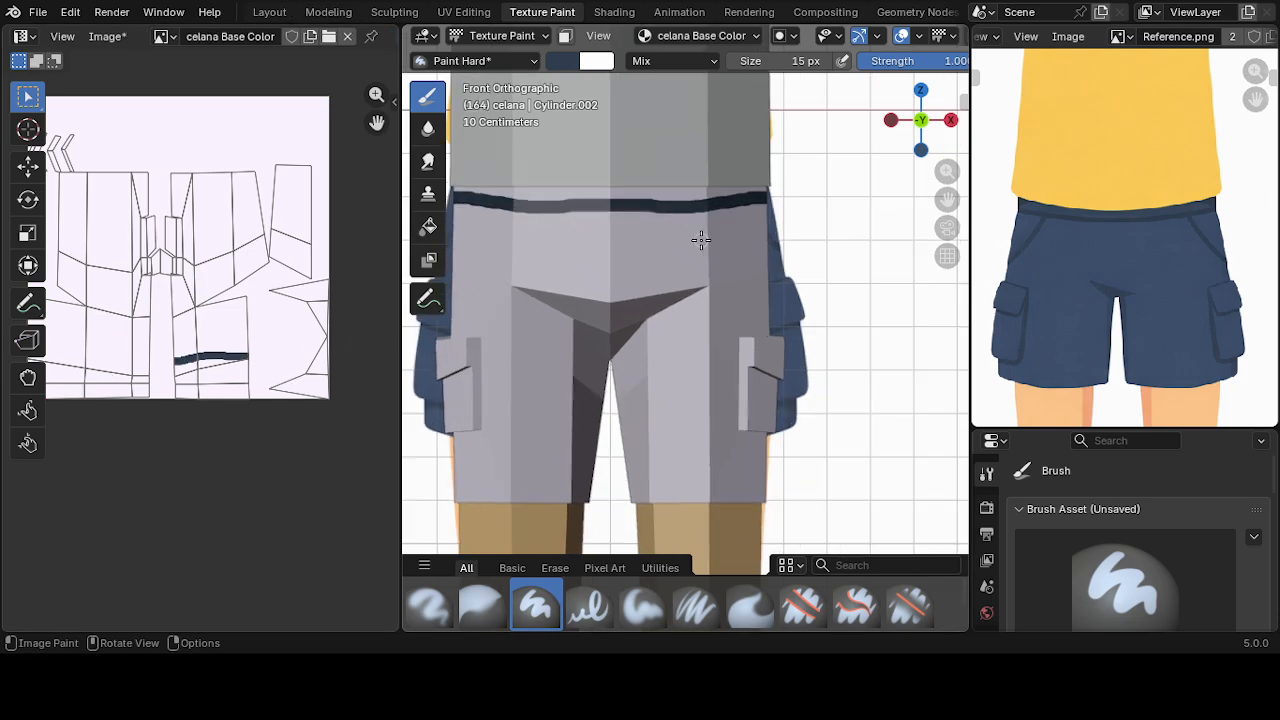
shift+middle_drag(706, 240, 740, 249)
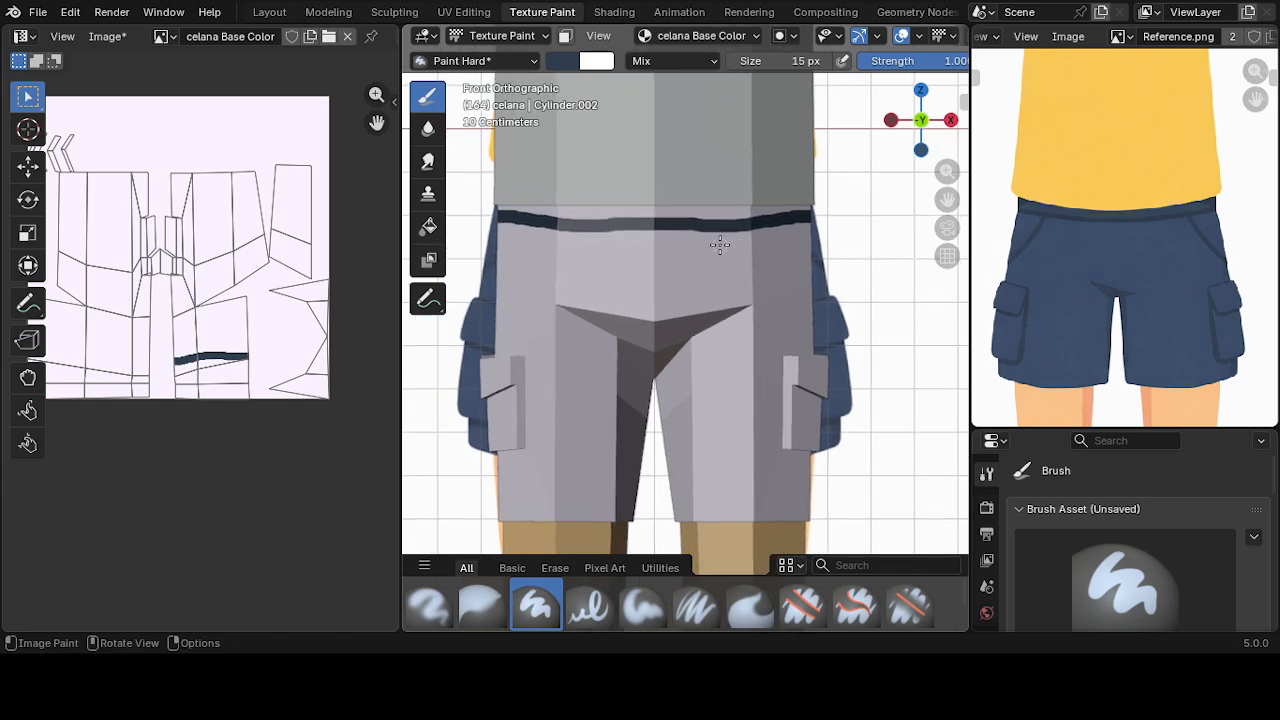
key(ctrl+z)
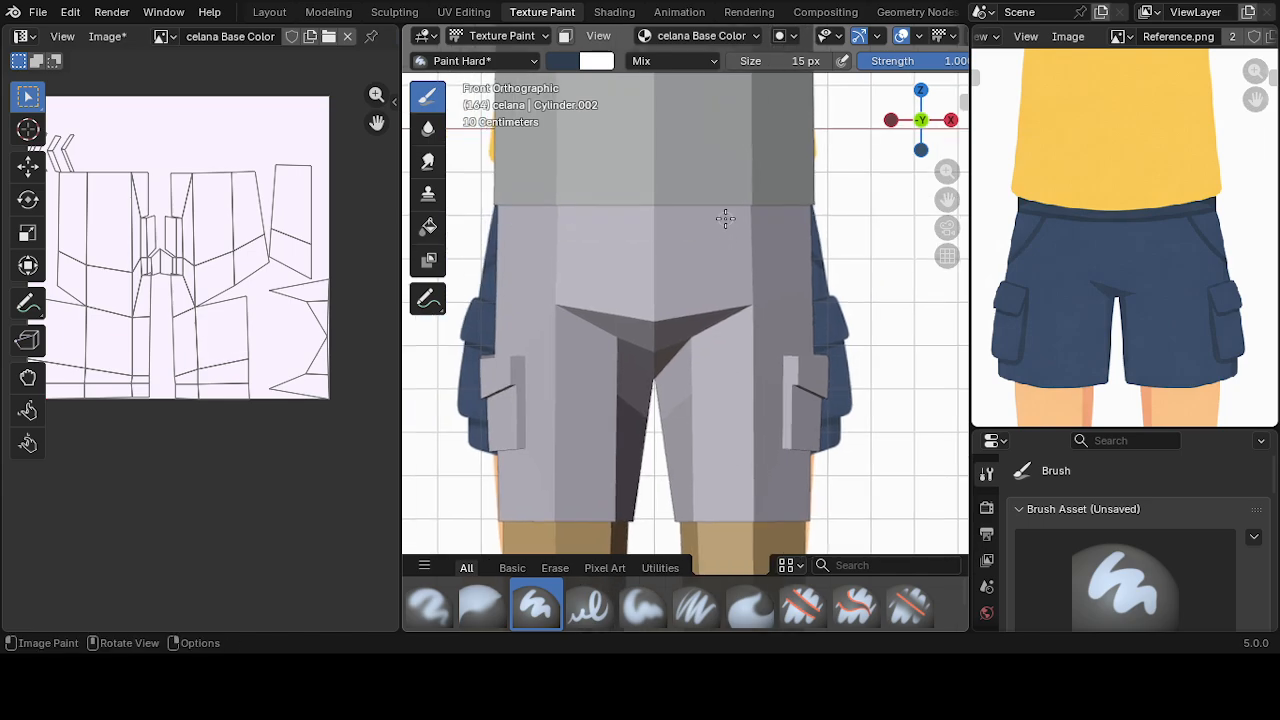
drag(659, 217, 820, 217)
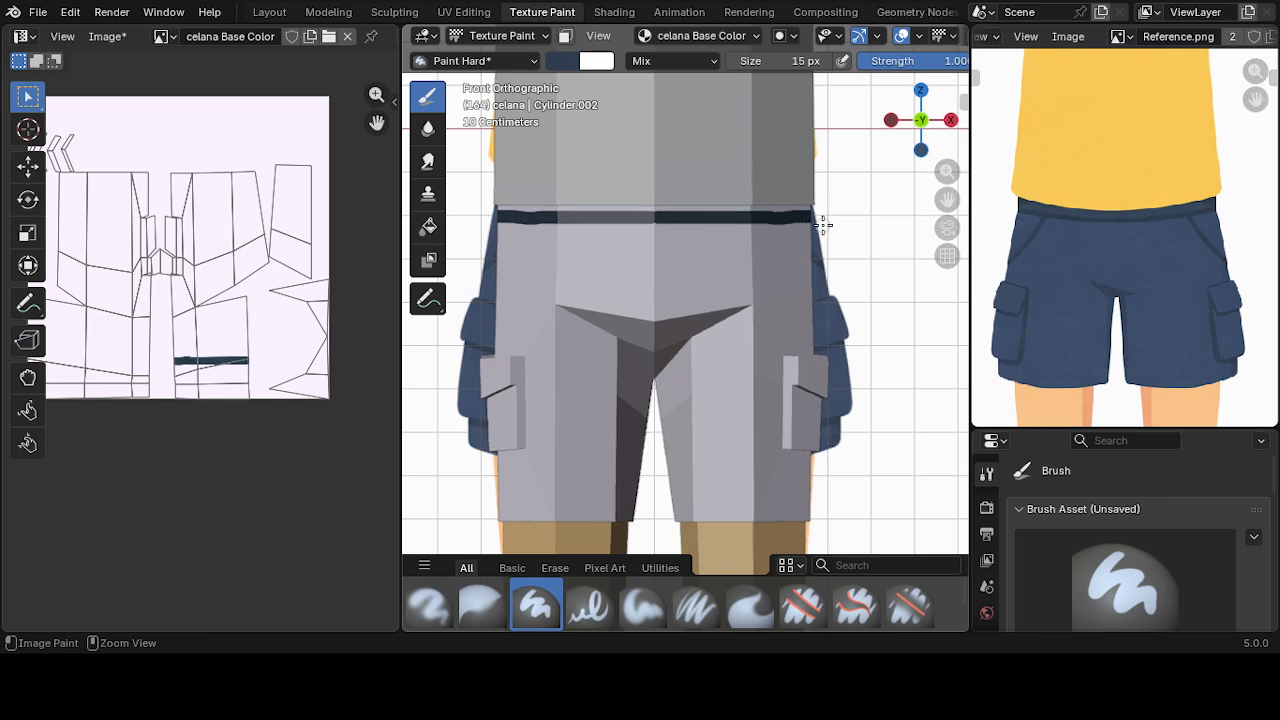
key(ctrl+z)
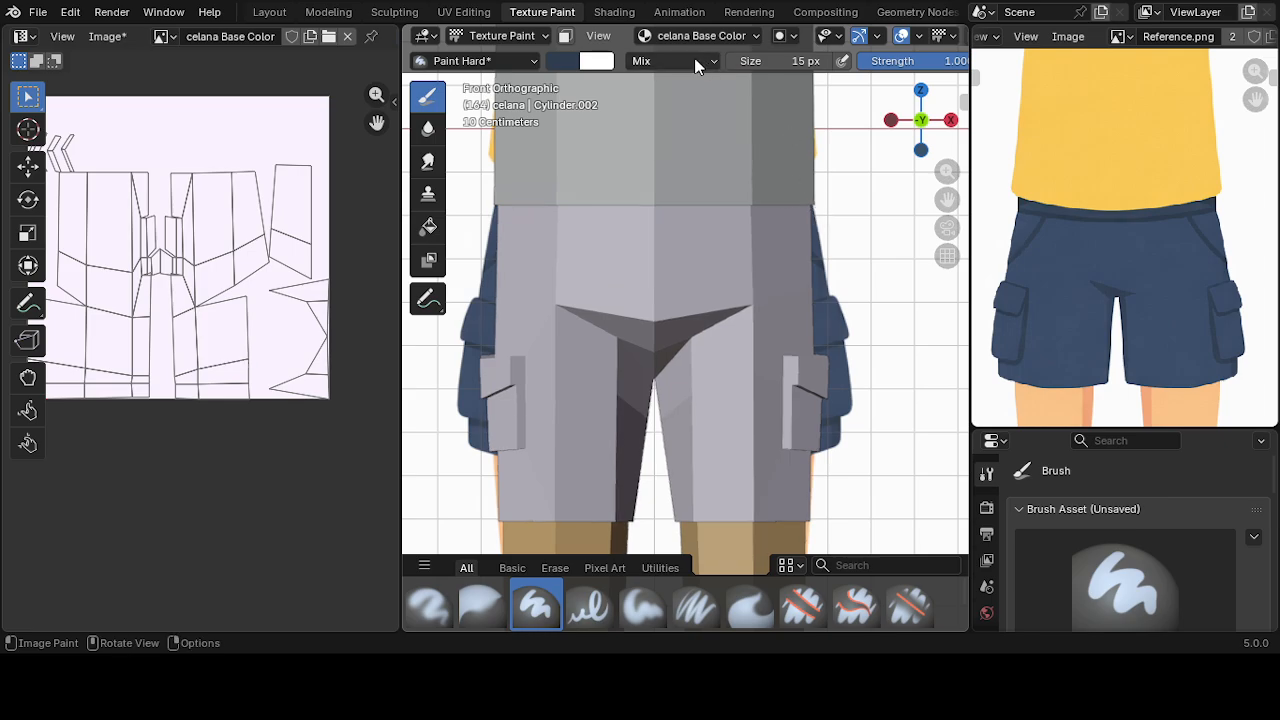
- Enable Stabilize Stroke in the Paint Hard brush's stroke settings
scroll(699, 65, right, 6)
scroll(697, 63, right, 5)
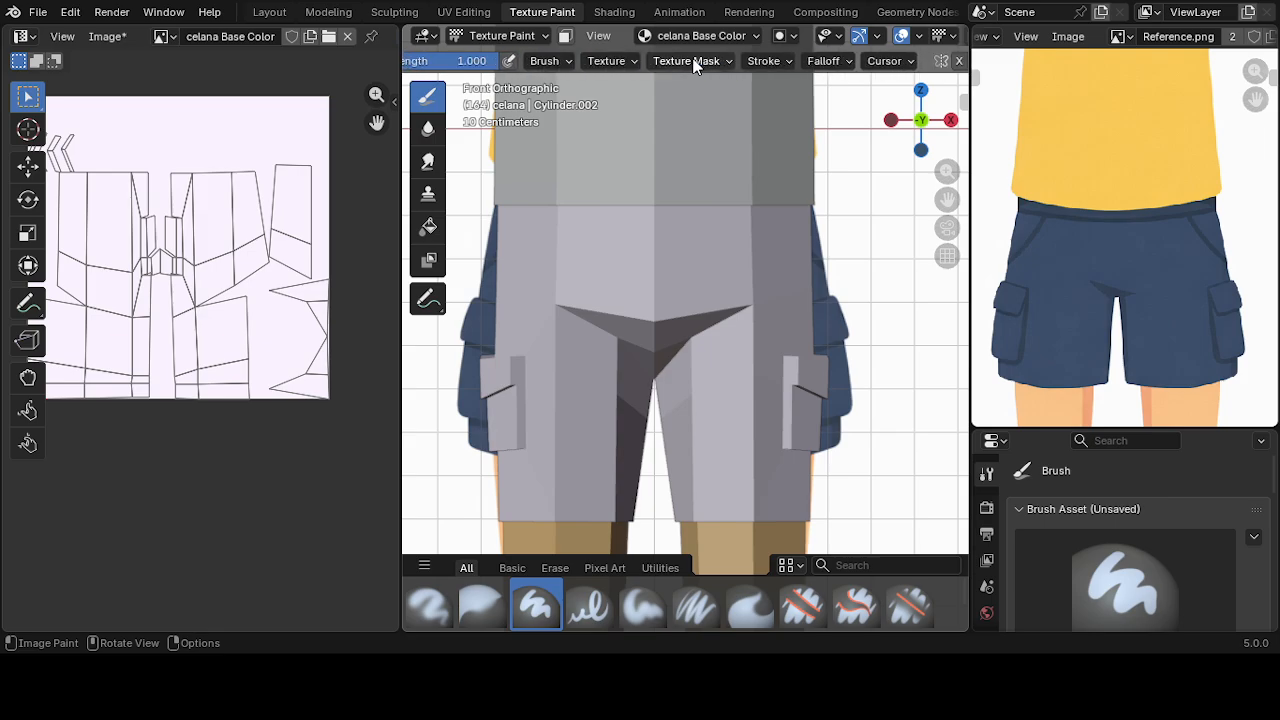
scroll(695, 63, right, 2)
click(746, 60)
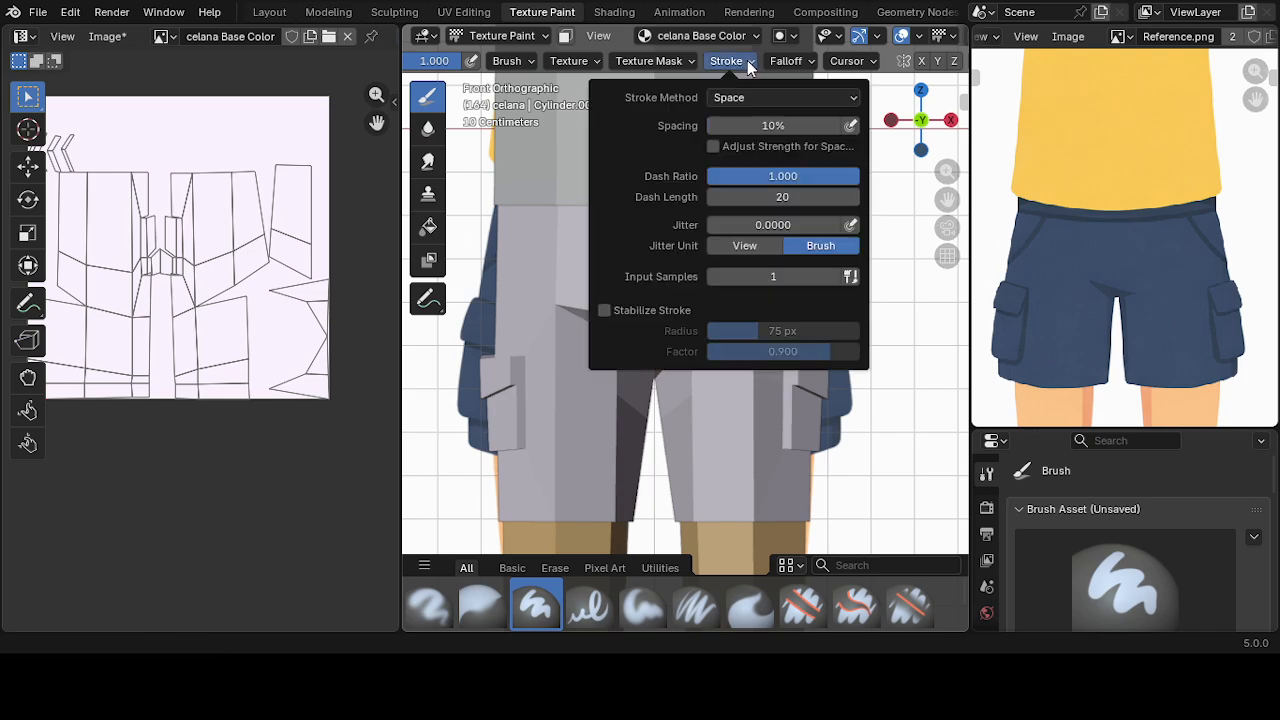
click(747, 60)
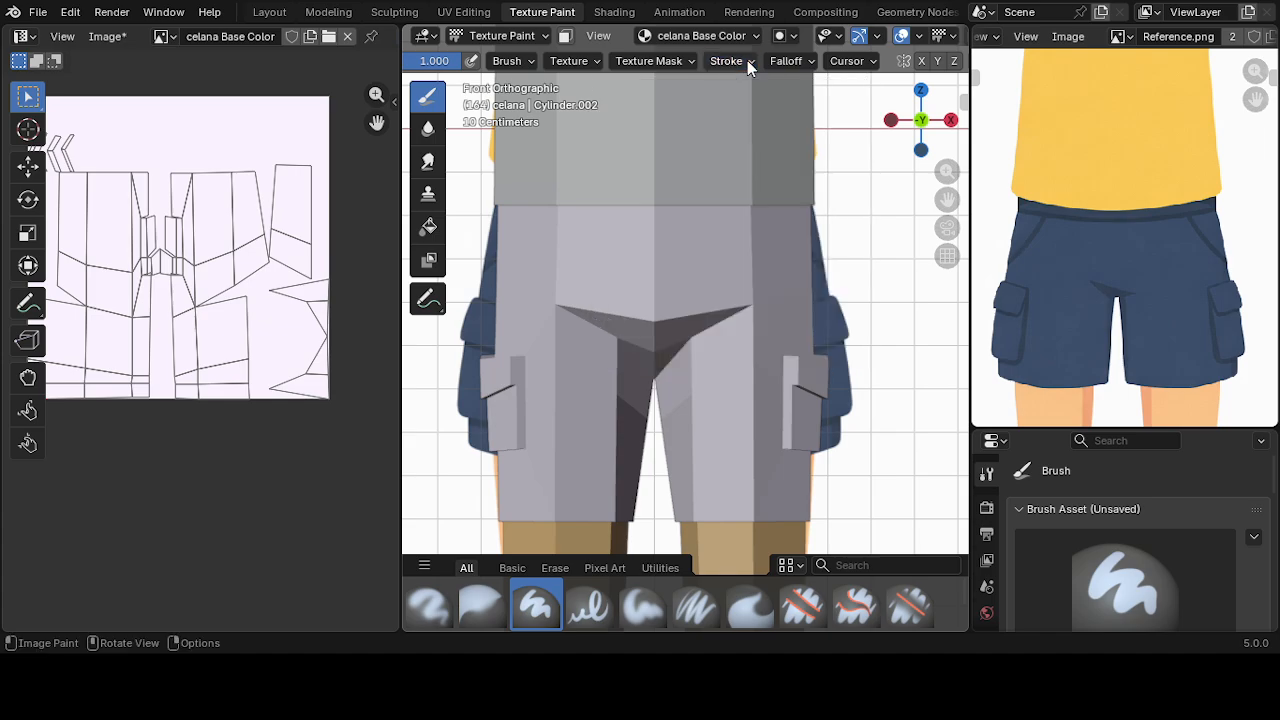
click(747, 60)
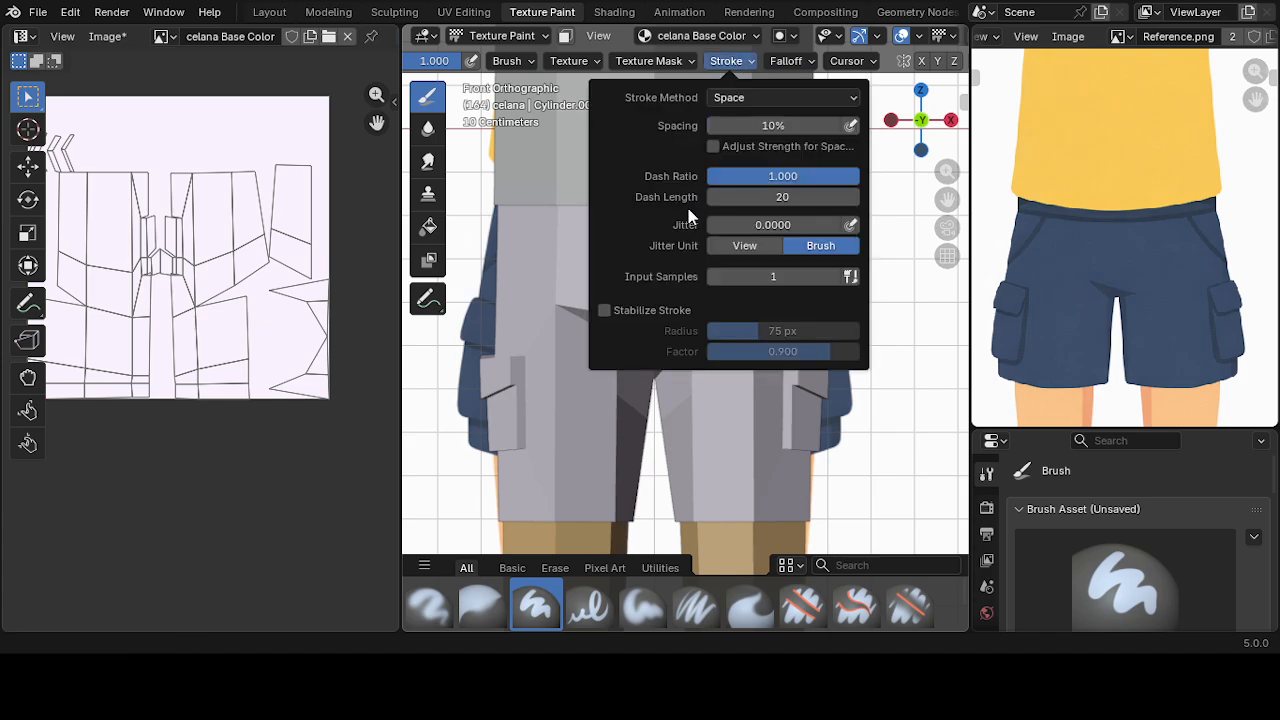
click(605, 311)
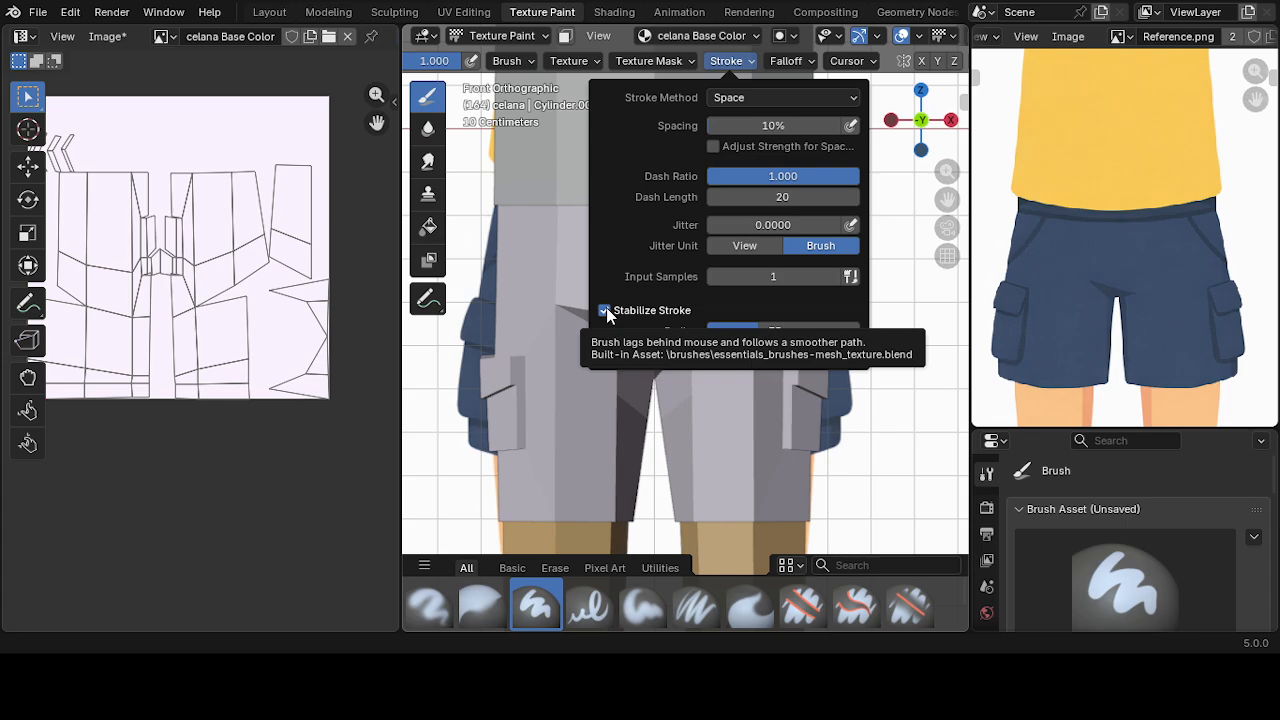
click(750, 62)
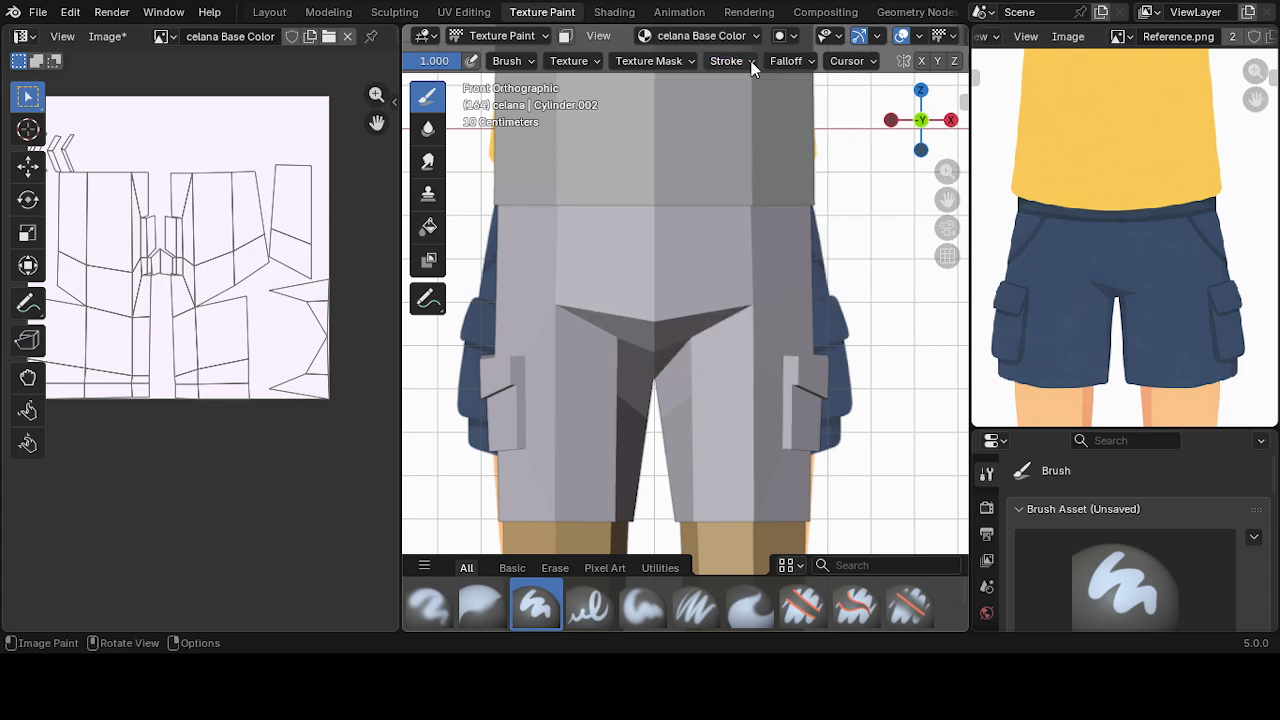
- Paint a straight dark navy line along the waistband and a diagonal pocket line on each hip
drag(655, 218, 885, 218)
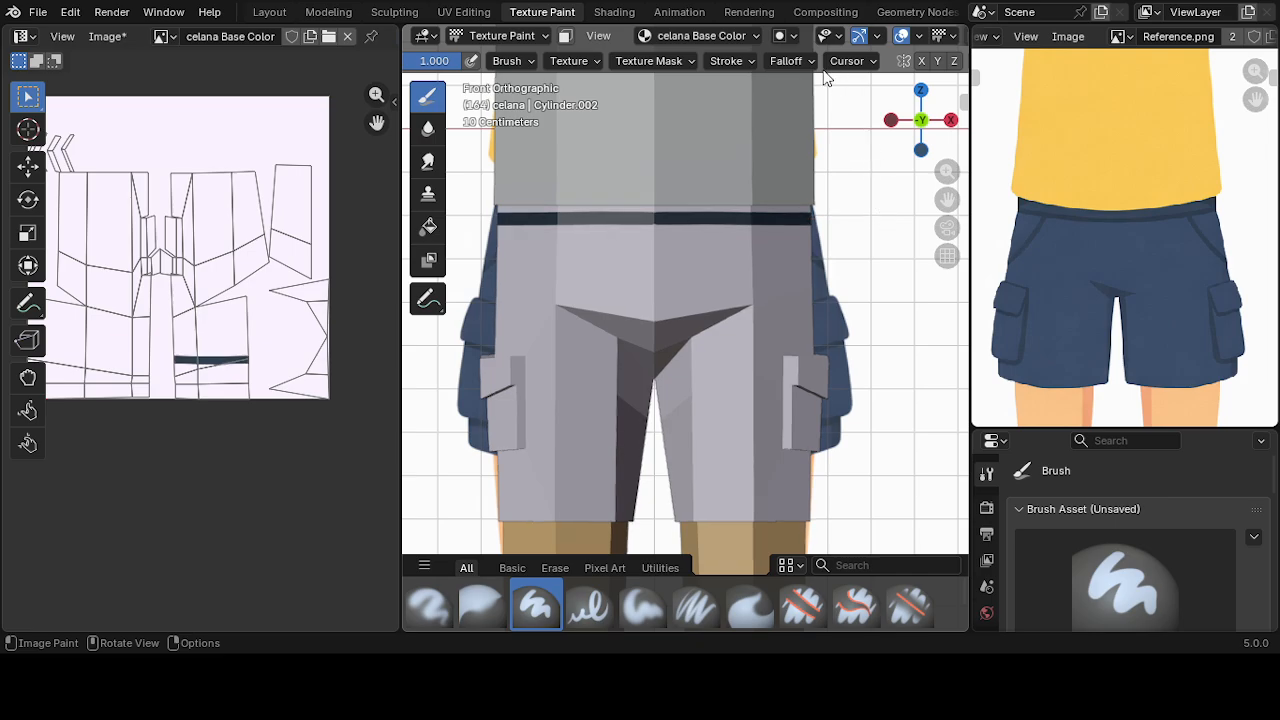
click(743, 59)
mouse_move(757, 235)
mouse_down()
mouse_move(847, 321)
mouse_move(871, 314)
mouse_up()
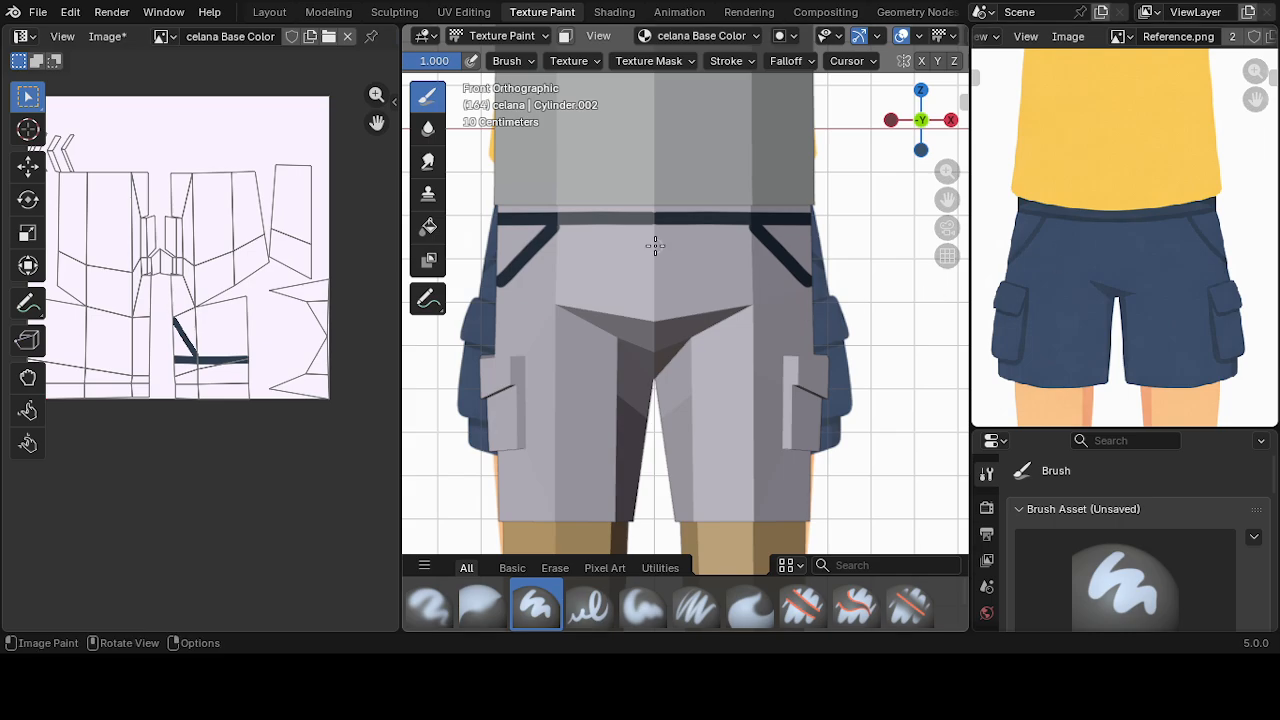
- Choose the Fill tool and sample the shorts' main blue from the reference image as its color
click(427, 228)
scroll(531, 72, up, 5)
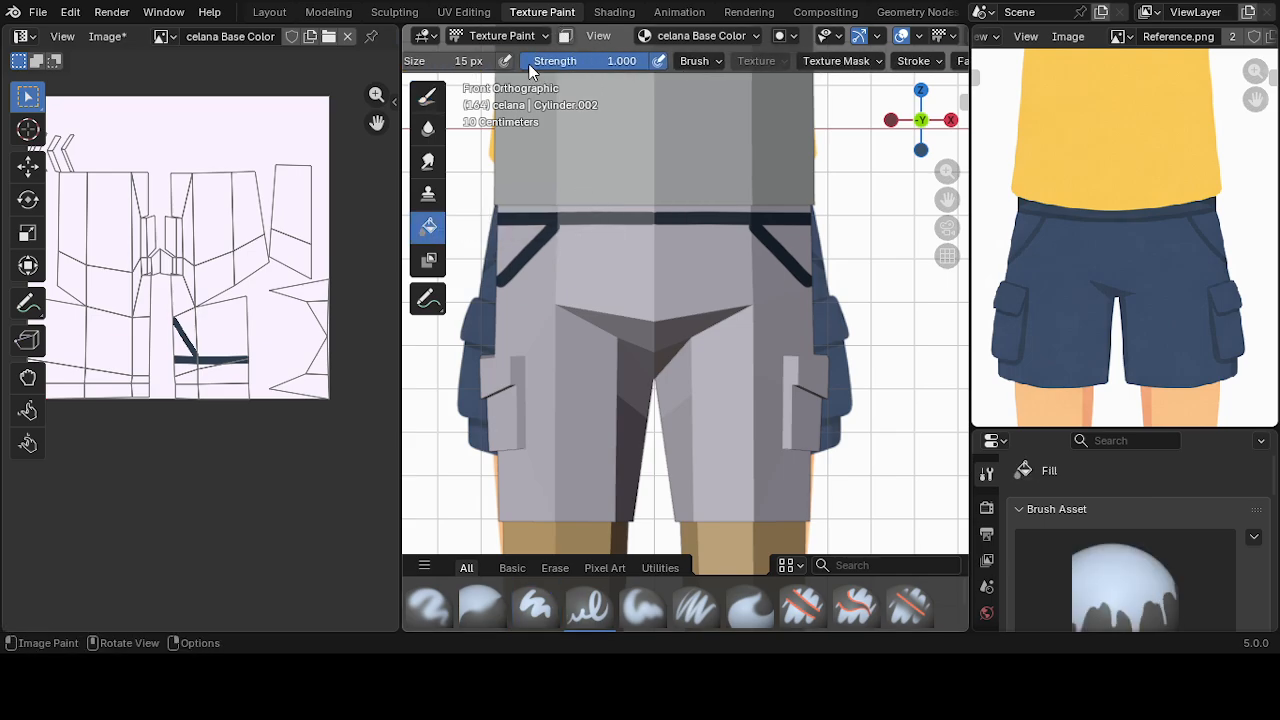
scroll(531, 68, up, 2)
click(596, 61)
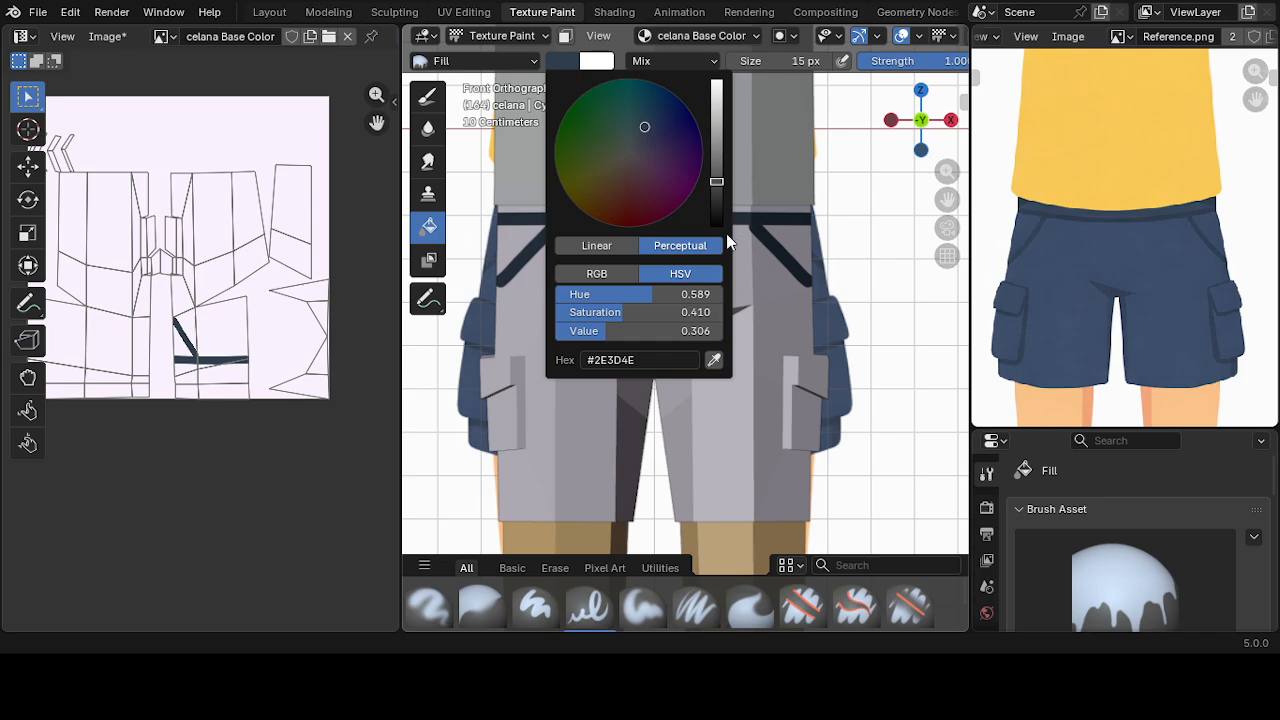
click(716, 361)
click(1075, 312)
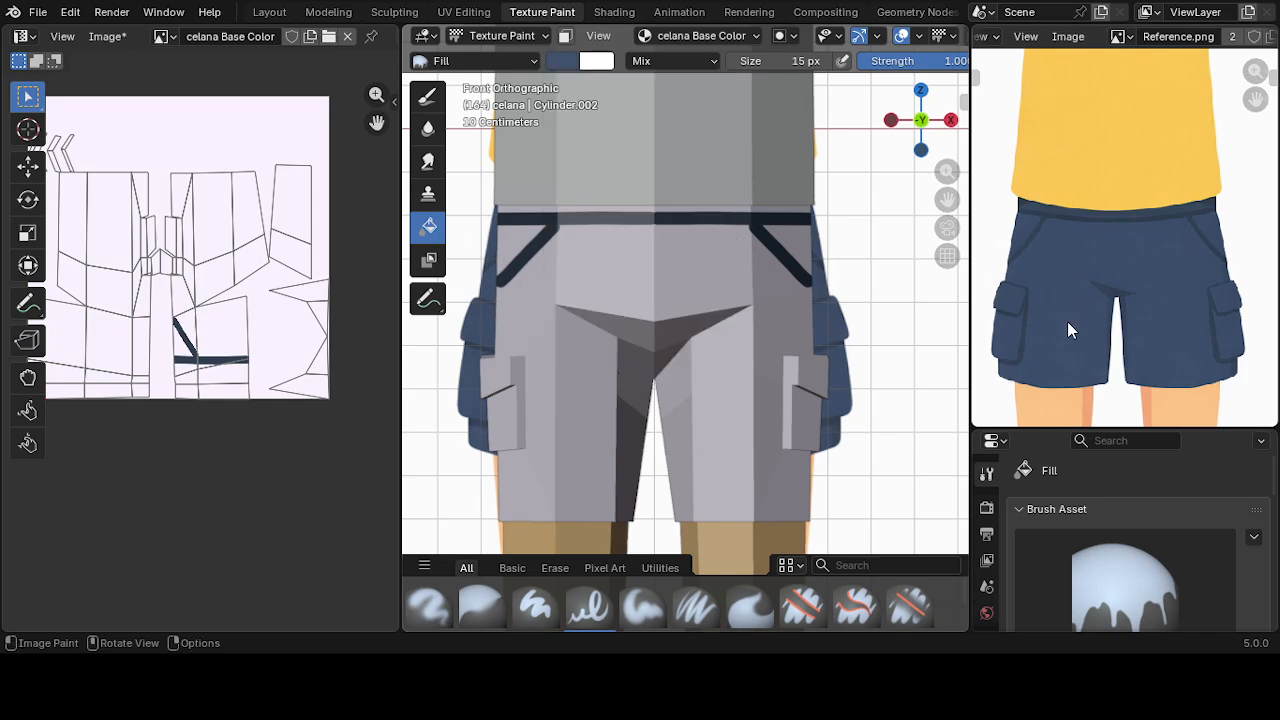
- Paint a short test dash on the front of the shorts, and fill the whole shorts with the sampled blue
click(424, 98)
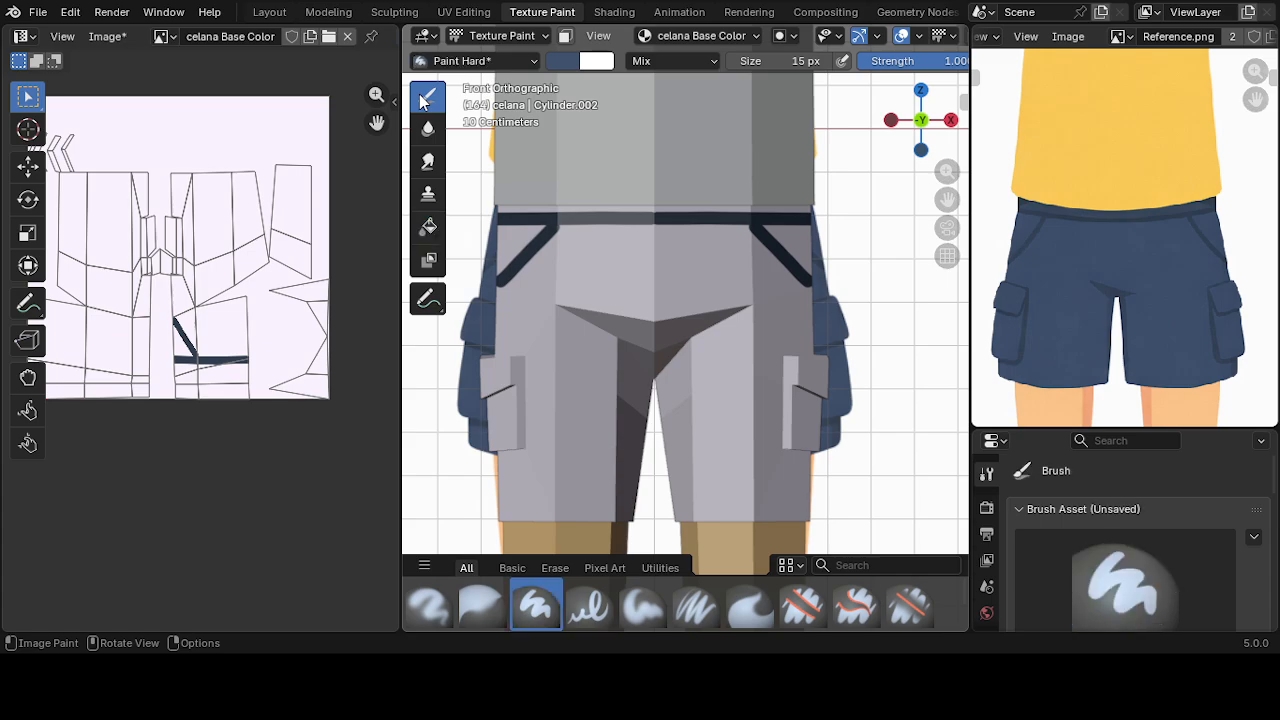
drag(588, 257, 632, 263)
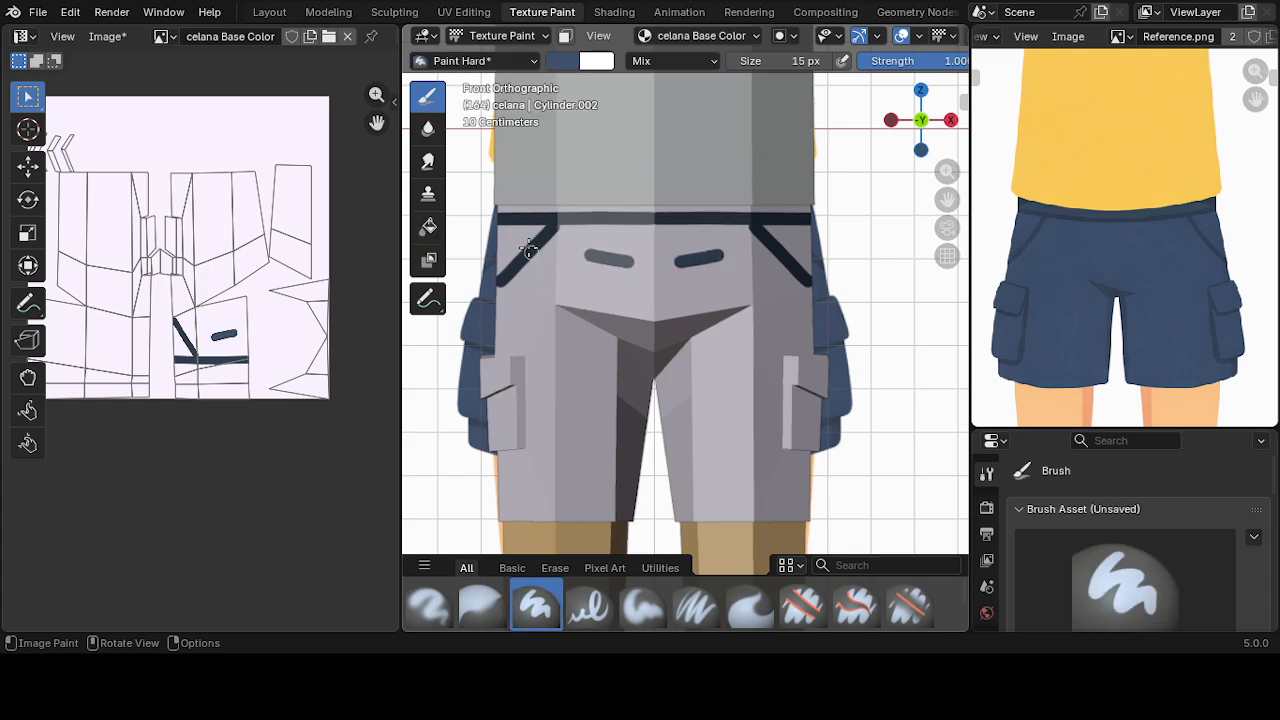
click(429, 229)
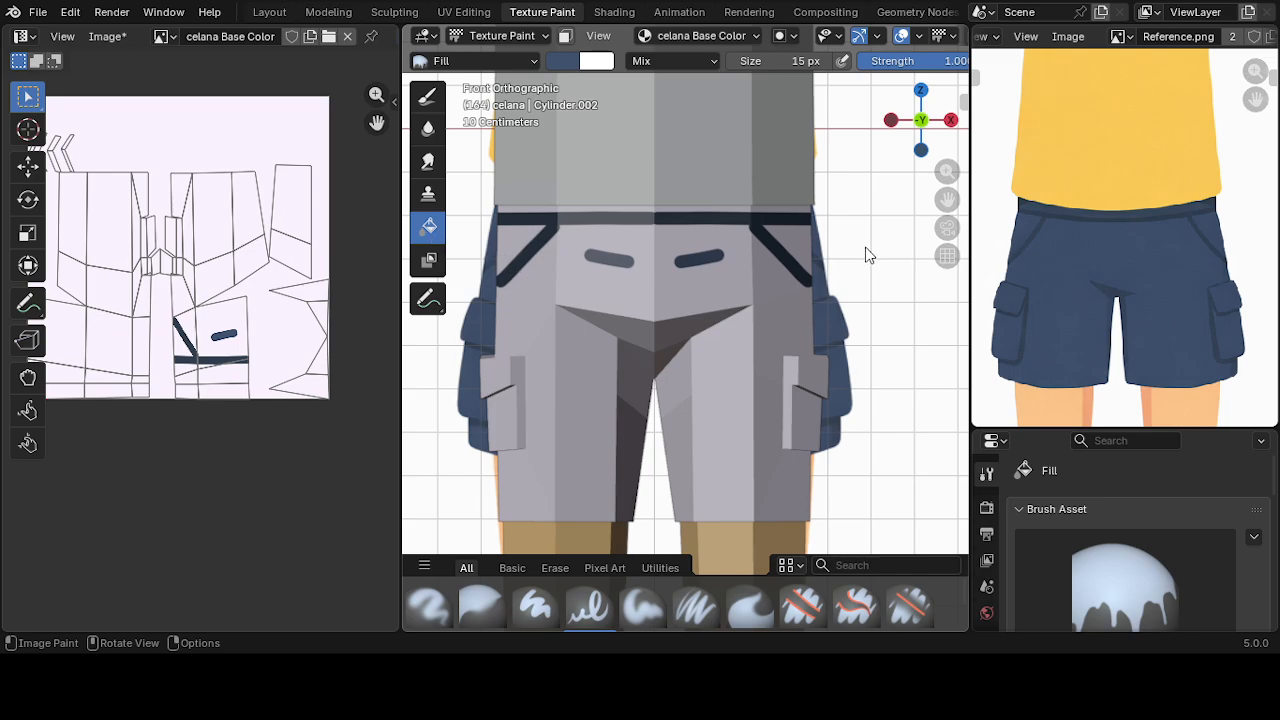
click(743, 316)
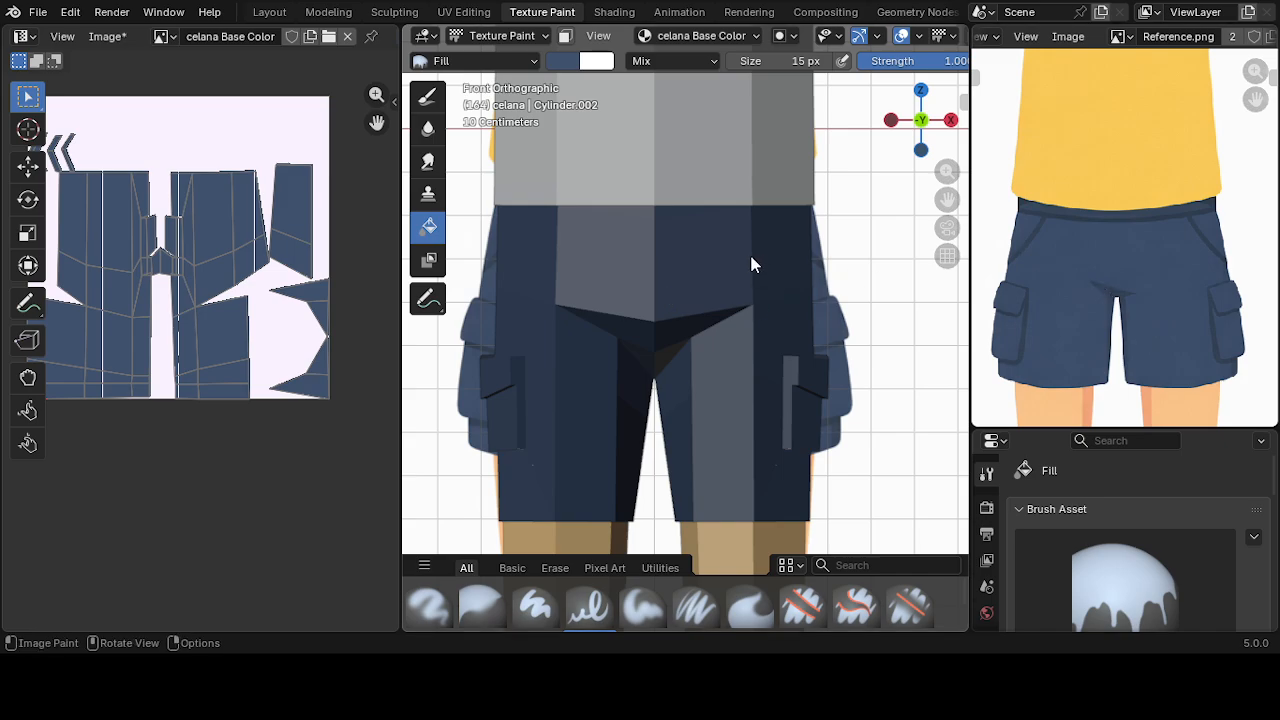
- Try brighter fills on the shorts, first with #6682AE and again with #7EA0D7
click(562, 61)
drag(716, 163, 716, 126)
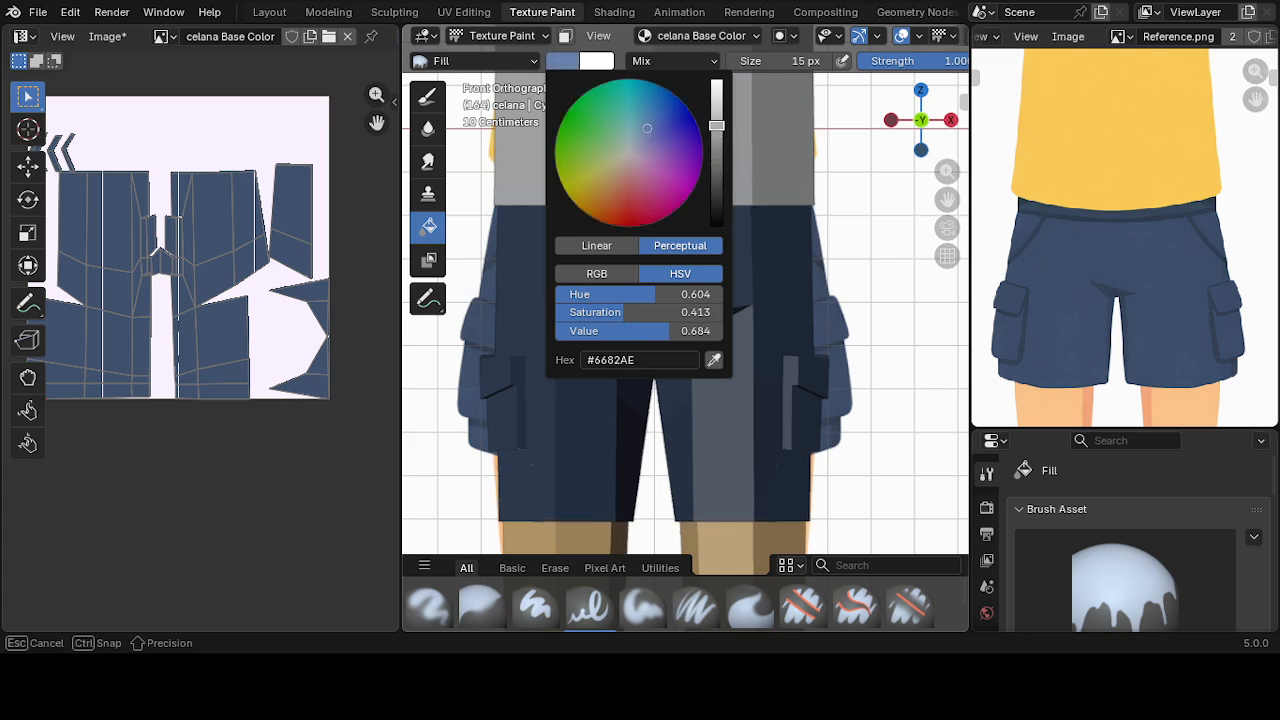
click(776, 255)
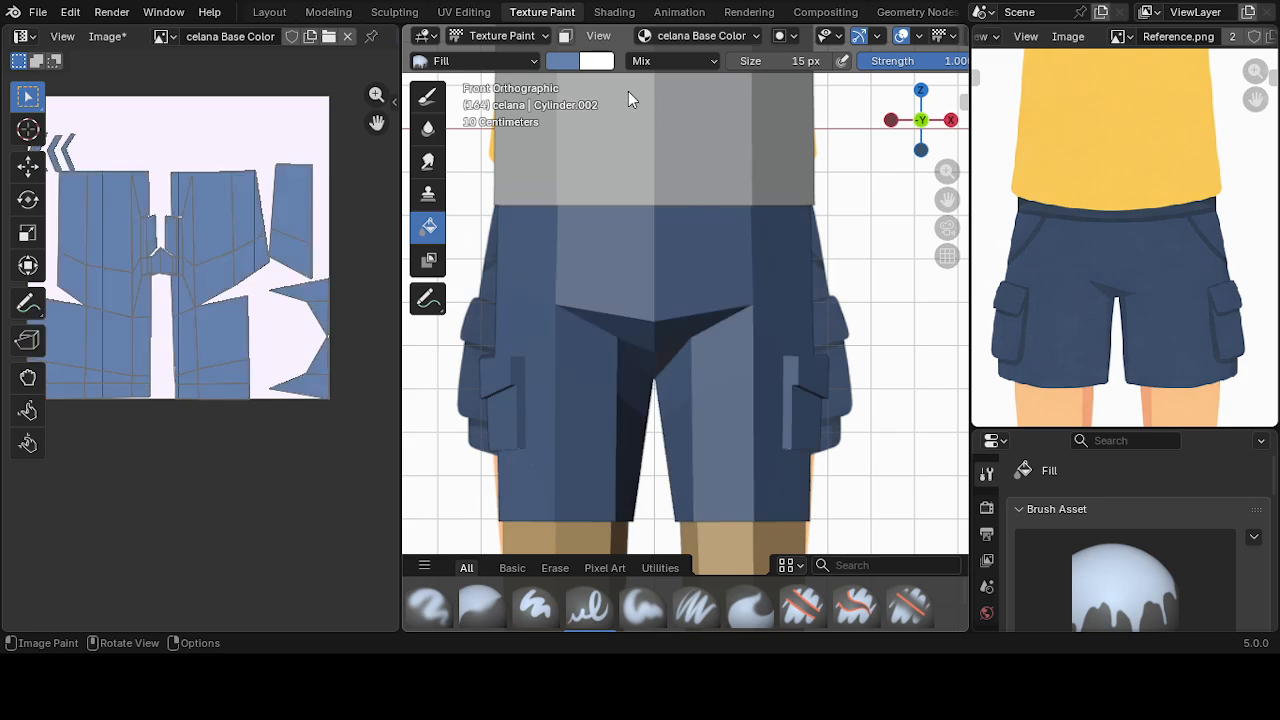
click(563, 61)
drag(716, 128, 716, 104)
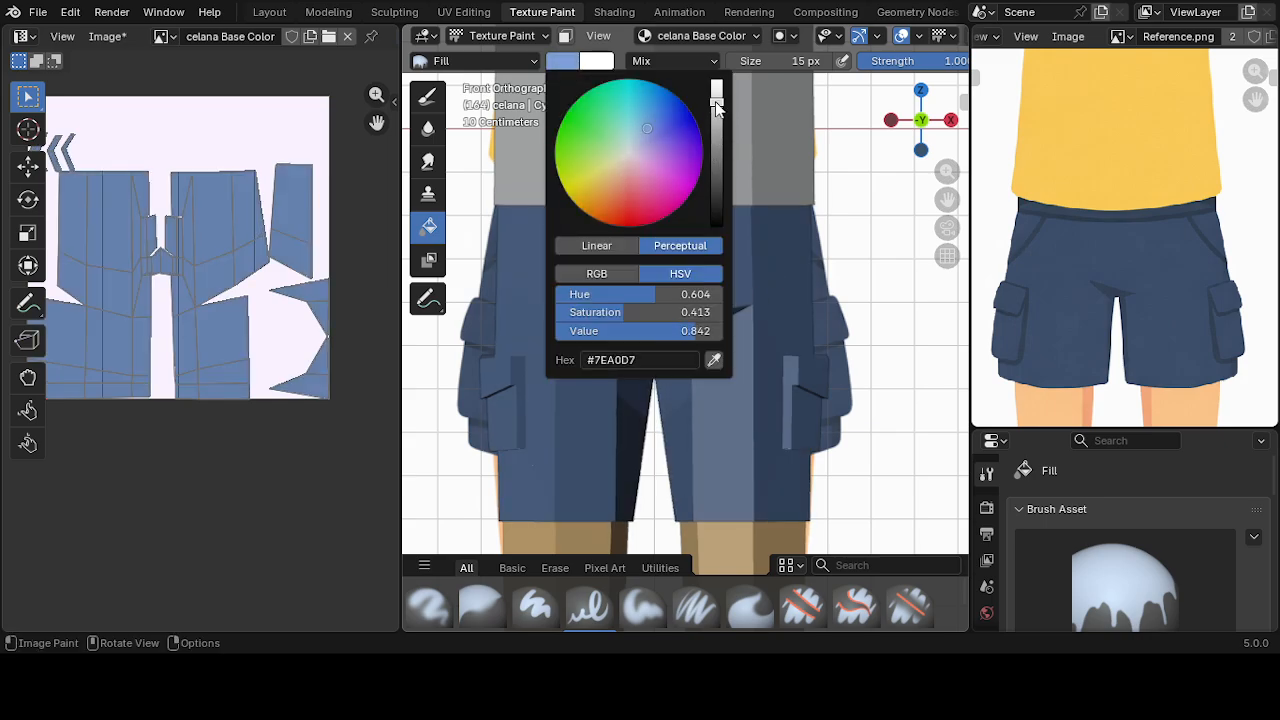
click(789, 256)
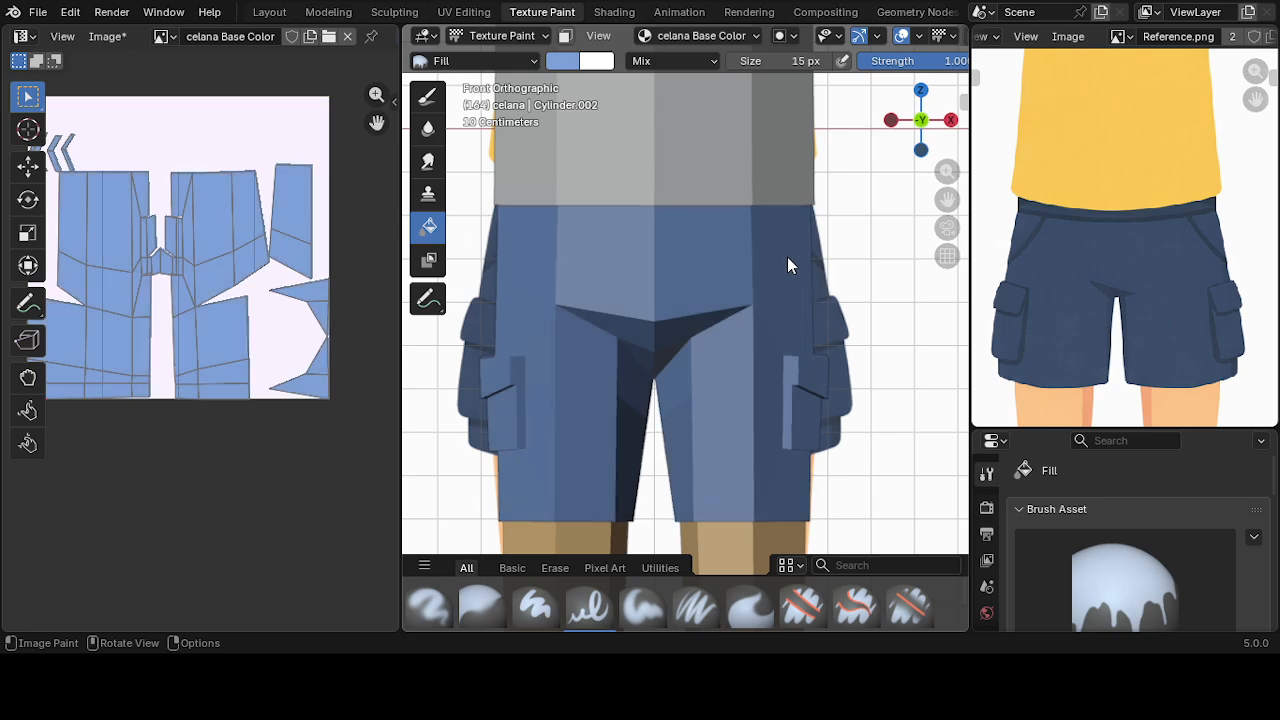
- Lower the fill color's brightness to #7492C5 and refill the shorts with it
click(563, 61)
drag(716, 104, 716, 118)
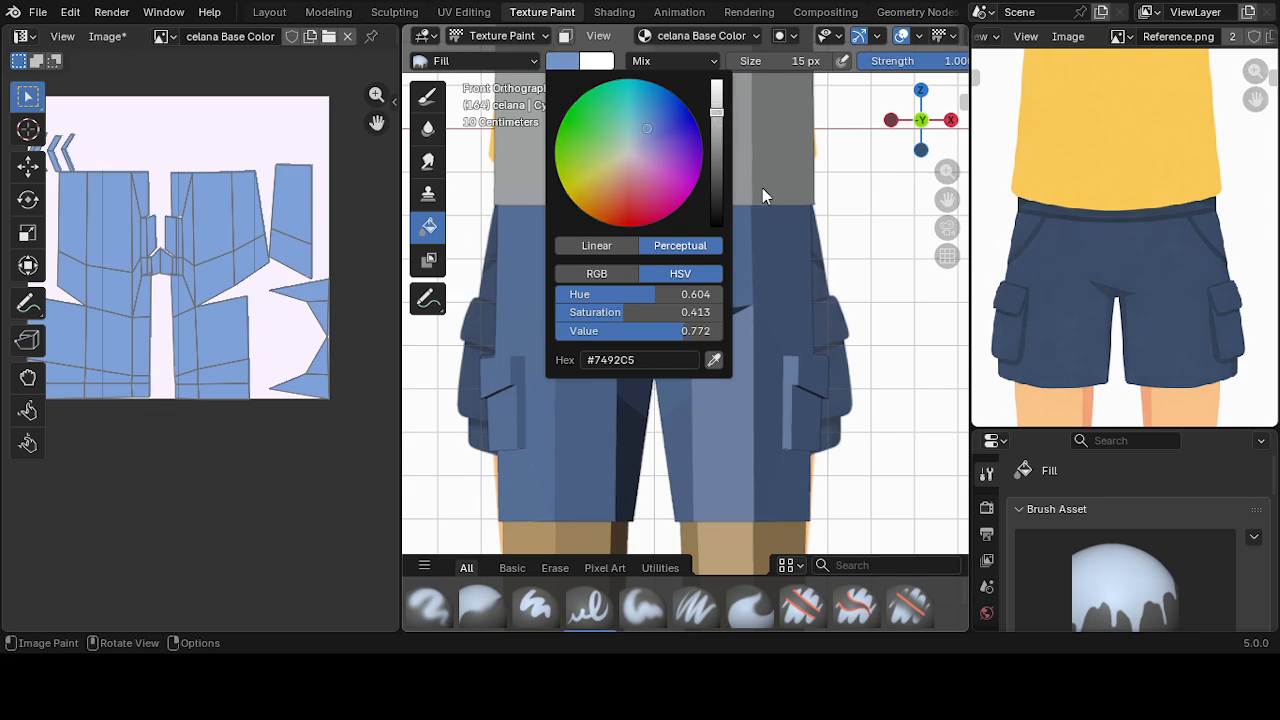
click(789, 264)
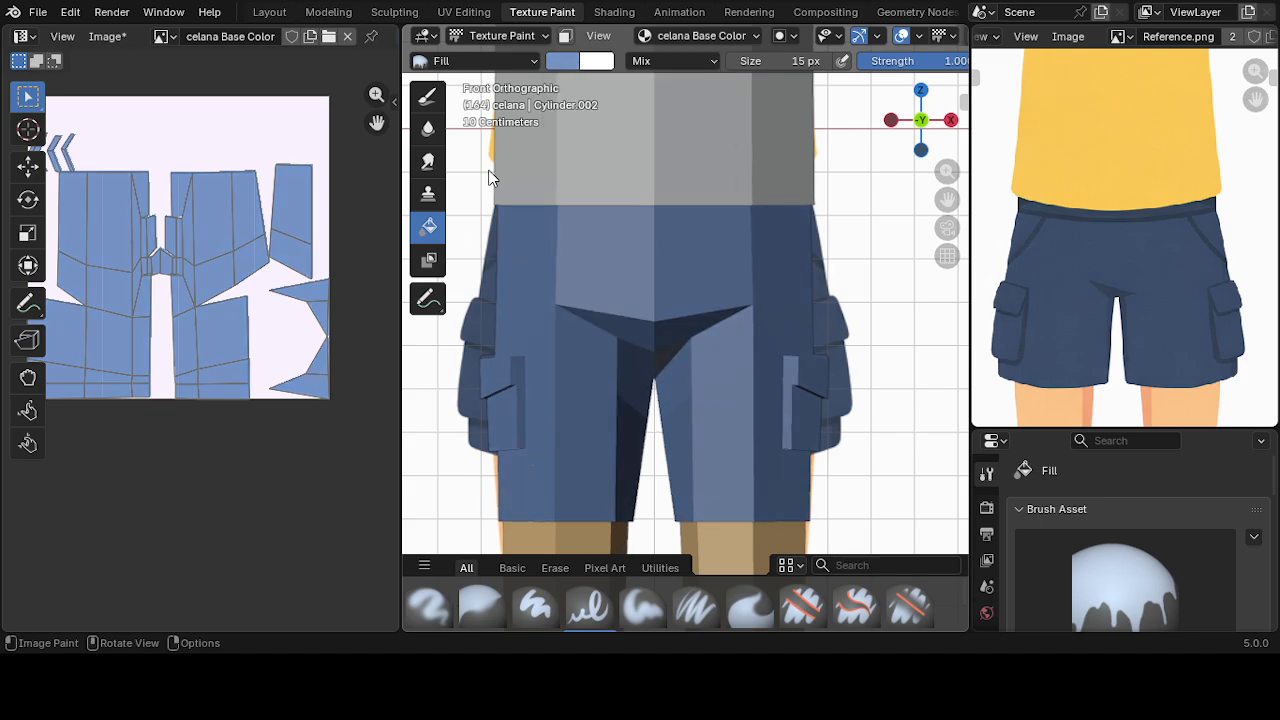
- Choose the Brush tool and sample the dark blue of the waistband seam from the reference image as its color
click(428, 96)
click(571, 63)
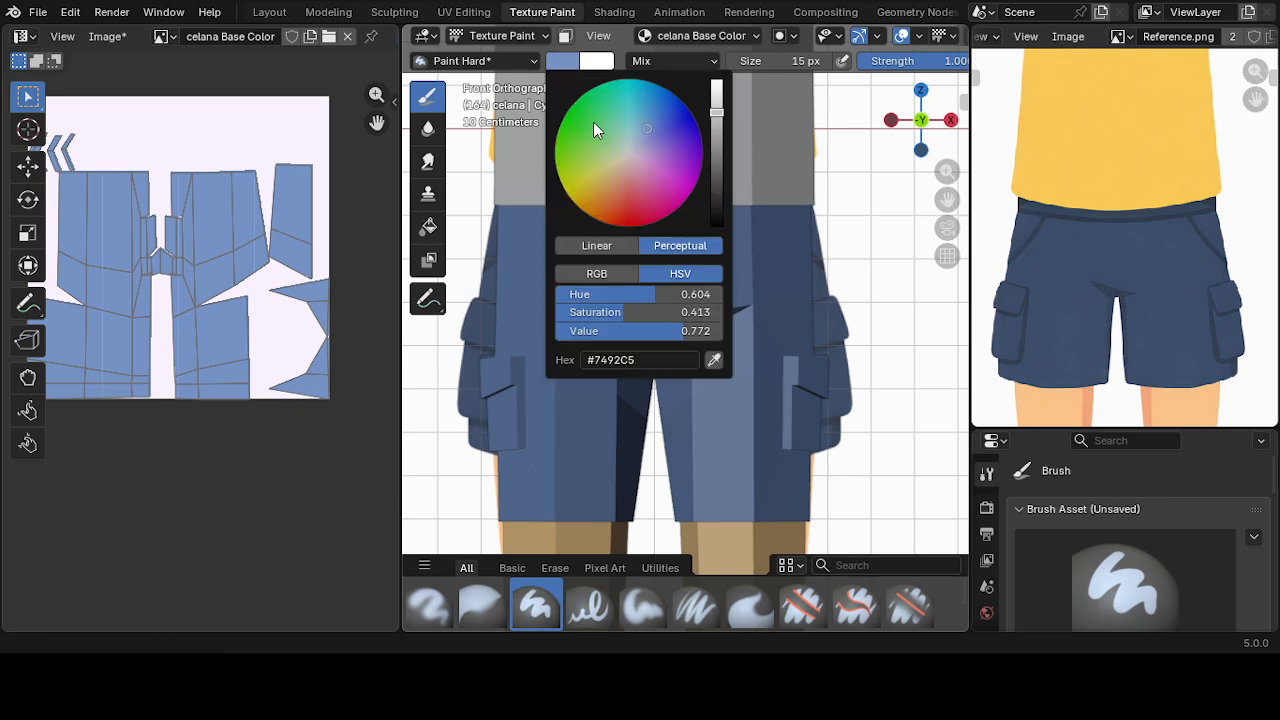
click(715, 361)
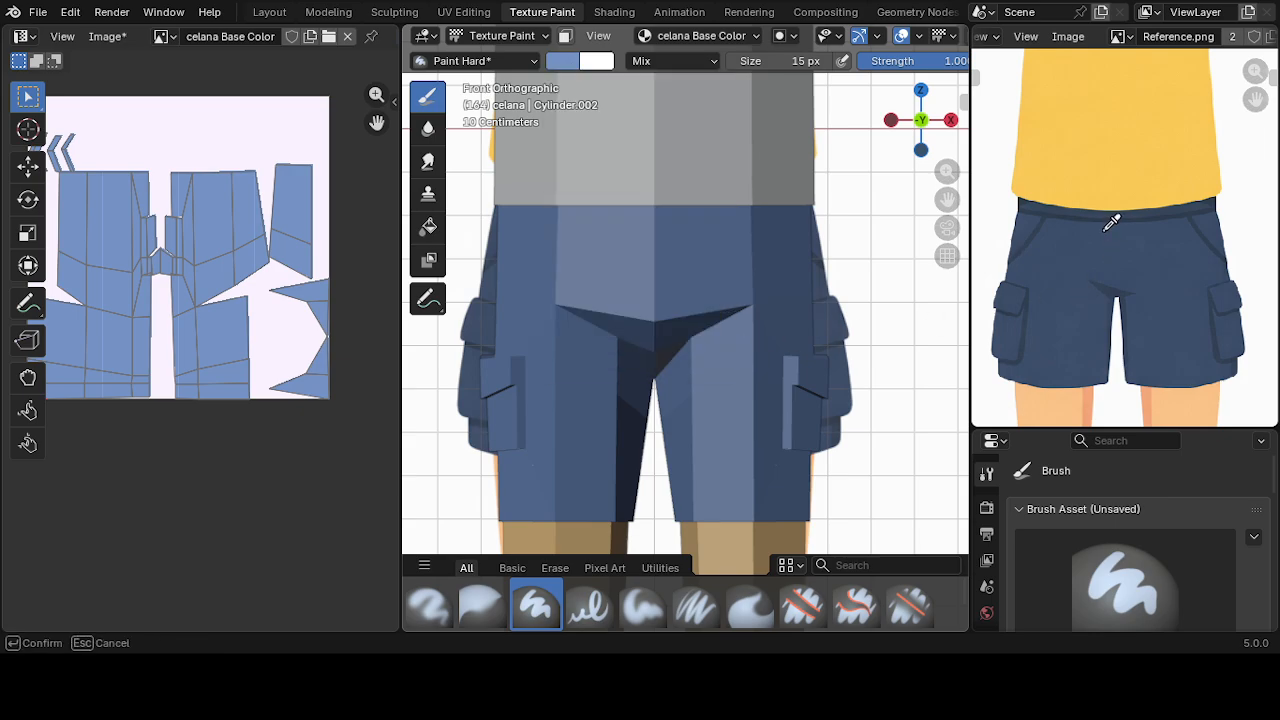
click(1108, 211)
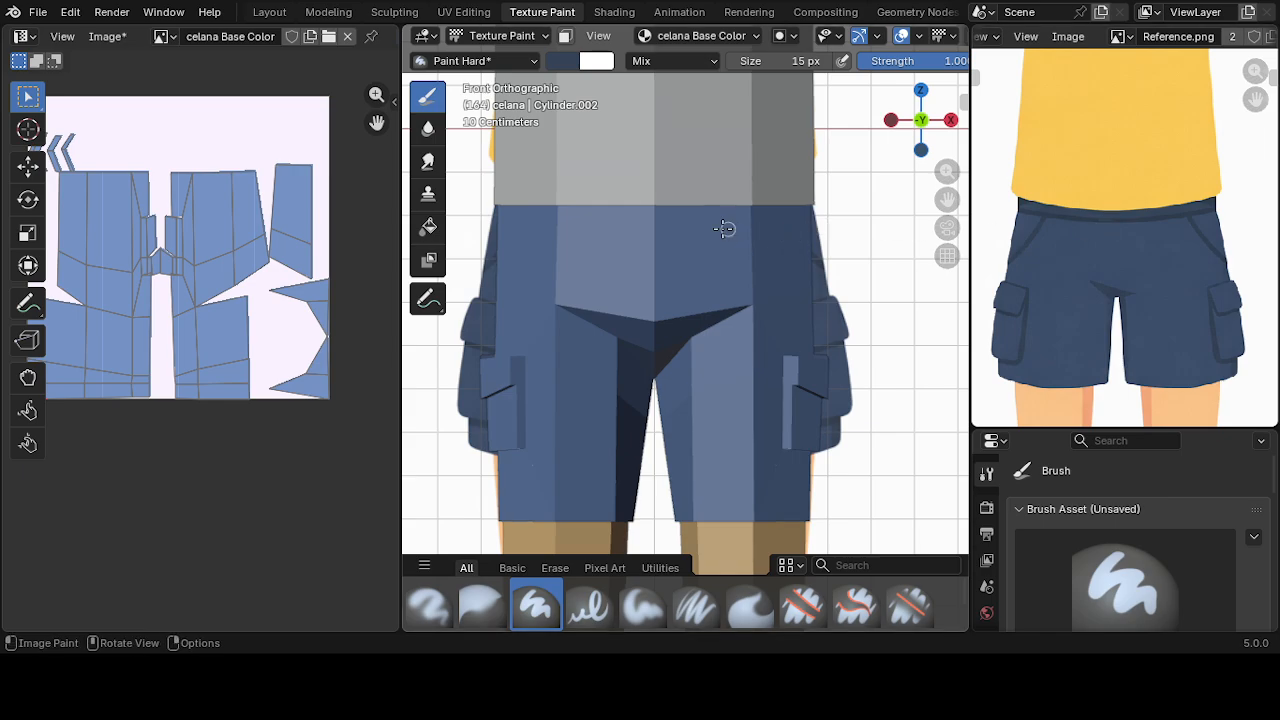
- Look over the brush's stroke settings and set its size to 12 px
scroll(840, 67, down, 8)
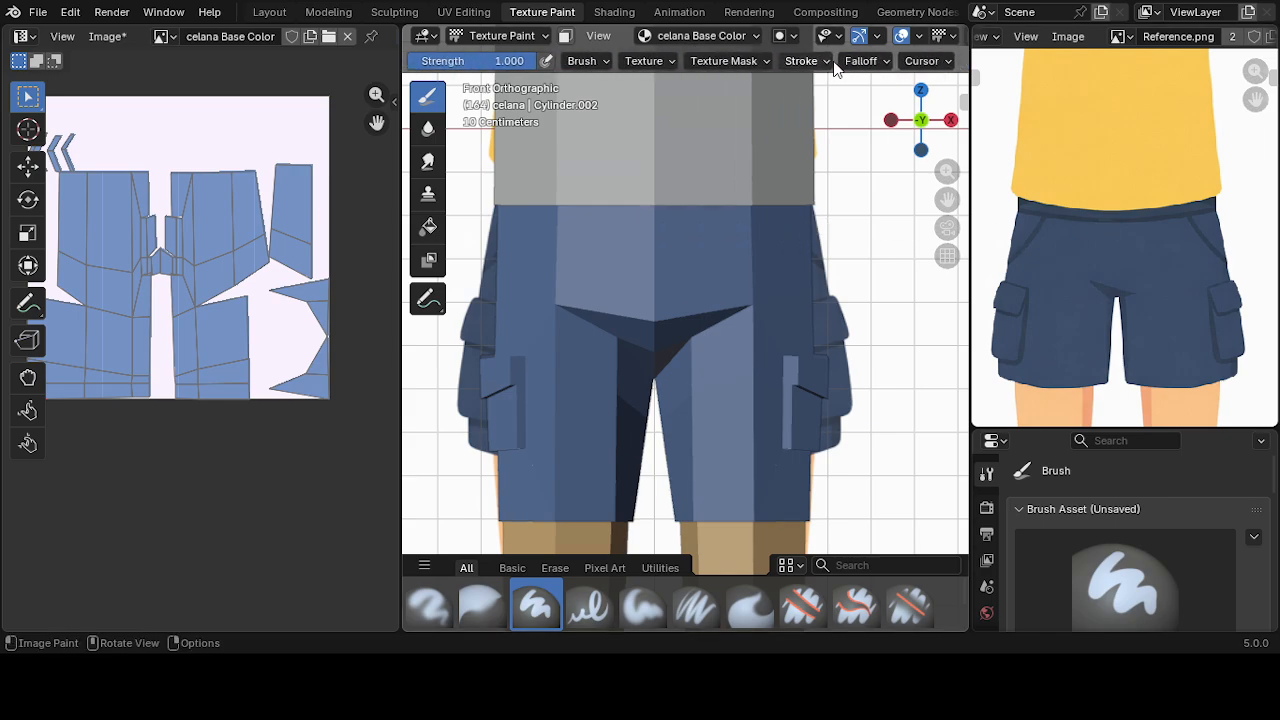
click(826, 63)
click(826, 63)
scroll(636, 62, left, 3)
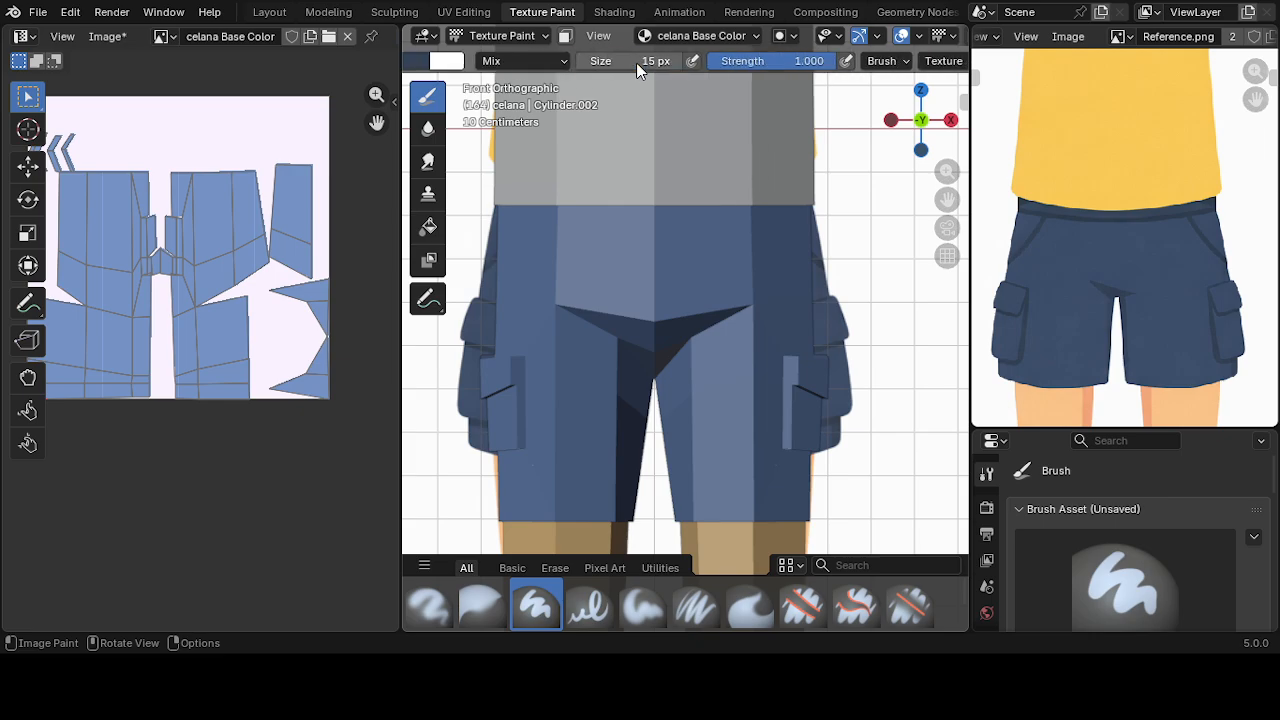
click(636, 62)
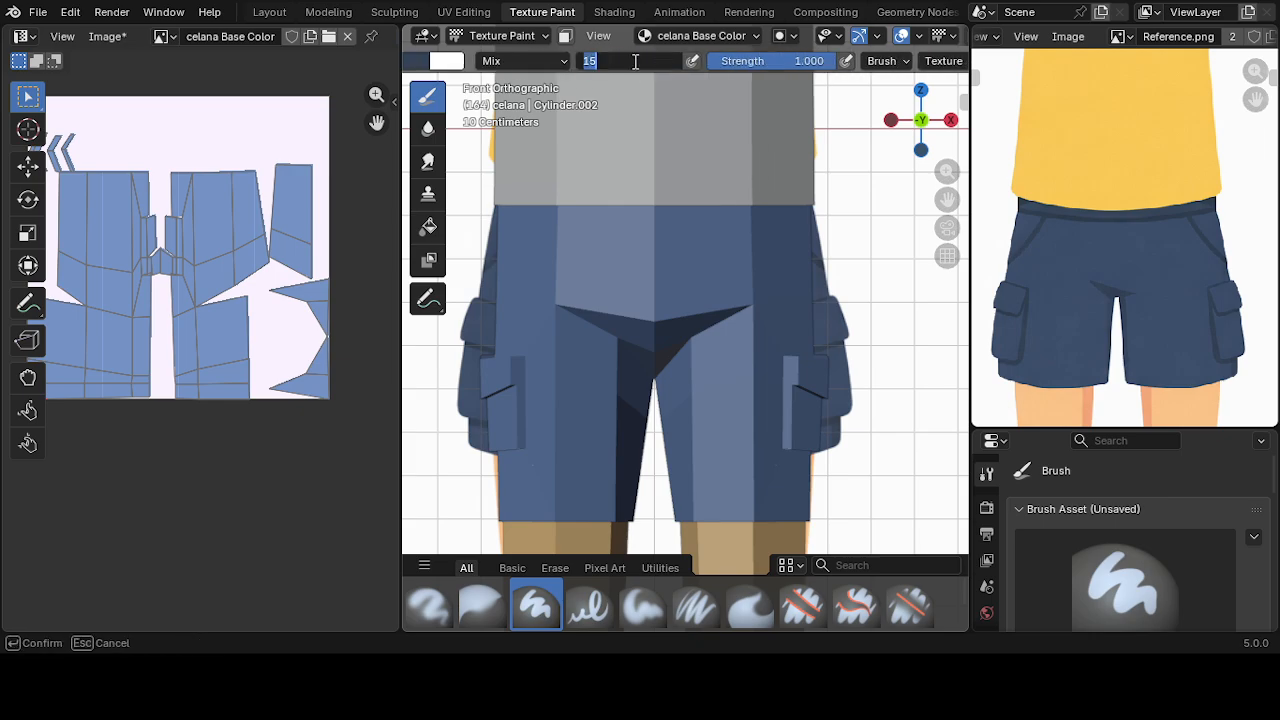
key(Return)
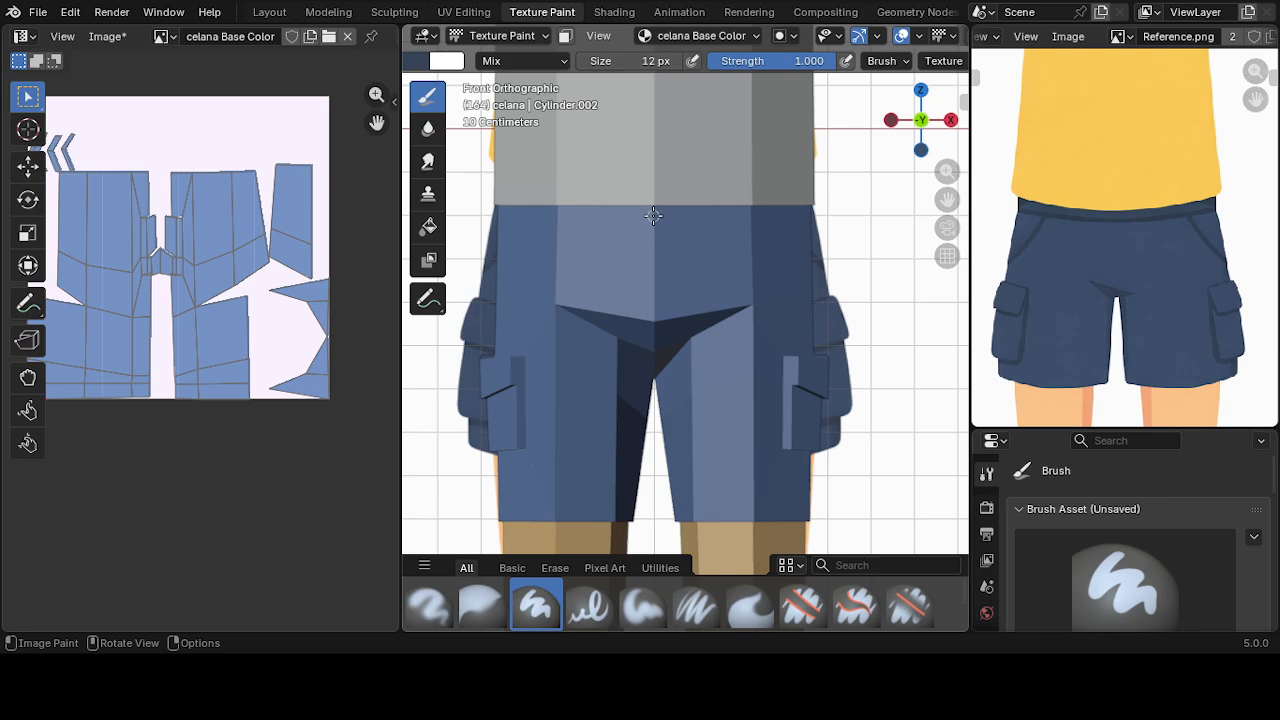
- Enlarge the properties area and display the shorts' Mirror modifier settings
scroll(875, 68, right, 5)
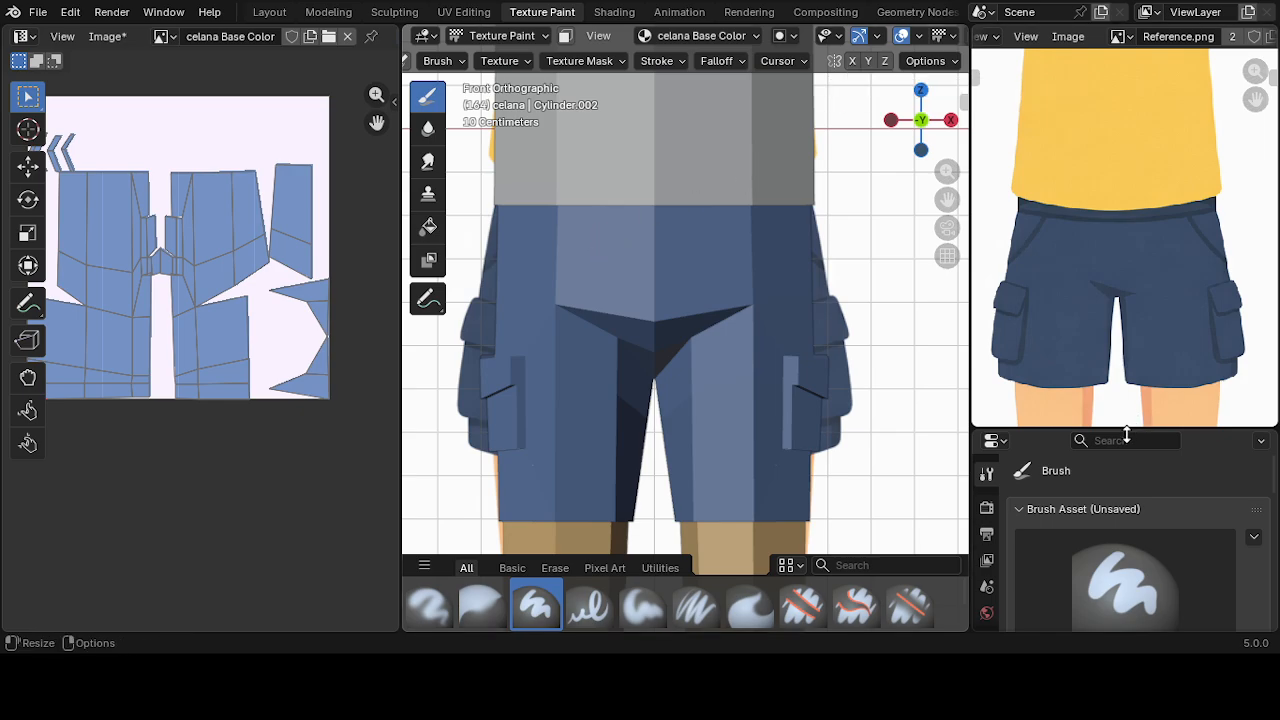
drag(1058, 431, 1070, 266)
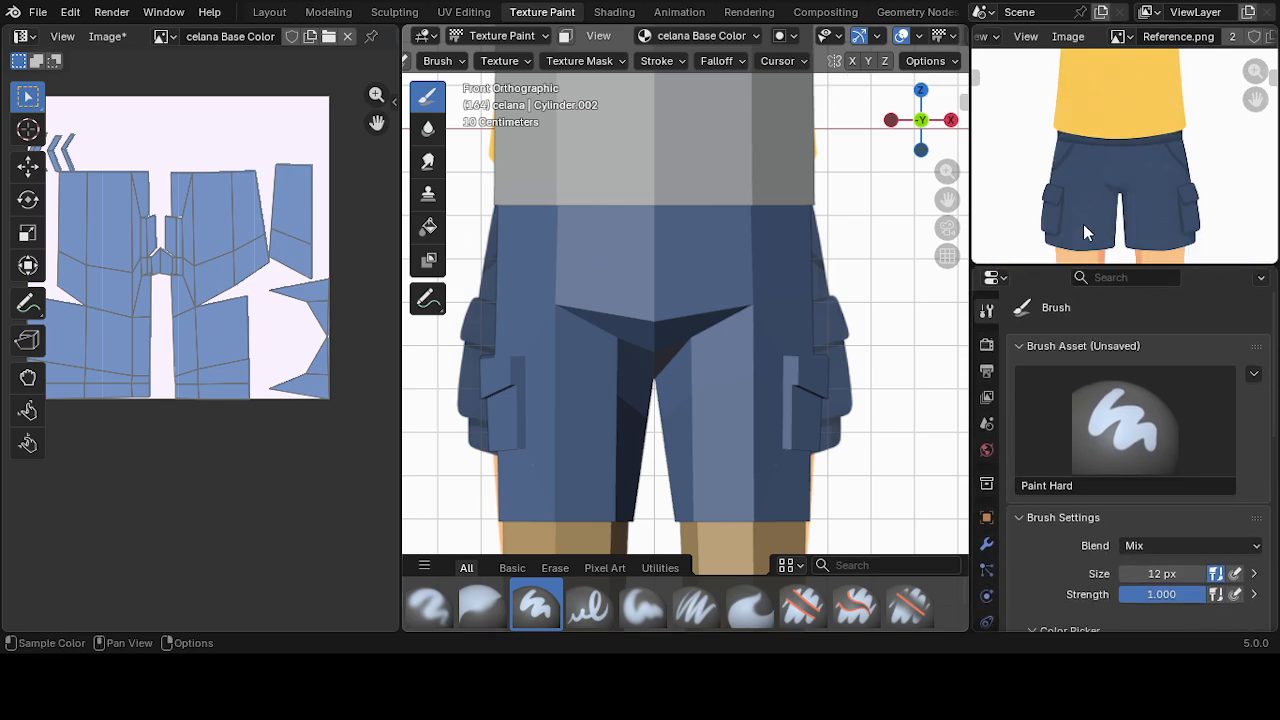
scroll(1083, 224, down, 2)
click(986, 543)
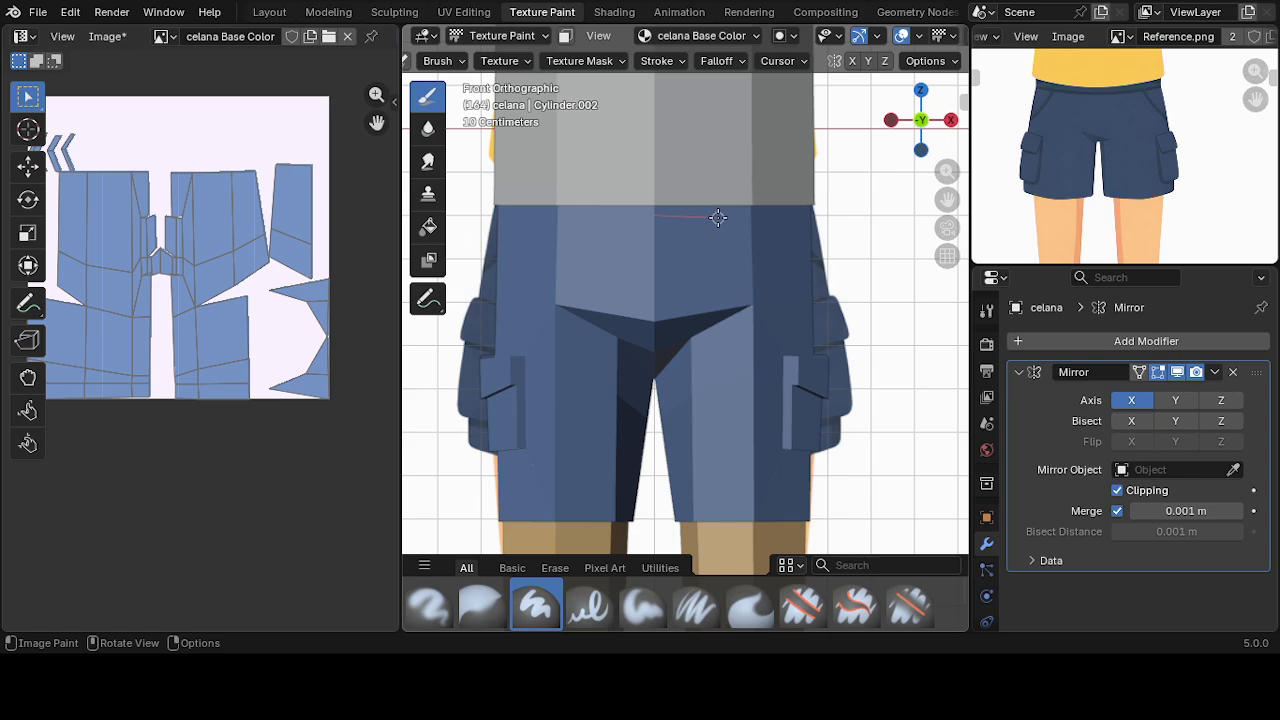
- Paint a dark waistband line across the front of the shorts and a curved front pocket seam below it
drag(718, 217, 883, 217)
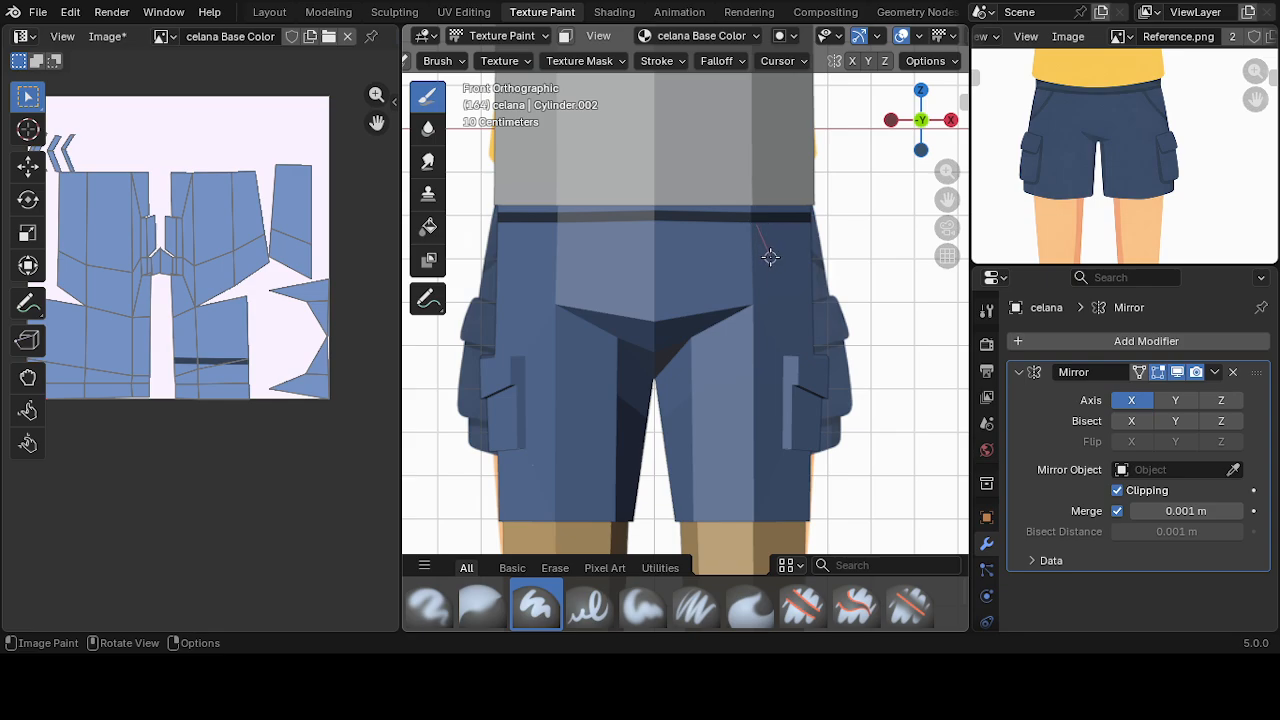
mouse_move(785, 284)
mouse_down()
mouse_move(792, 298)
mouse_move(880, 314)
mouse_up()
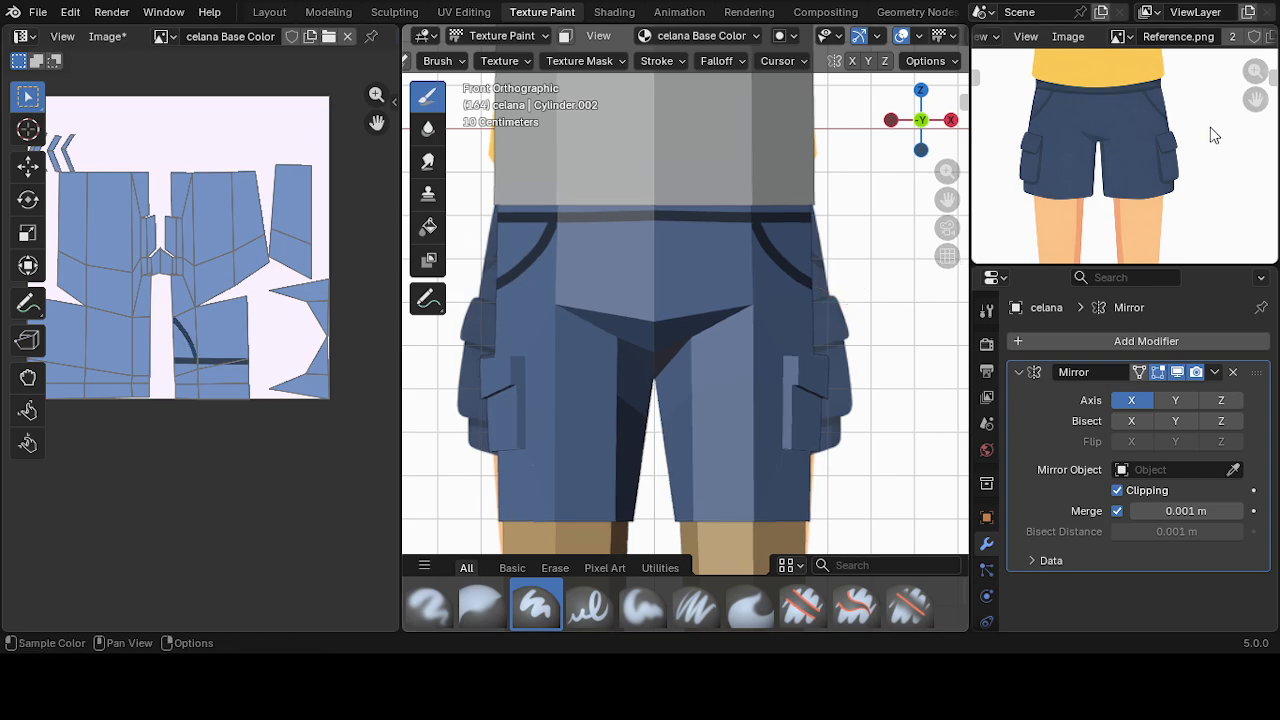
- Frame the cargo pocket in the reference and on the model, and paint a dark line down its front edge
scroll(1135, 161, up, 2)
scroll(1188, 165, up, 2)
shift+middle_drag(1195, 162, 1066, 160)
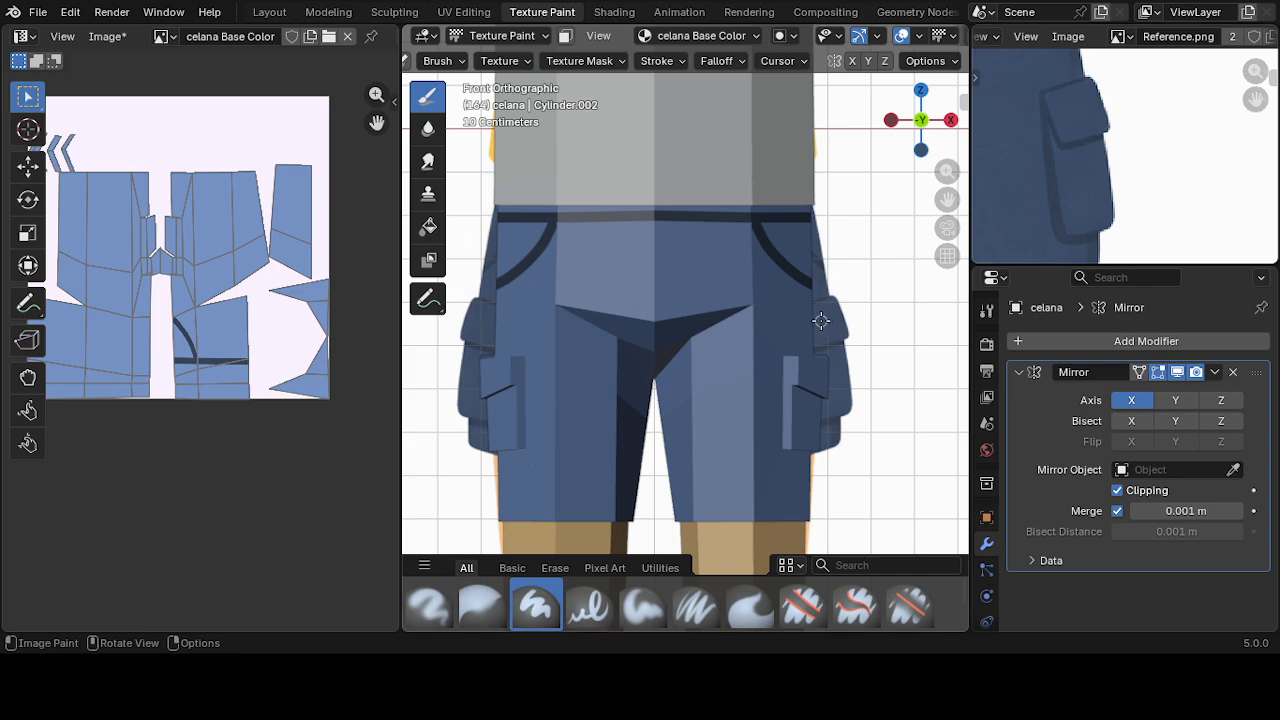
scroll(785, 353, up, 4)
shift+middle_drag(808, 343, 608, 229)
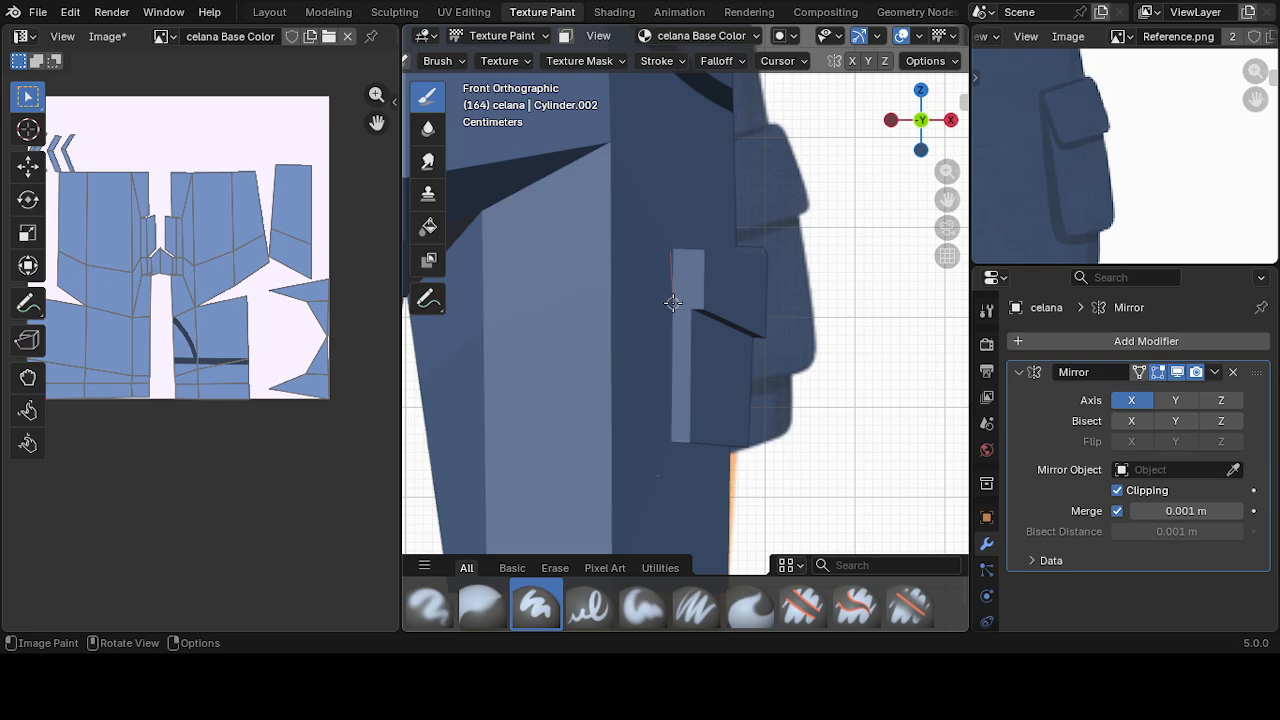
drag(673, 316, 672, 507)
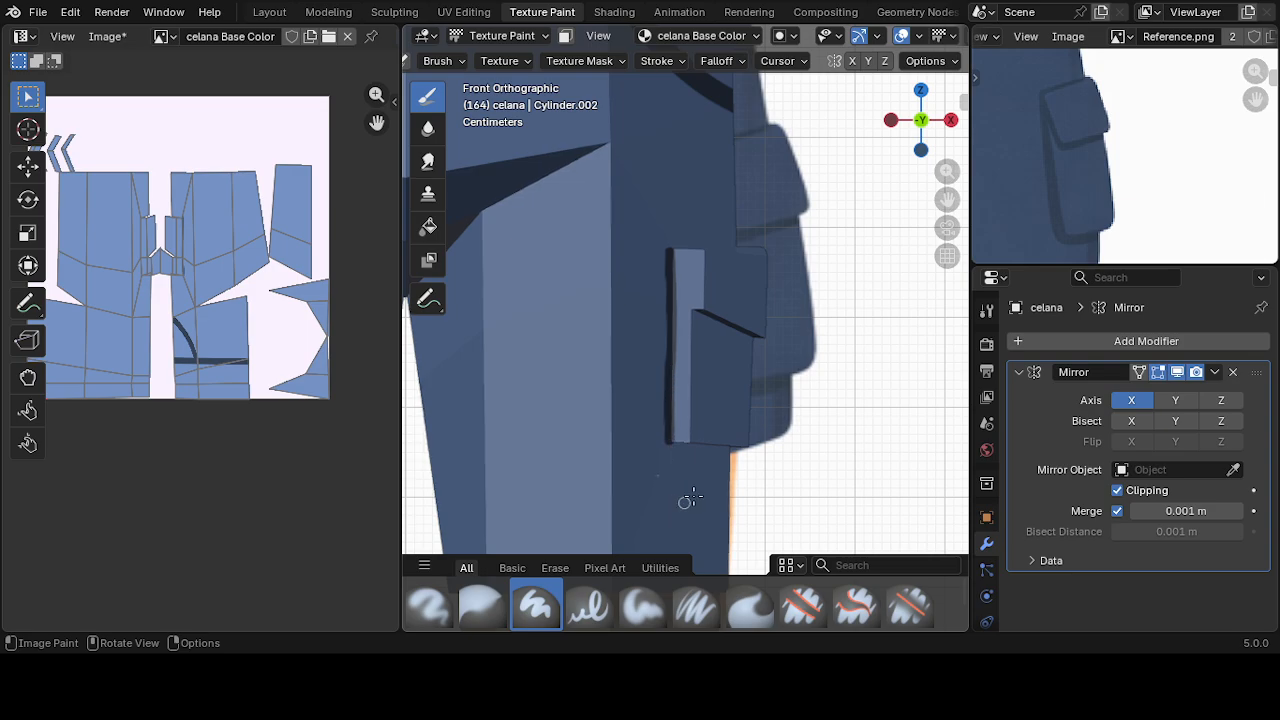
- Paint the dark seam along the cargo pocket's top edge where it meets the shorts, from front to back
middle_drag(794, 381, 745, 305)
middle_drag(597, 298, 643, 314)
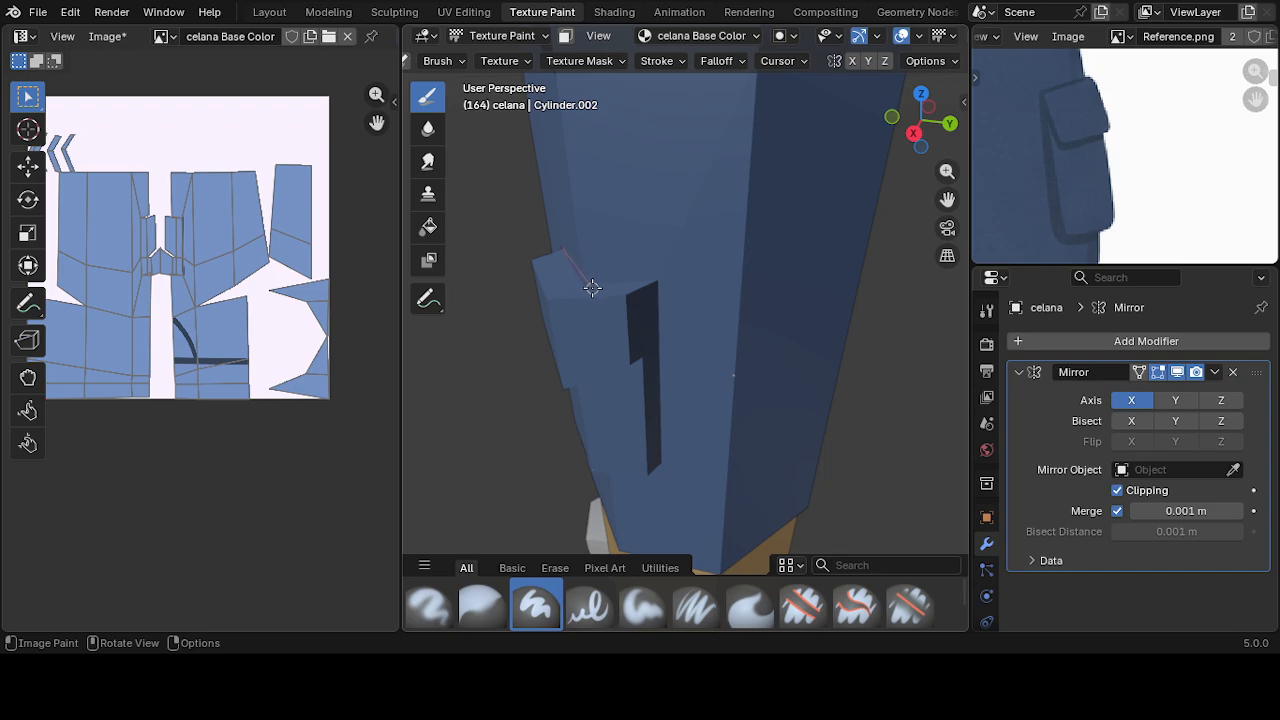
mouse_move(592, 287)
mouse_down()
mouse_move(621, 324)
mouse_move(623, 313)
mouse_up()
mouse_move(623, 313)
middle_down()
mouse_move(720, 220)
mouse_move(707, 237)
mouse_move(735, 266)
middle_up()
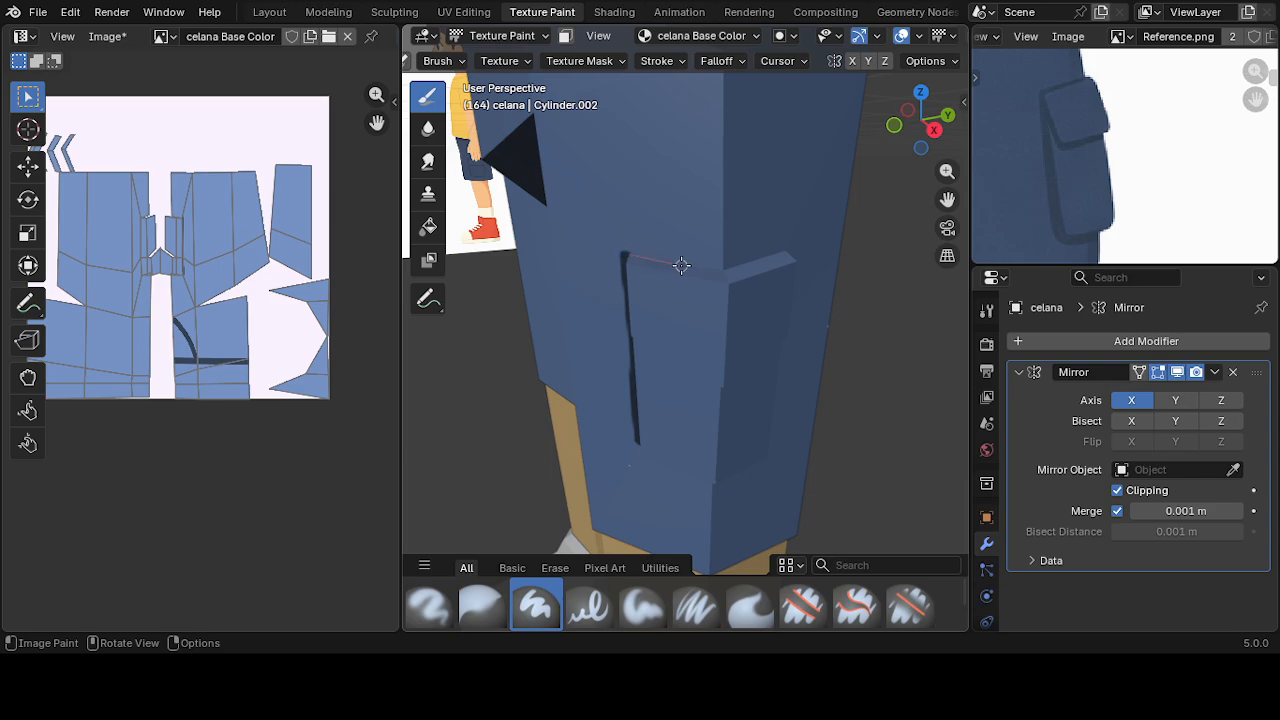
drag(698, 267, 789, 278)
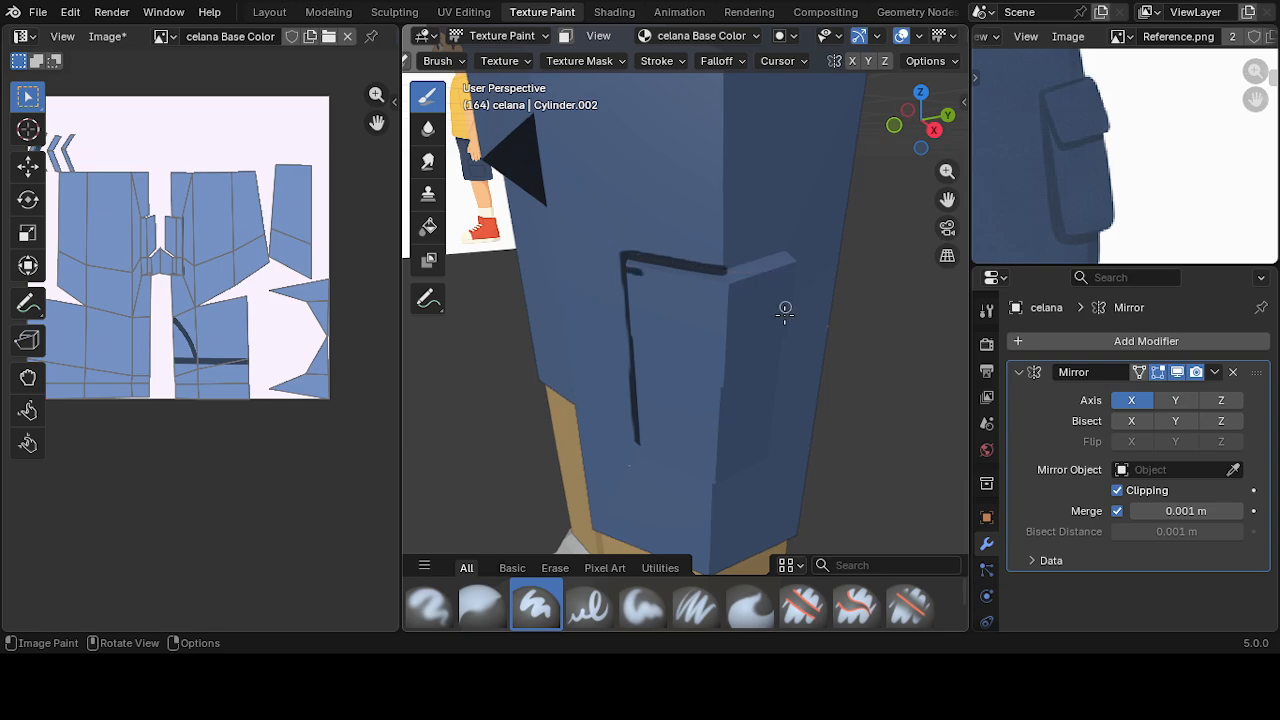
mouse_move(786, 306)
middle_down()
mouse_move(734, 306)
mouse_move(683, 340)
mouse_move(606, 215)
middle_up()
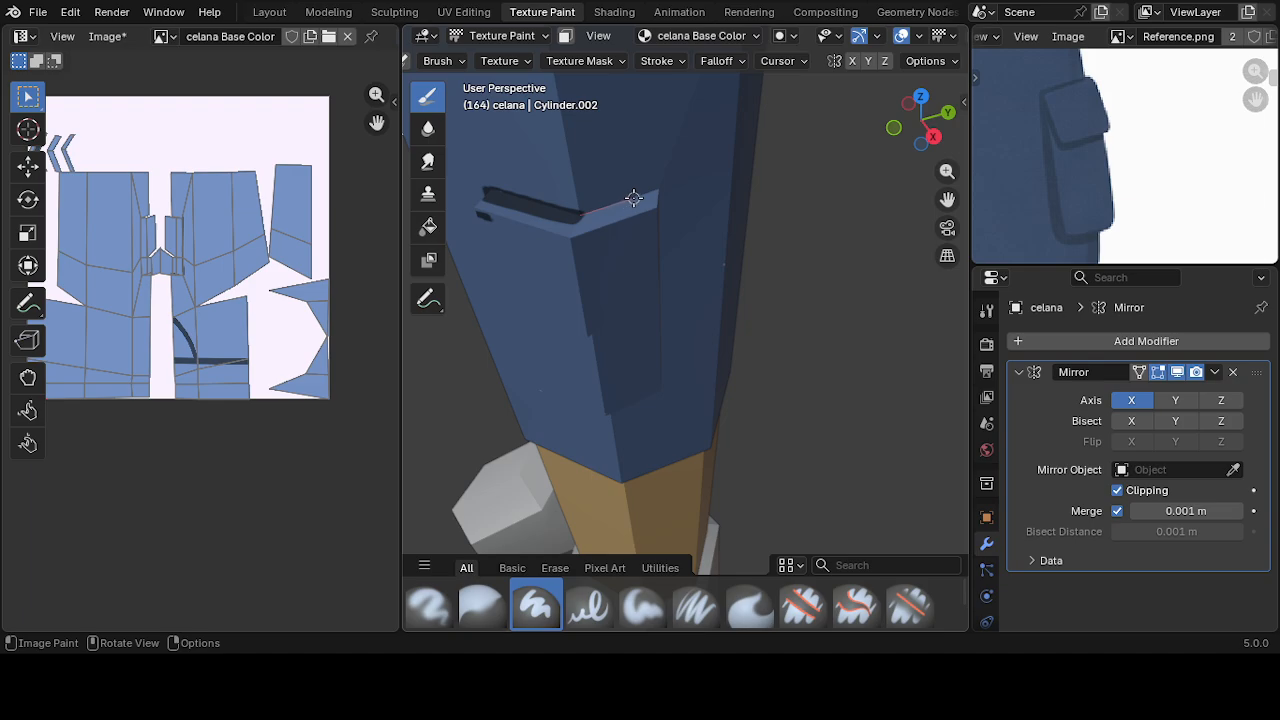
drag(634, 198, 722, 170)
- Continue the dark outline down the cargo pocket's rear edge and along its bottom edge
mouse_move(722, 170)
middle_down()
mouse_move(690, 200)
mouse_move(631, 216)
middle_up()
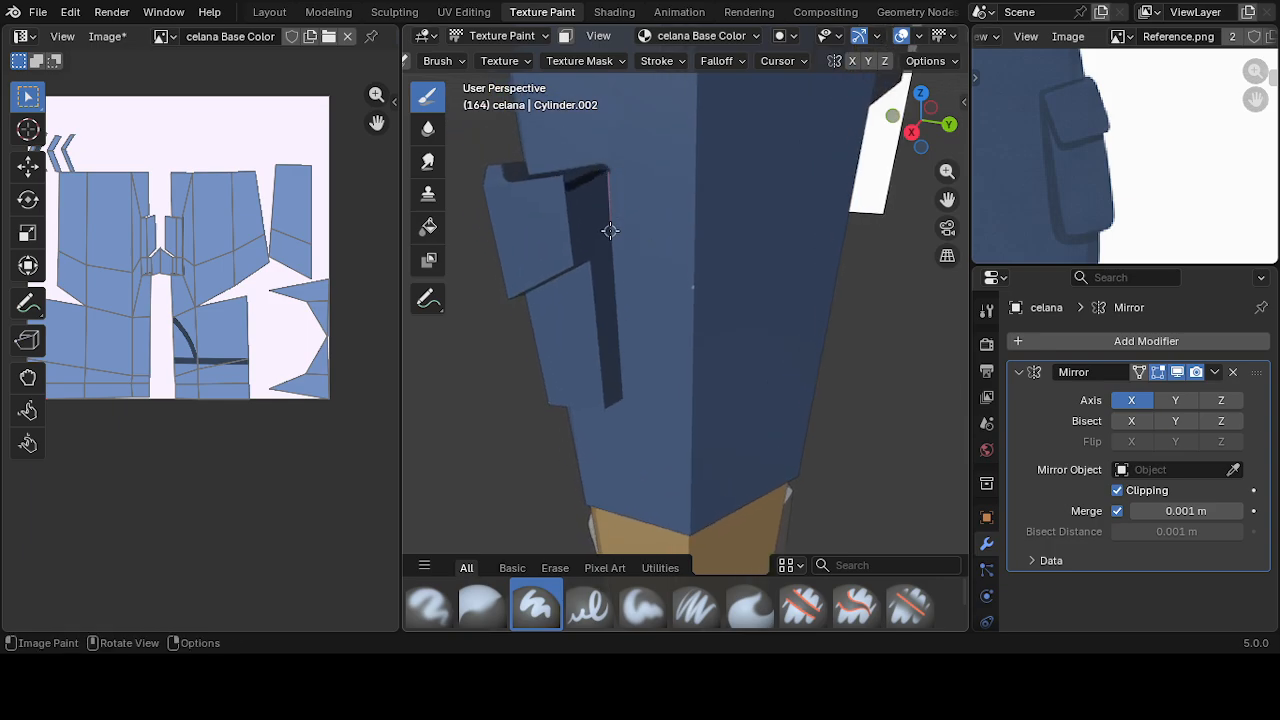
drag(610, 231, 622, 453)
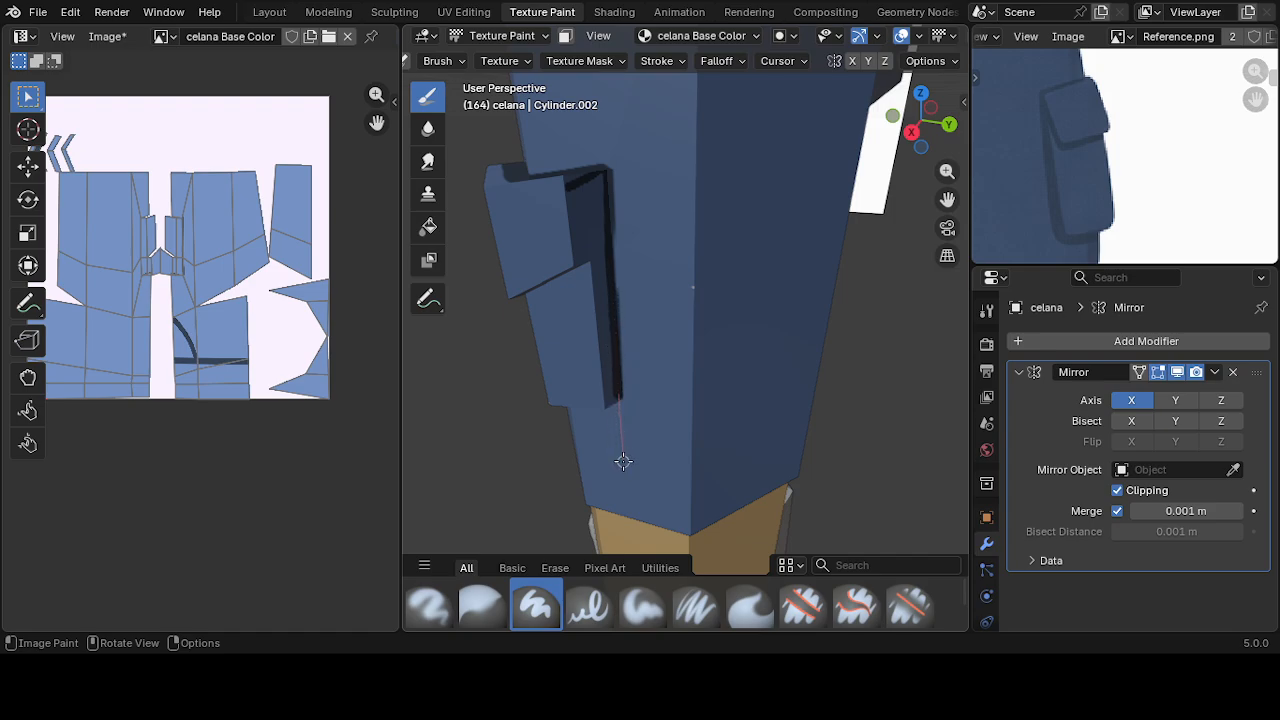
drag(623, 465, 624, 466)
mouse_move(624, 466)
middle_down()
mouse_move(691, 223)
mouse_move(663, 241)
mouse_move(651, 300)
mouse_move(719, 324)
middle_up()
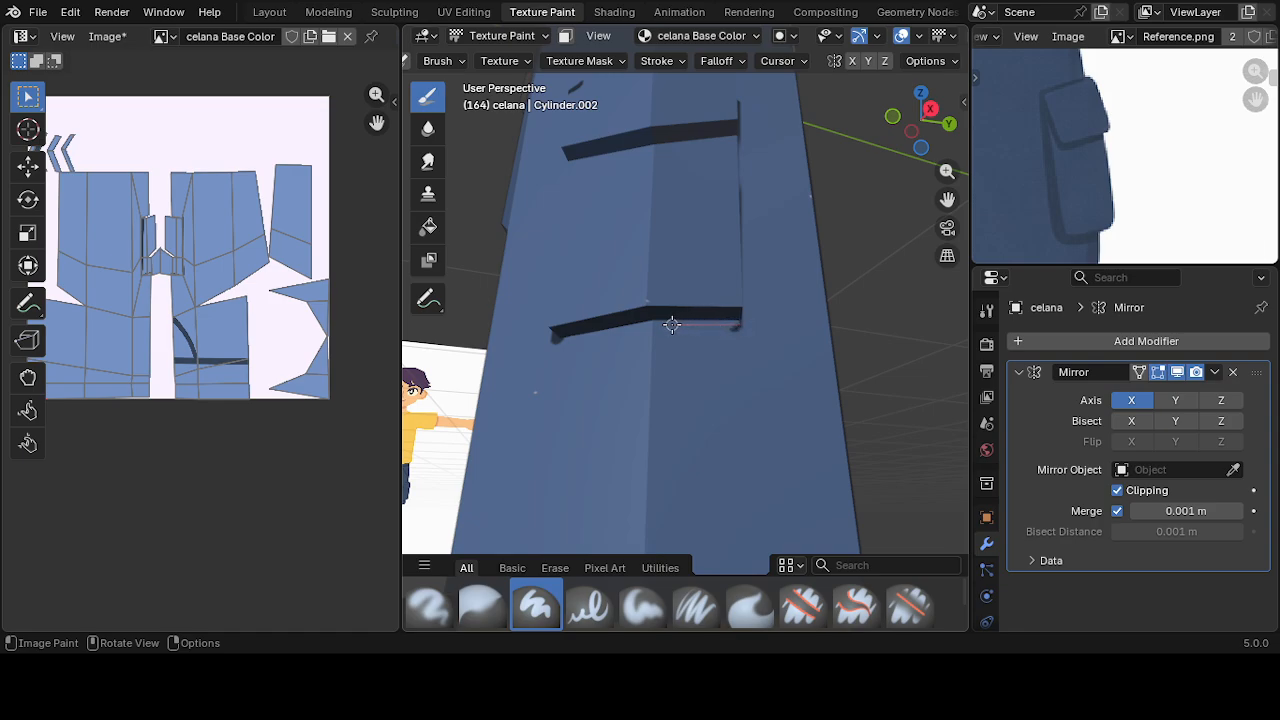
mouse_move(672, 324)
mouse_down()
mouse_move(575, 325)
mouse_move(491, 354)
mouse_up()
- Paint dark lines along the front, lower and rear edges of the cargo pocket's flap
mouse_move(670, 225)
middle_down()
mouse_move(751, 317)
mouse_move(764, 276)
middle_up()
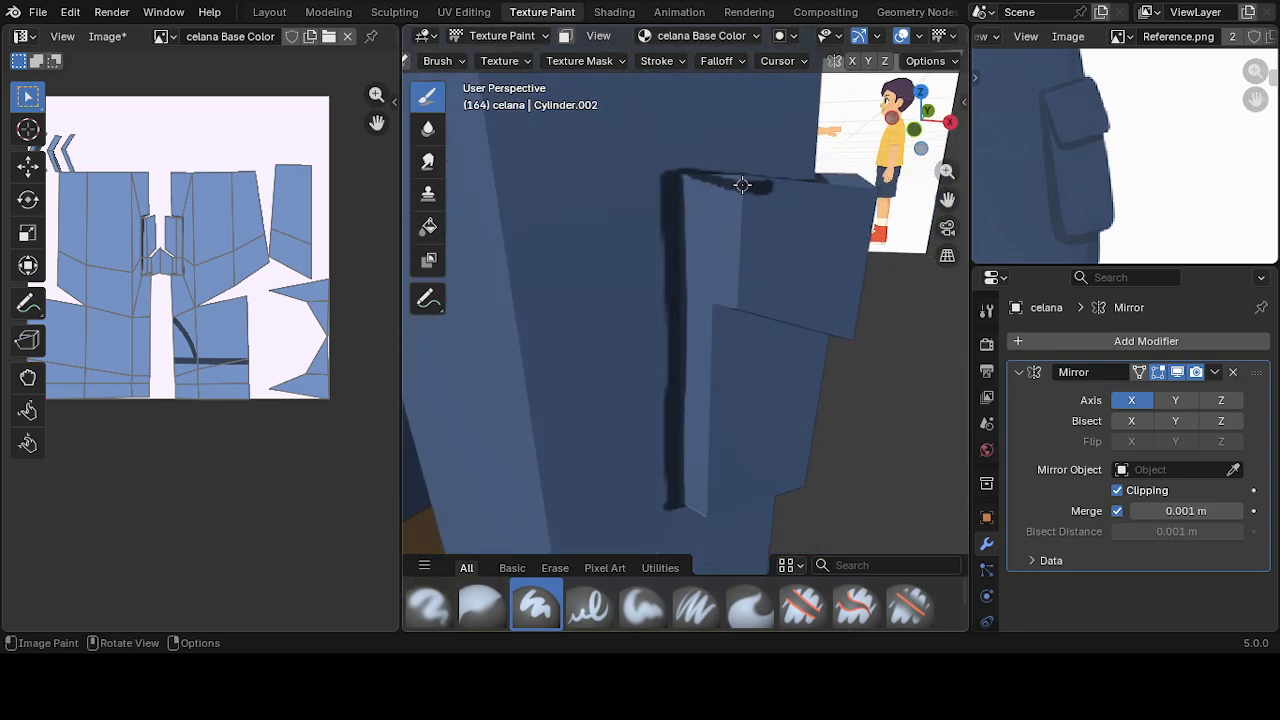
mouse_move(740, 235)
mouse_down()
mouse_move(732, 363)
mouse_move(749, 360)
mouse_up()
middle_drag(749, 360, 618, 208)
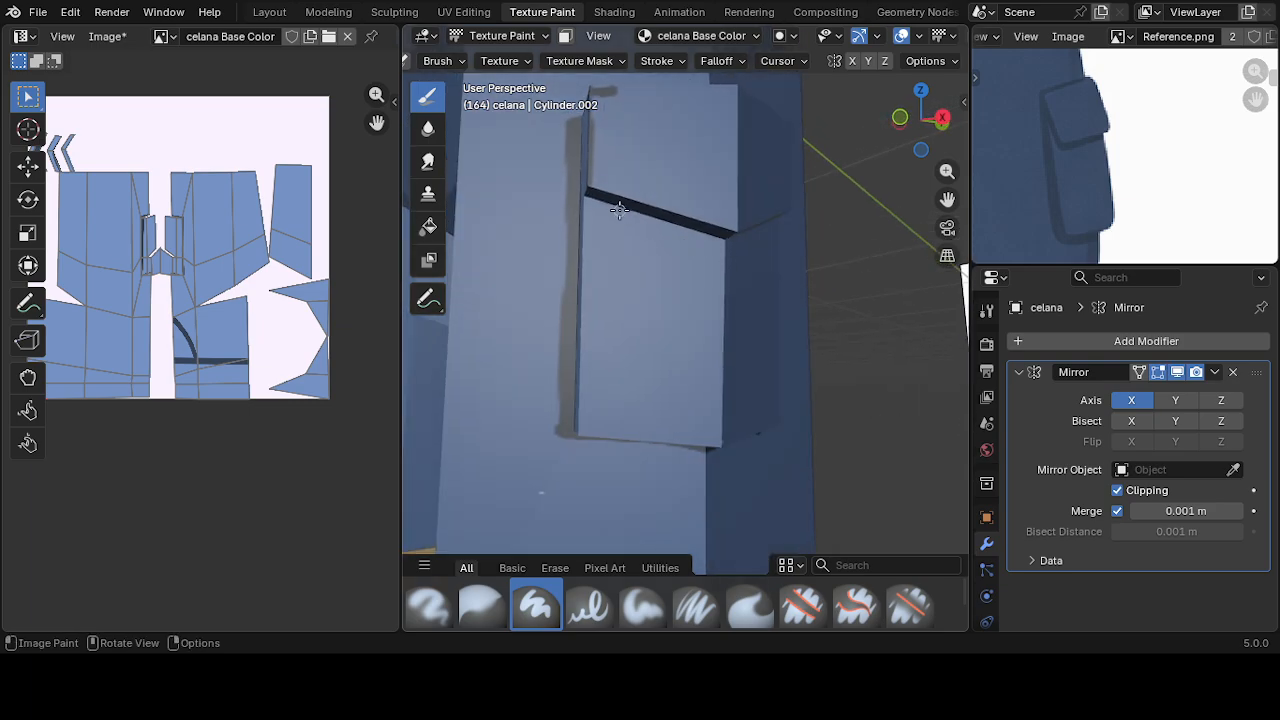
drag(587, 189, 797, 246)
mouse_move(797, 246)
middle_down()
mouse_move(678, 276)
mouse_move(612, 268)
mouse_move(625, 280)
mouse_move(665, 250)
mouse_move(659, 234)
middle_up()
drag(671, 190, 866, 128)
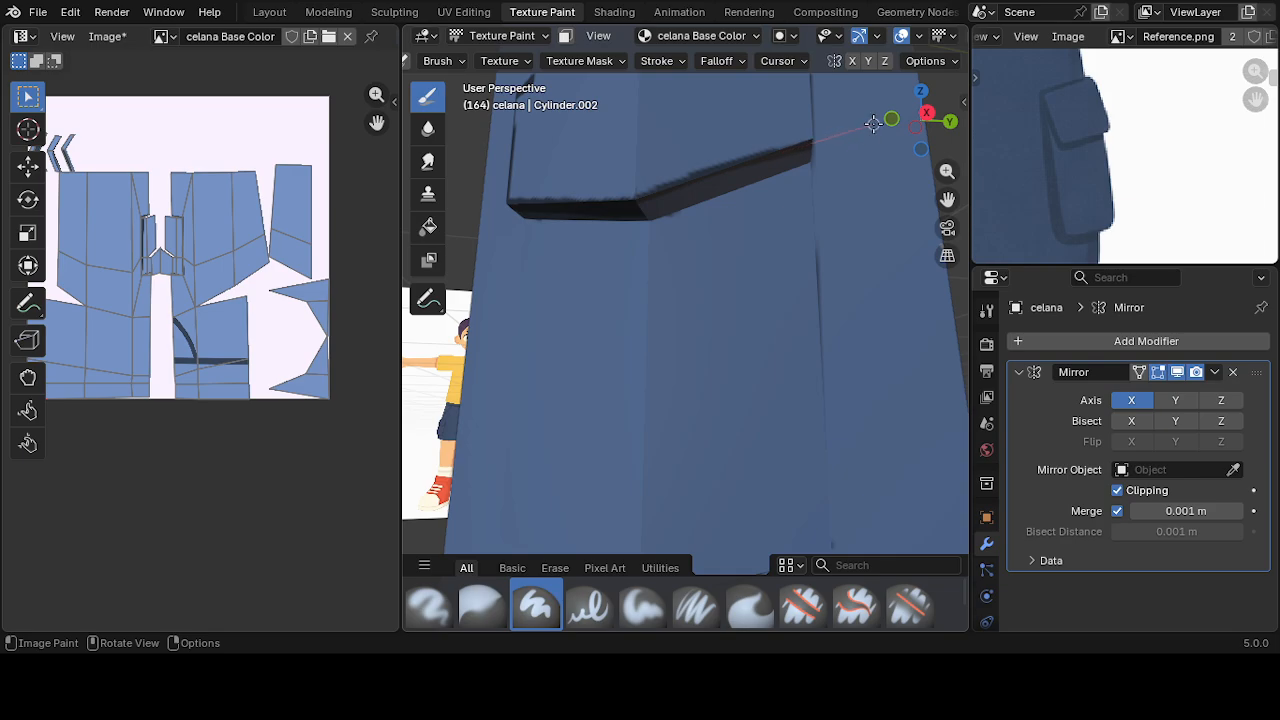
mouse_move(874, 124)
middle_down()
mouse_move(777, 291)
mouse_move(744, 260)
mouse_move(780, 249)
mouse_move(741, 239)
middle_up()
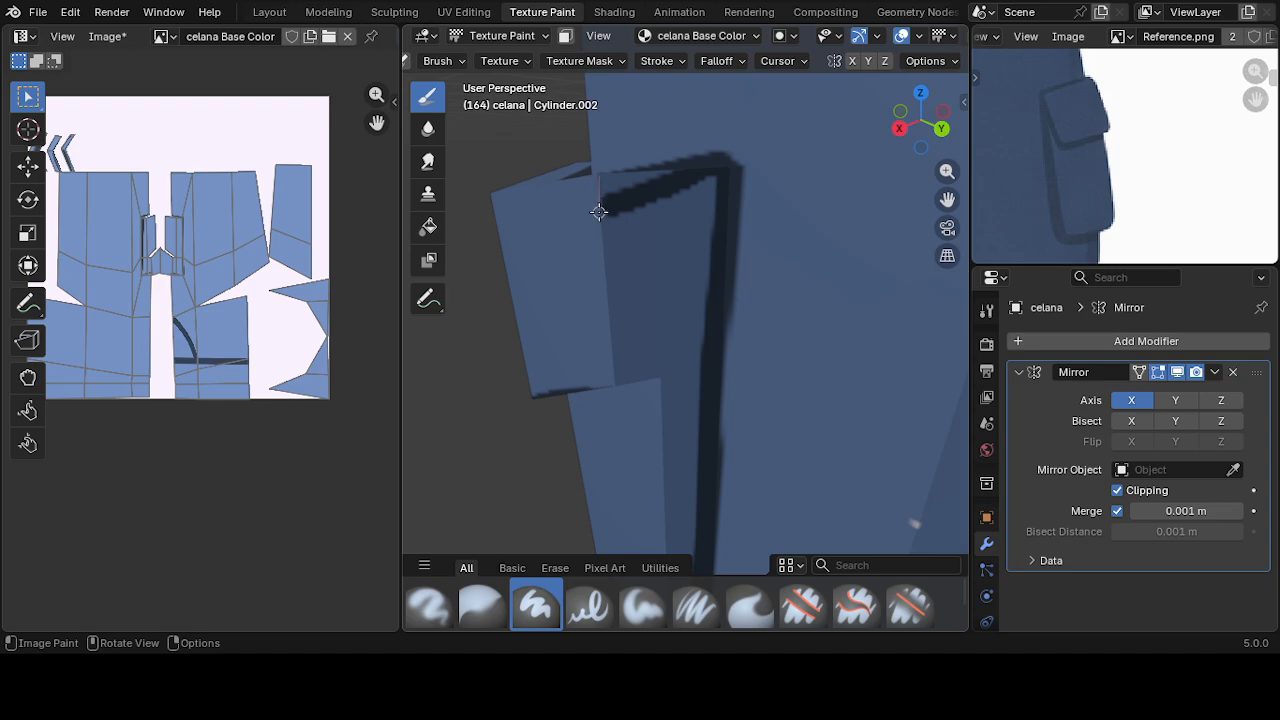
drag(598, 212, 614, 441)
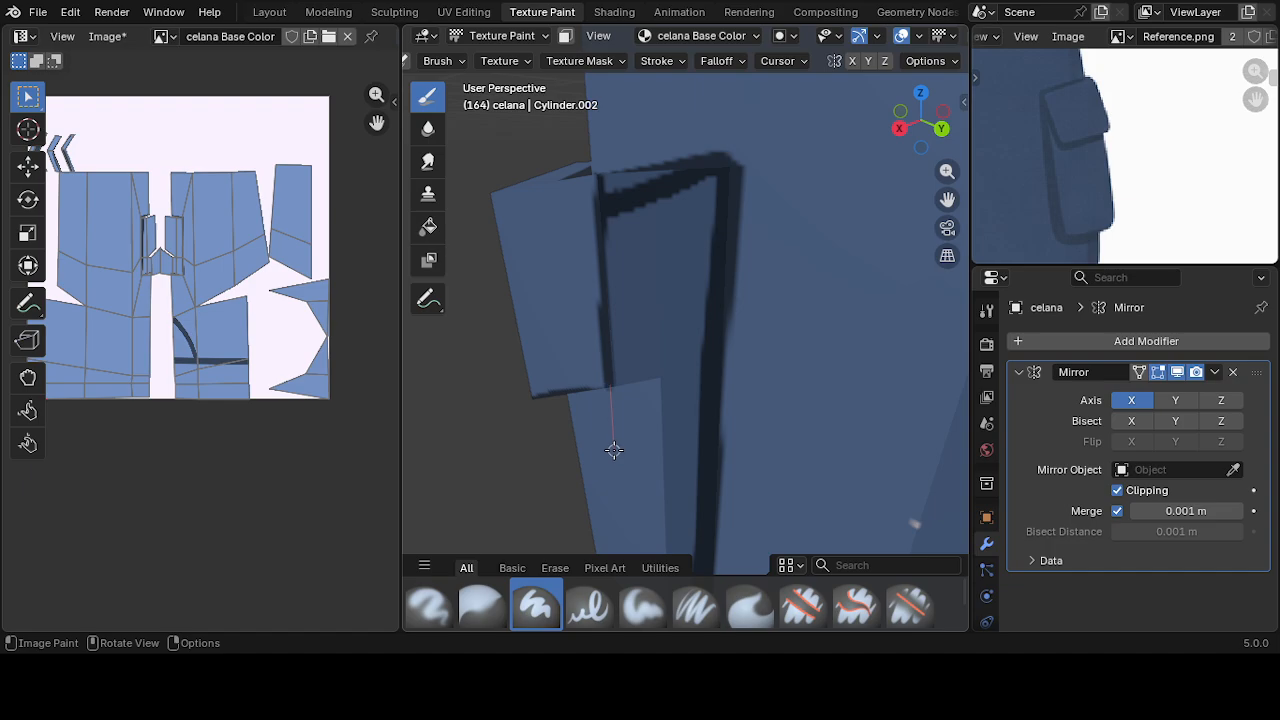
- Try to paint out the jagged dark mark at the top of the pocket flap's rear side face
mouse_move(616, 447)
middle_down()
mouse_move(663, 257)
mouse_move(689, 332)
mouse_move(731, 339)
mouse_move(740, 266)
middle_up()
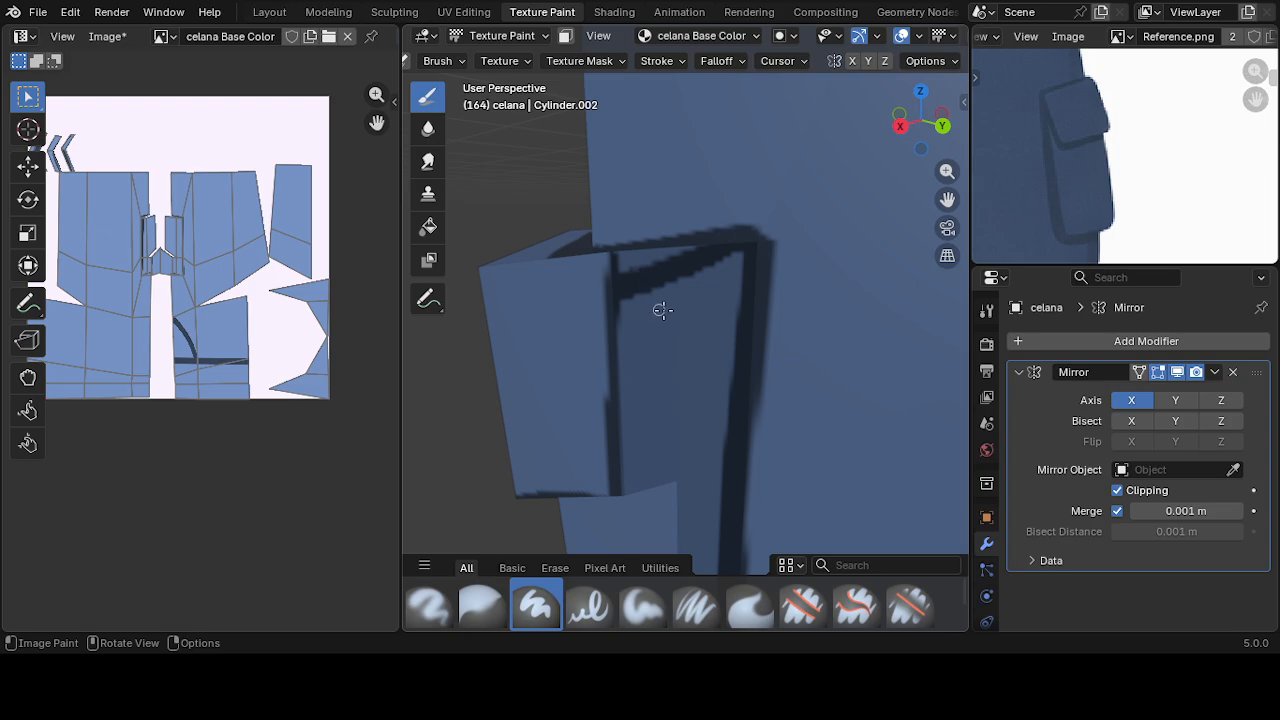
scroll(480, 51, left, 5)
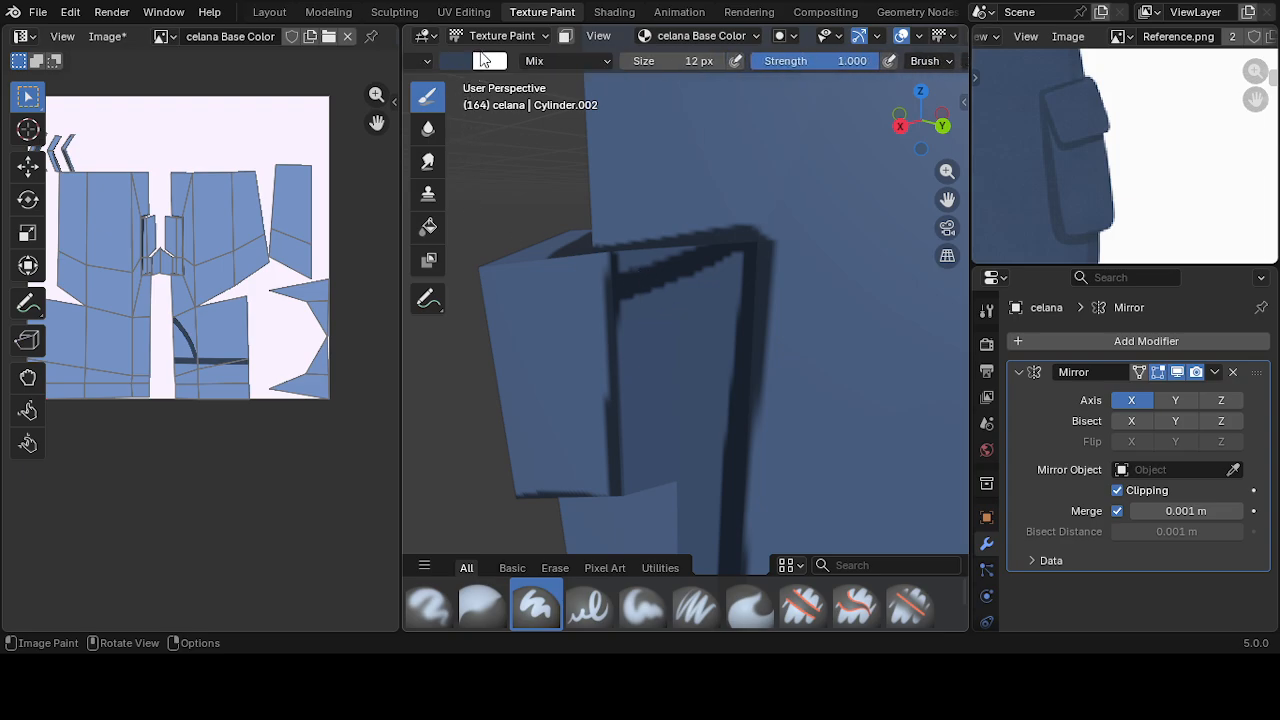
click(489, 62)
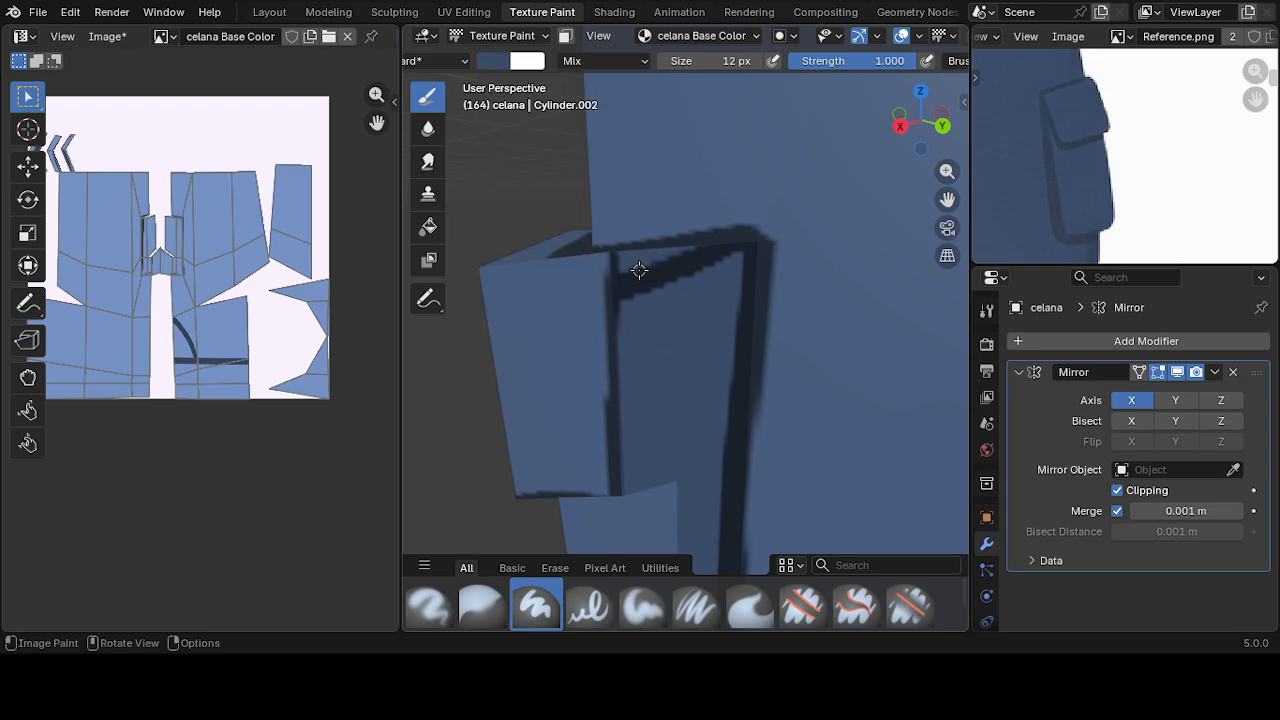
drag(647, 288, 645, 271)
mouse_move(660, 314)
mouse_down()
mouse_move(677, 357)
mouse_move(679, 338)
mouse_up()
- Sample the blue of the flap's rear side face and brush over the jagged dark mark again
mouse_move(497, 62)
click(497, 62)
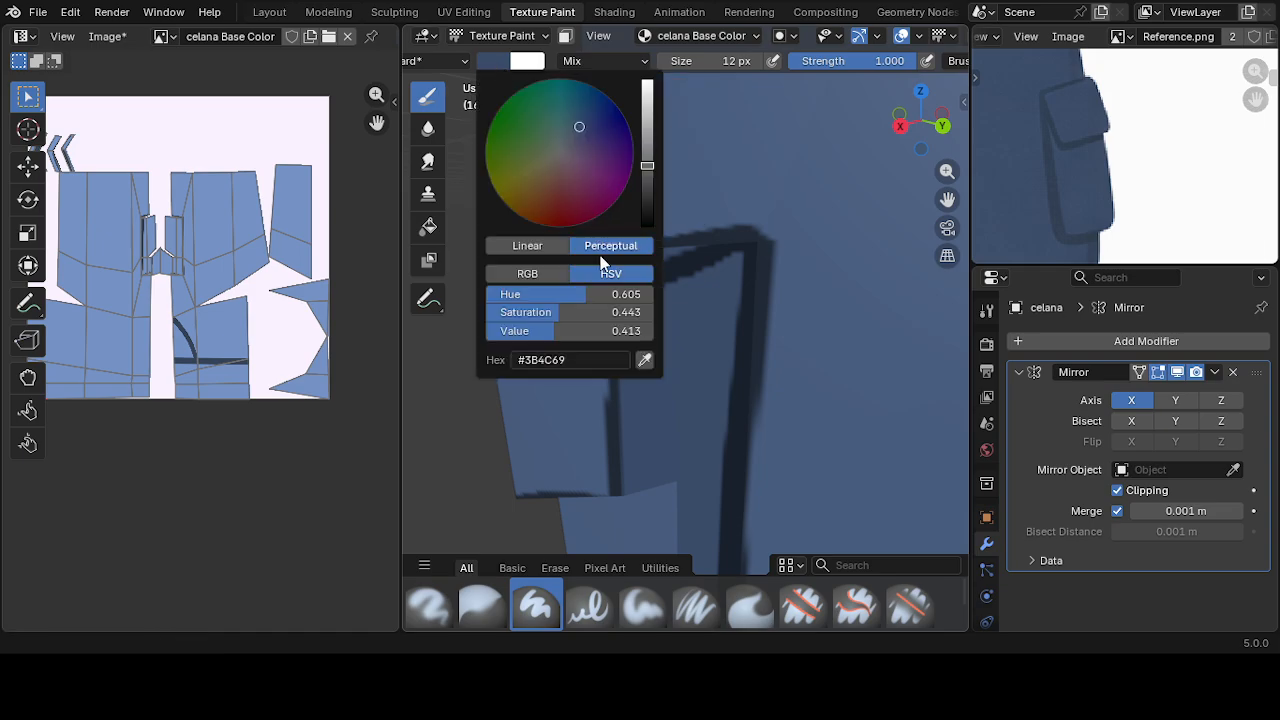
click(644, 362)
click(710, 295)
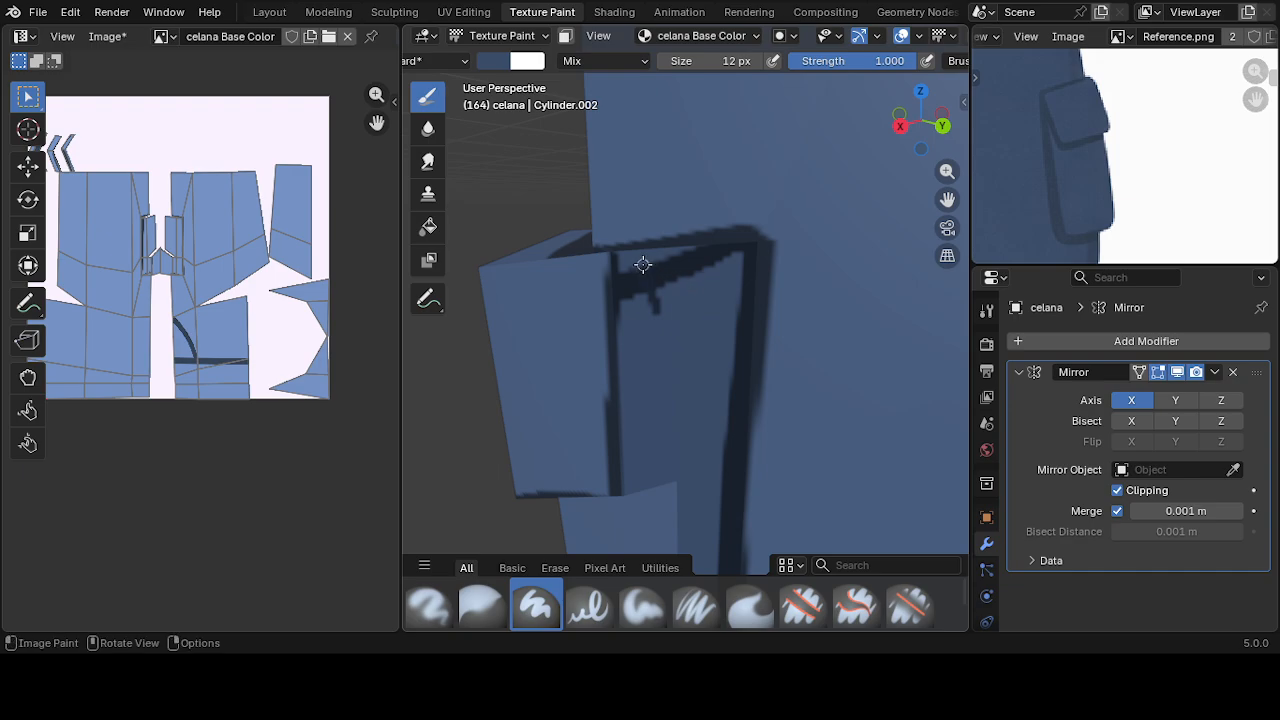
drag(646, 303, 669, 350)
- Sample the flap's rear side blue and the dark mark's colour, ending with the side face's blue as the brush colour
click(527, 61)
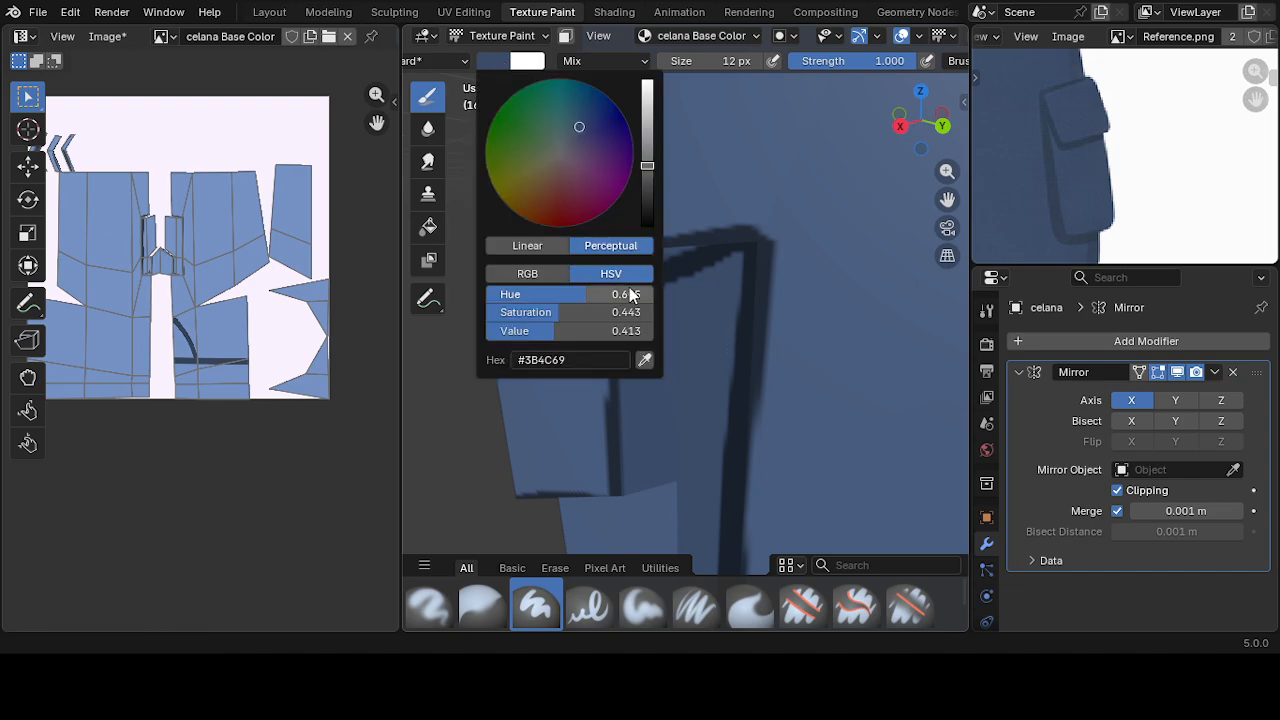
click(645, 362)
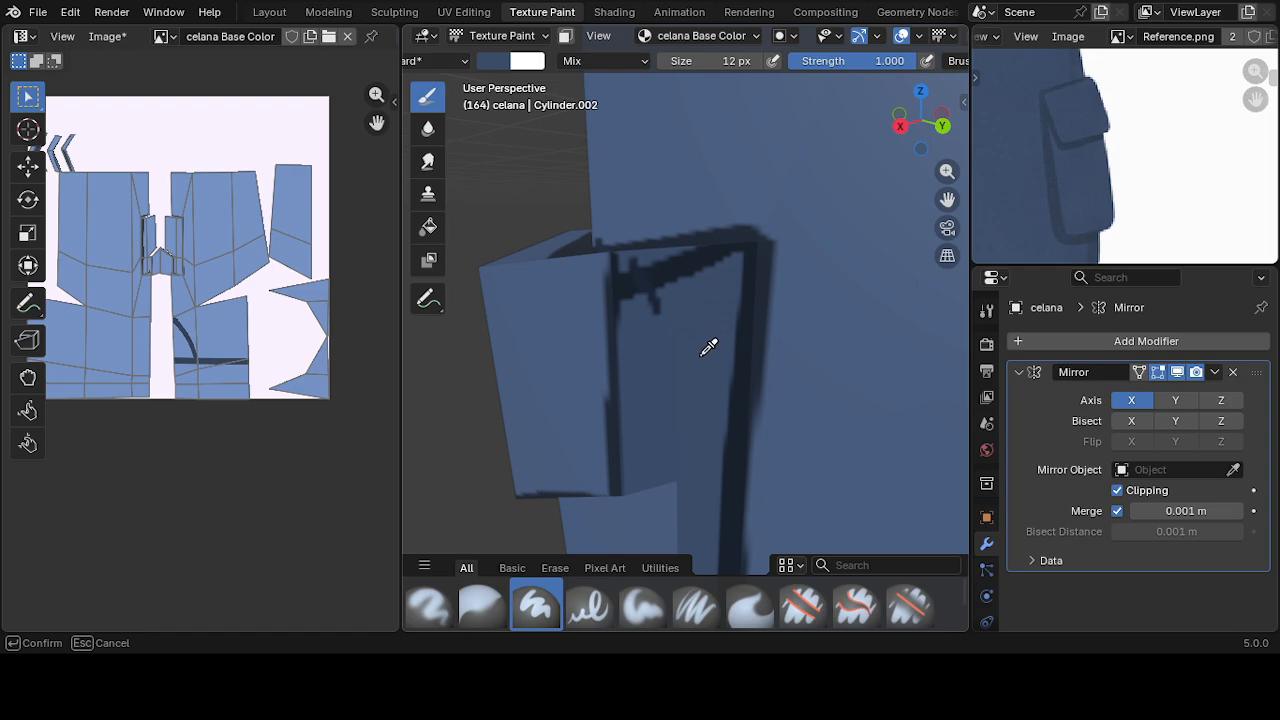
click(701, 355)
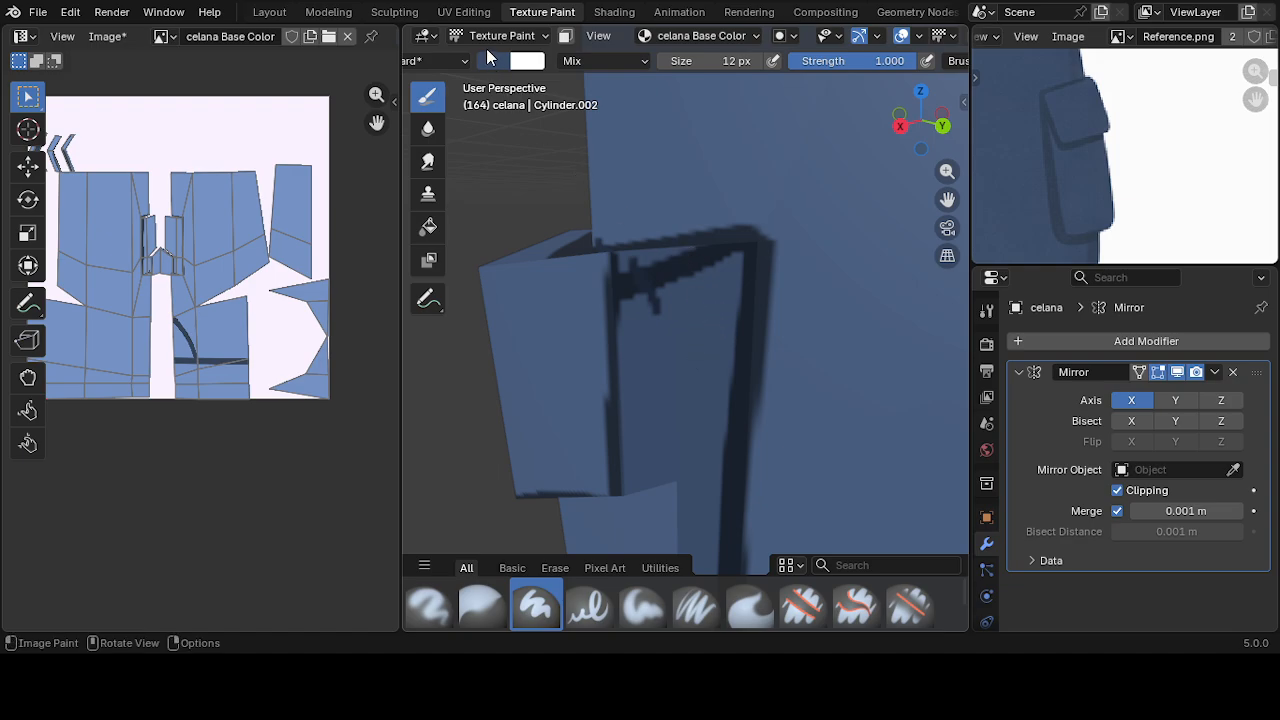
click(498, 62)
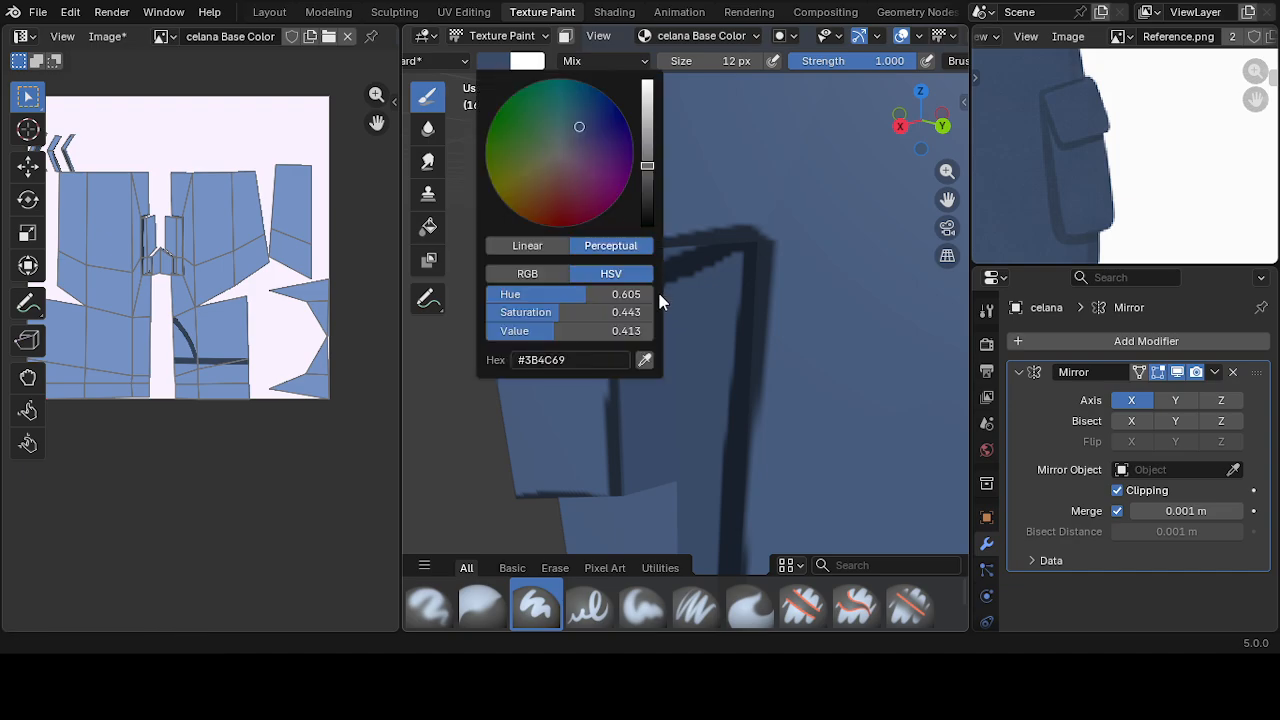
click(645, 362)
click(678, 270)
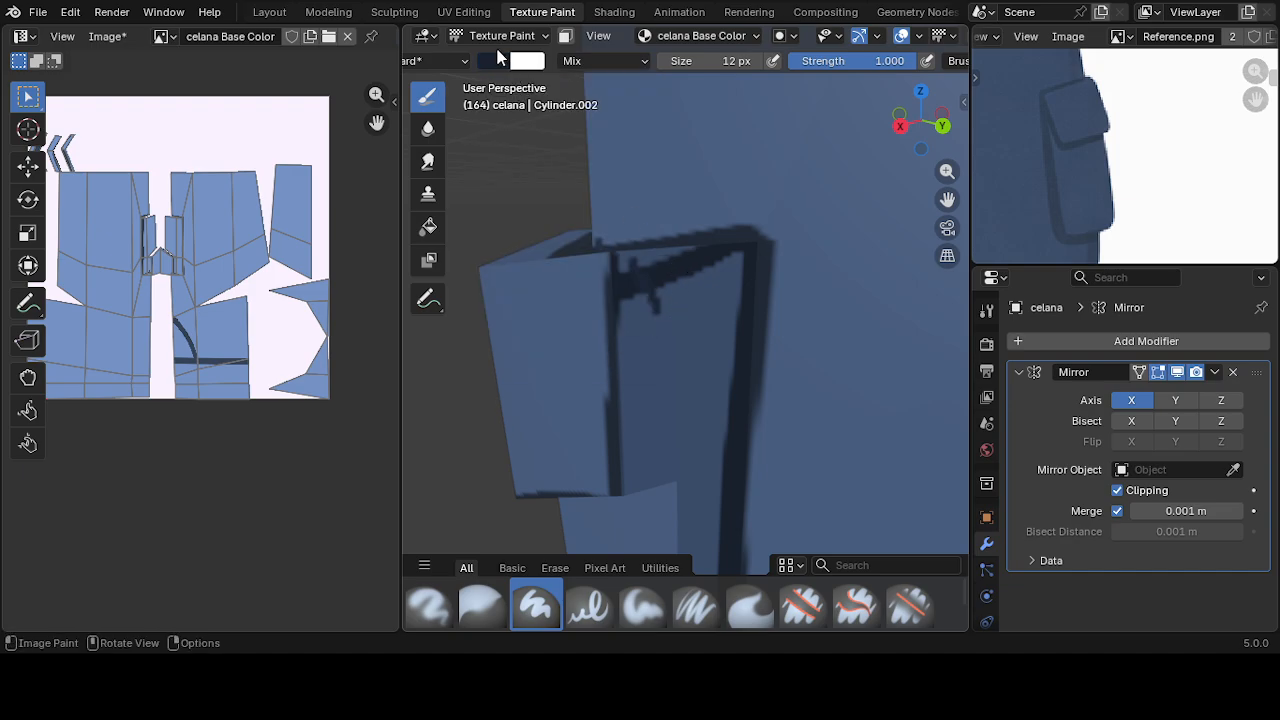
click(498, 60)
click(645, 360)
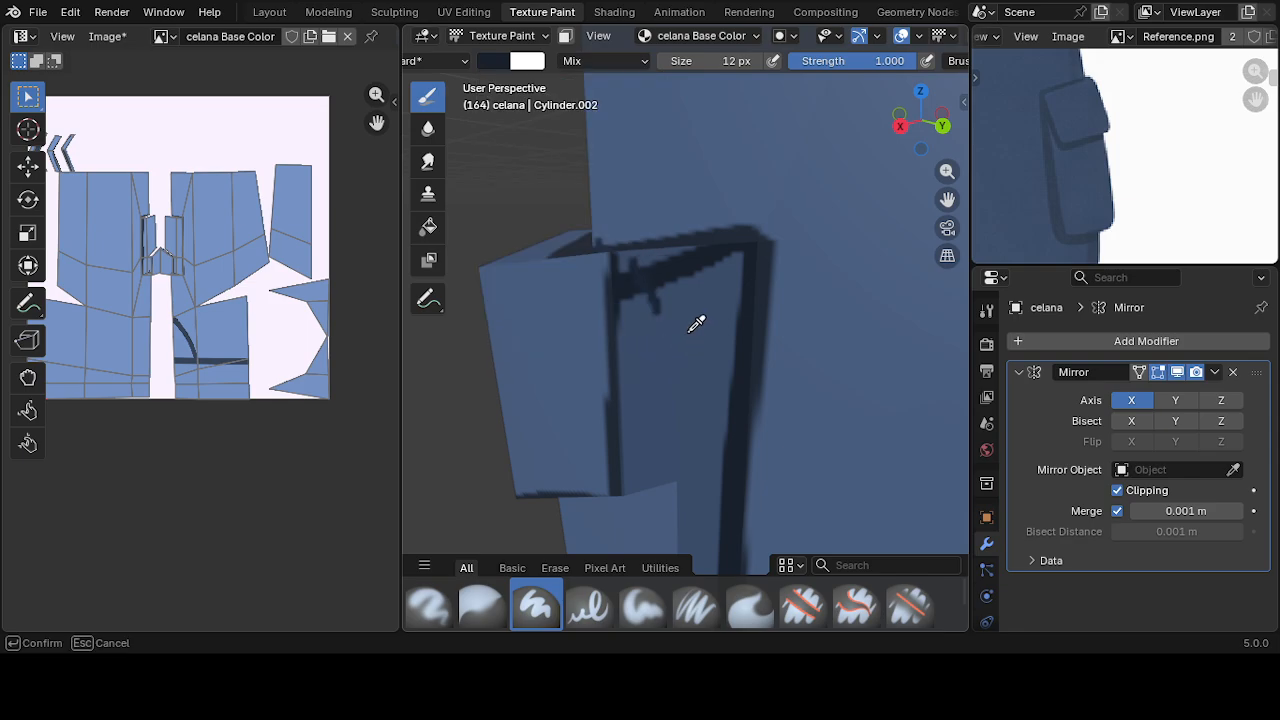
click(687, 333)
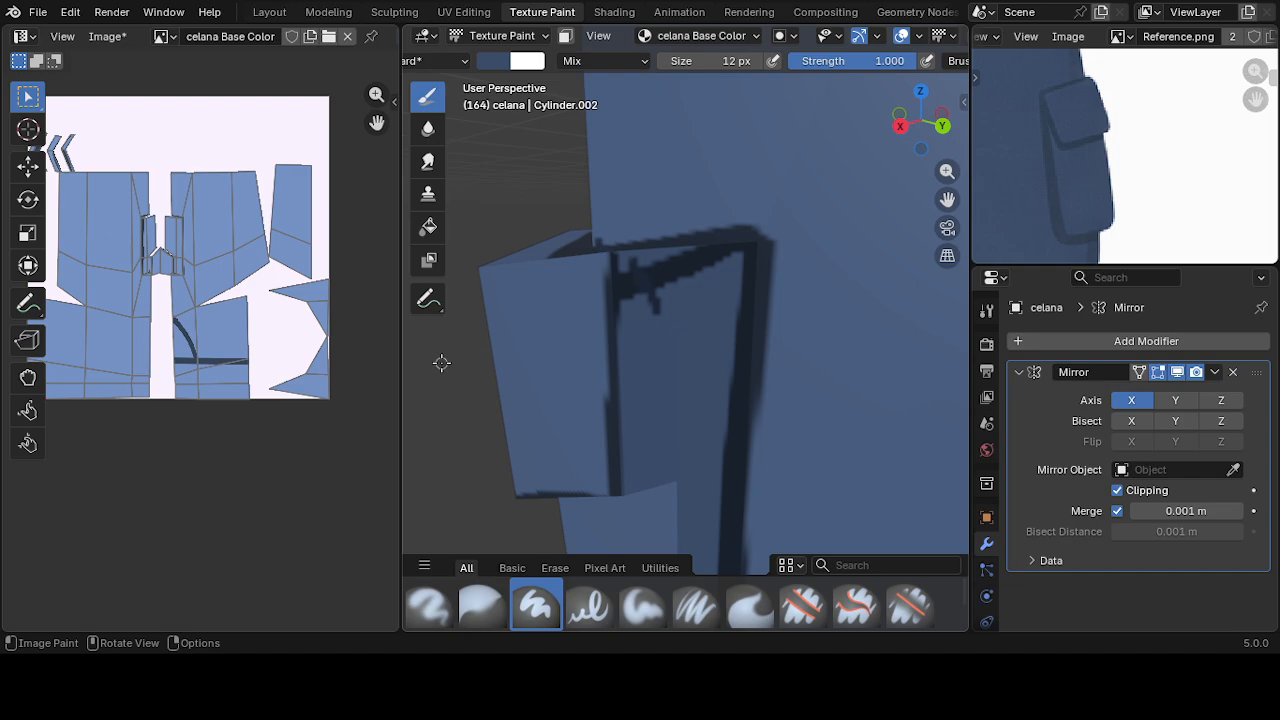
- Set the shorts material's roughness to 1.000 and its specular IOR level to 0.000
scroll(996, 565, down, 3)
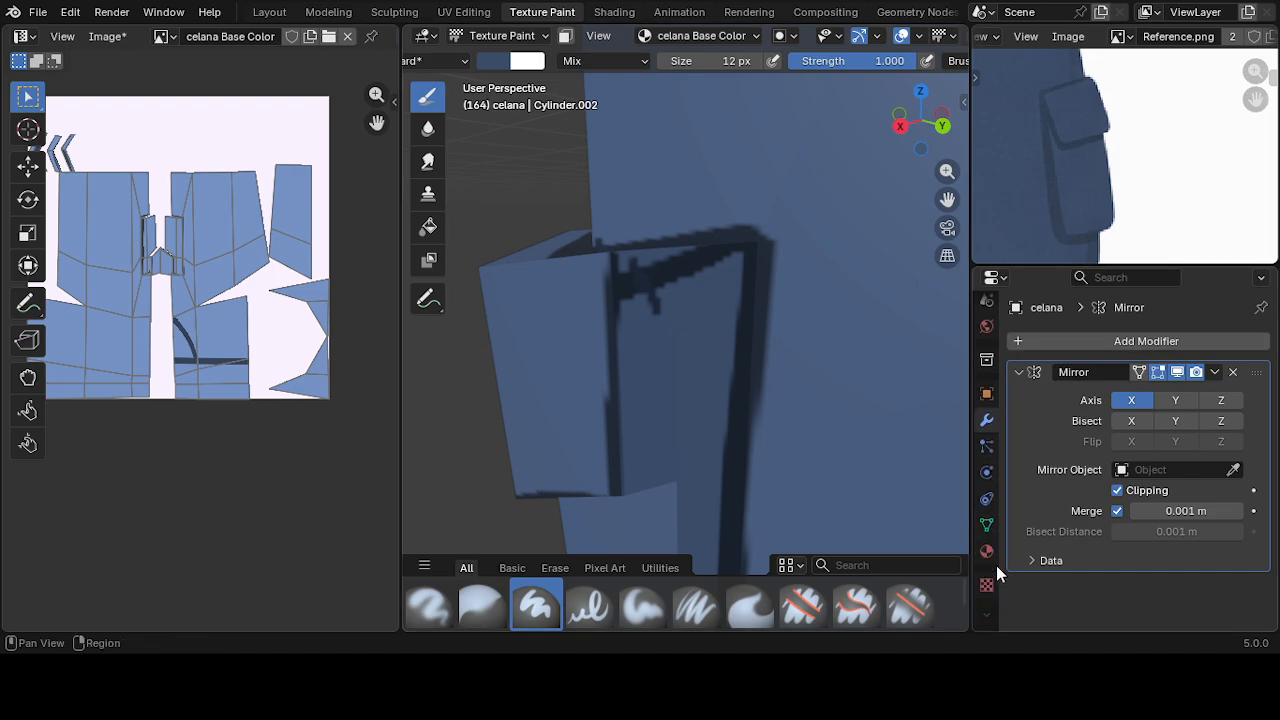
click(988, 553)
scroll(1065, 480, down, 5)
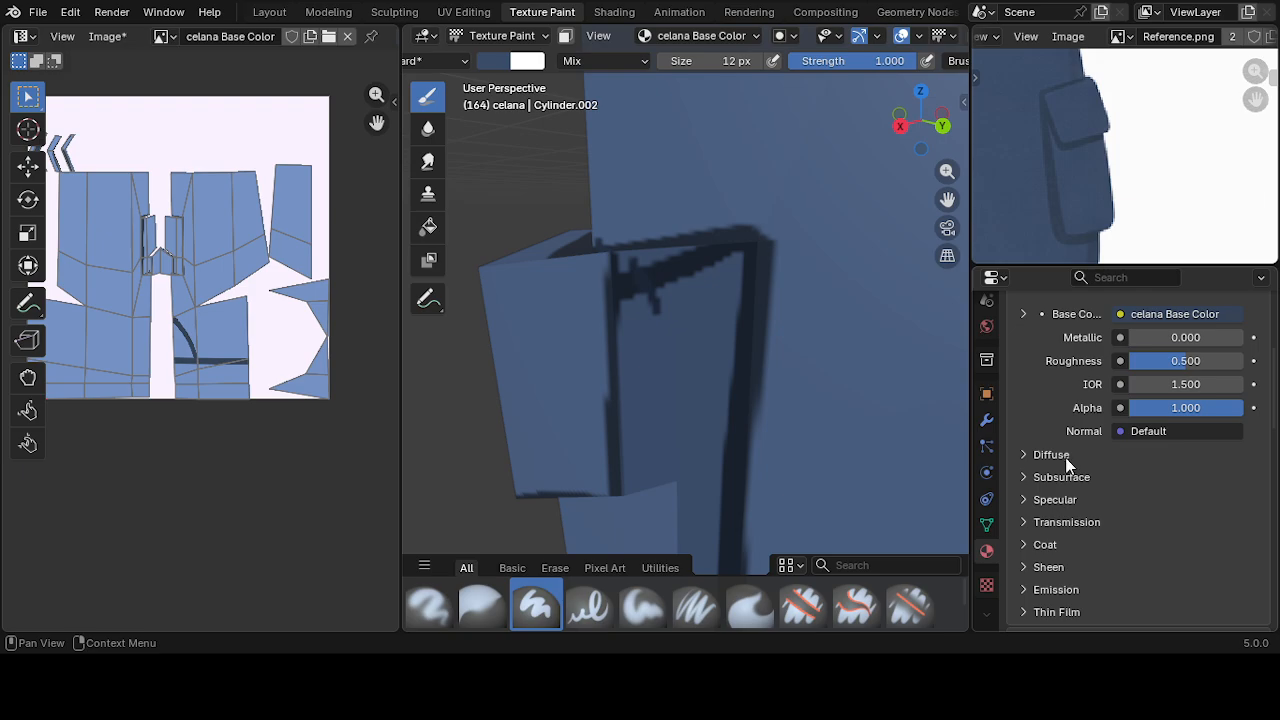
click(1024, 499)
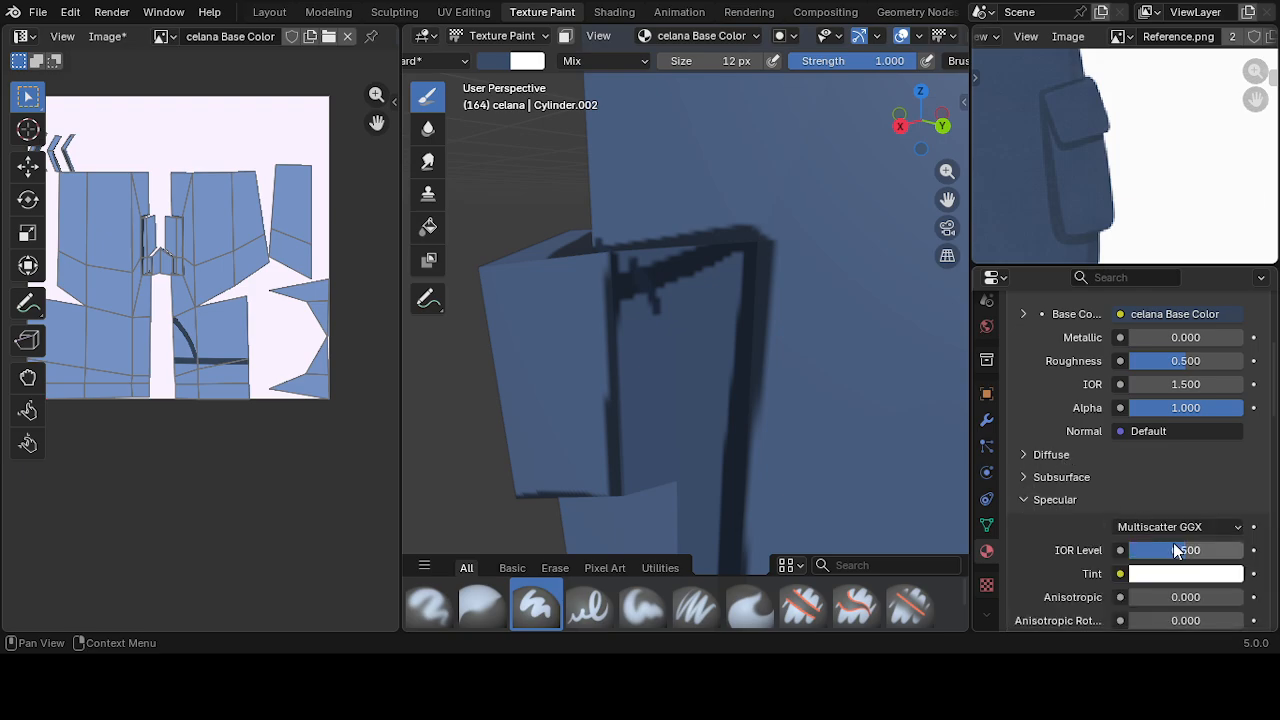
drag(1140, 361, 1244, 361)
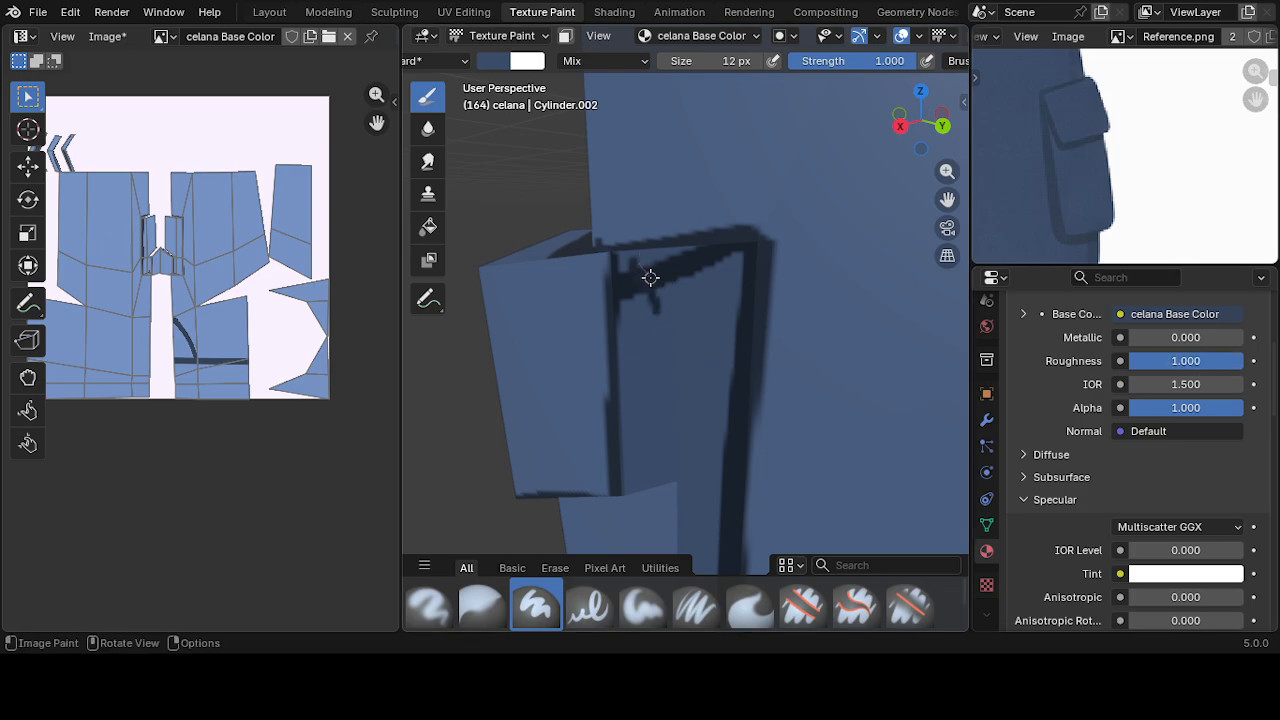
- Turn off stroke stabilization for the paint brush
click(480, 63)
scroll(782, 66, down, 5)
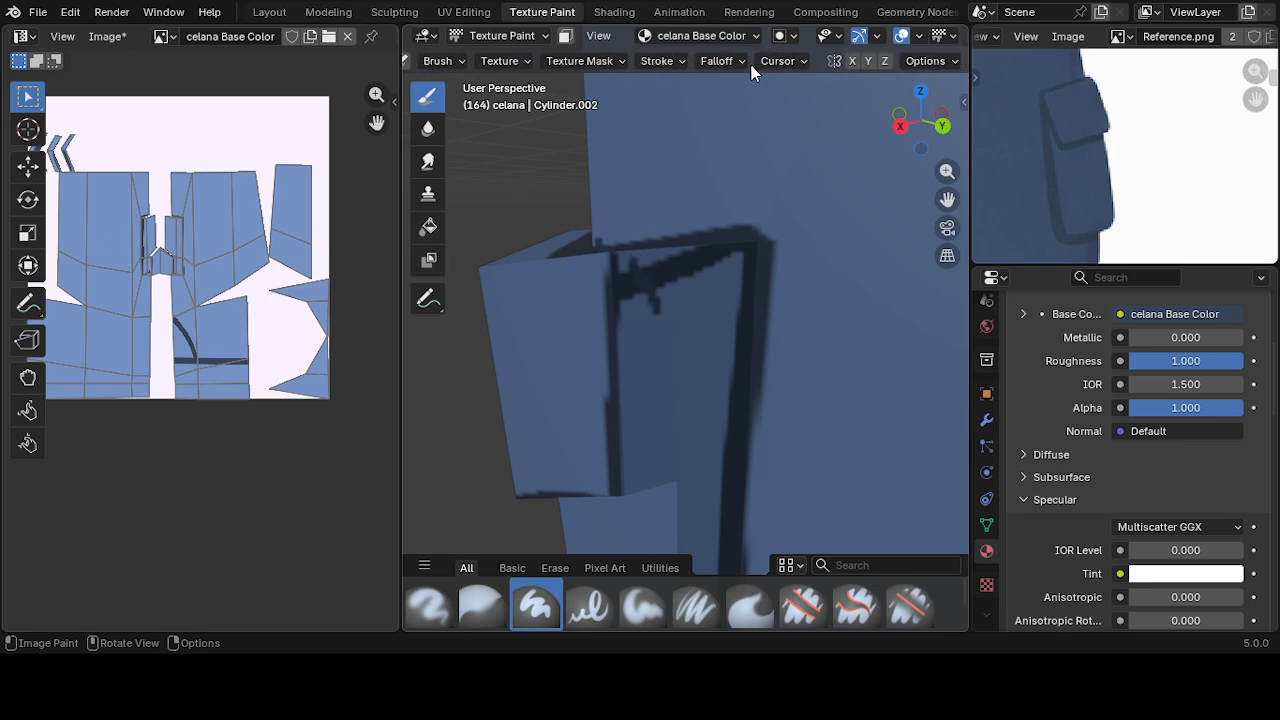
click(679, 62)
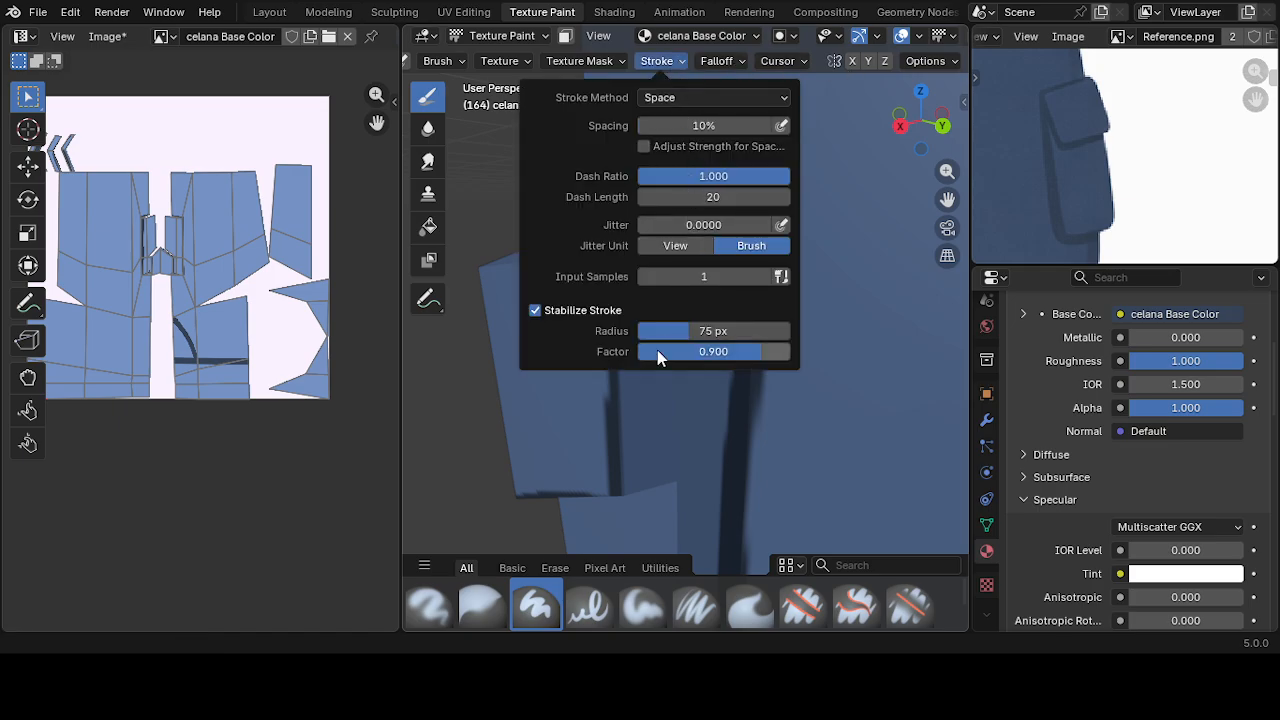
click(535, 310)
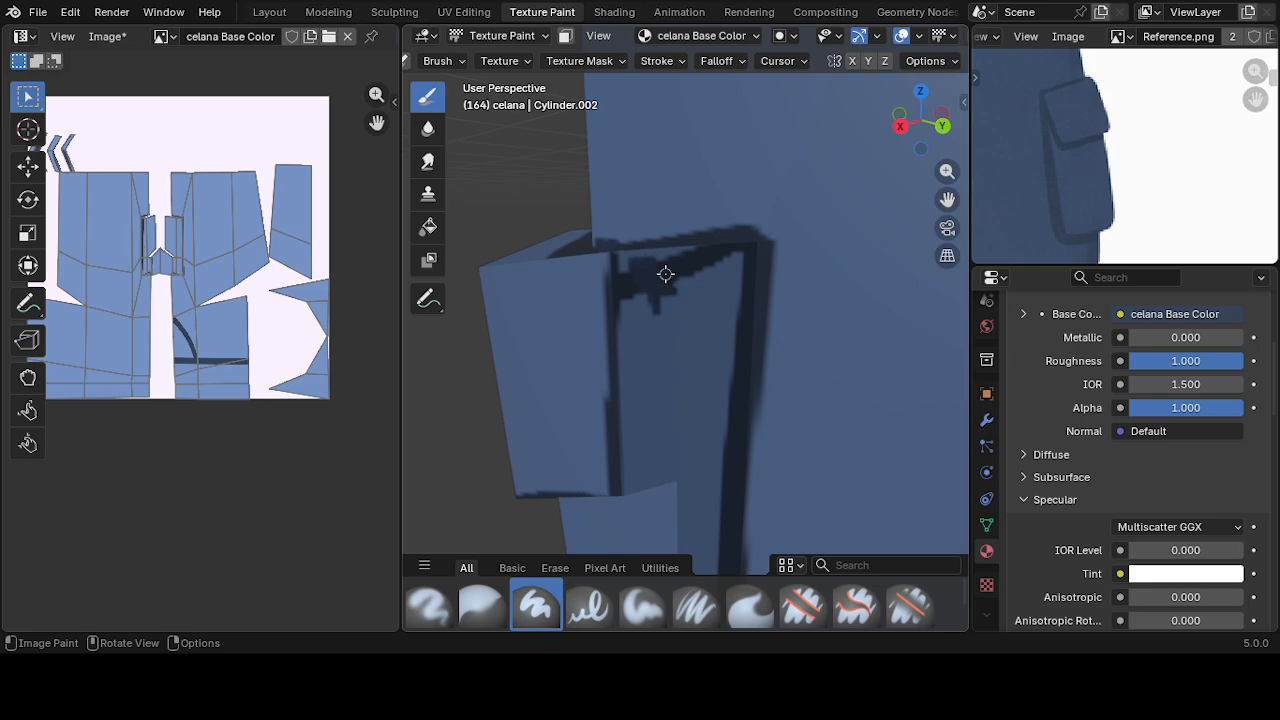
- Create a new colour palette in the paint brush settings
scroll(641, 318, up, 5)
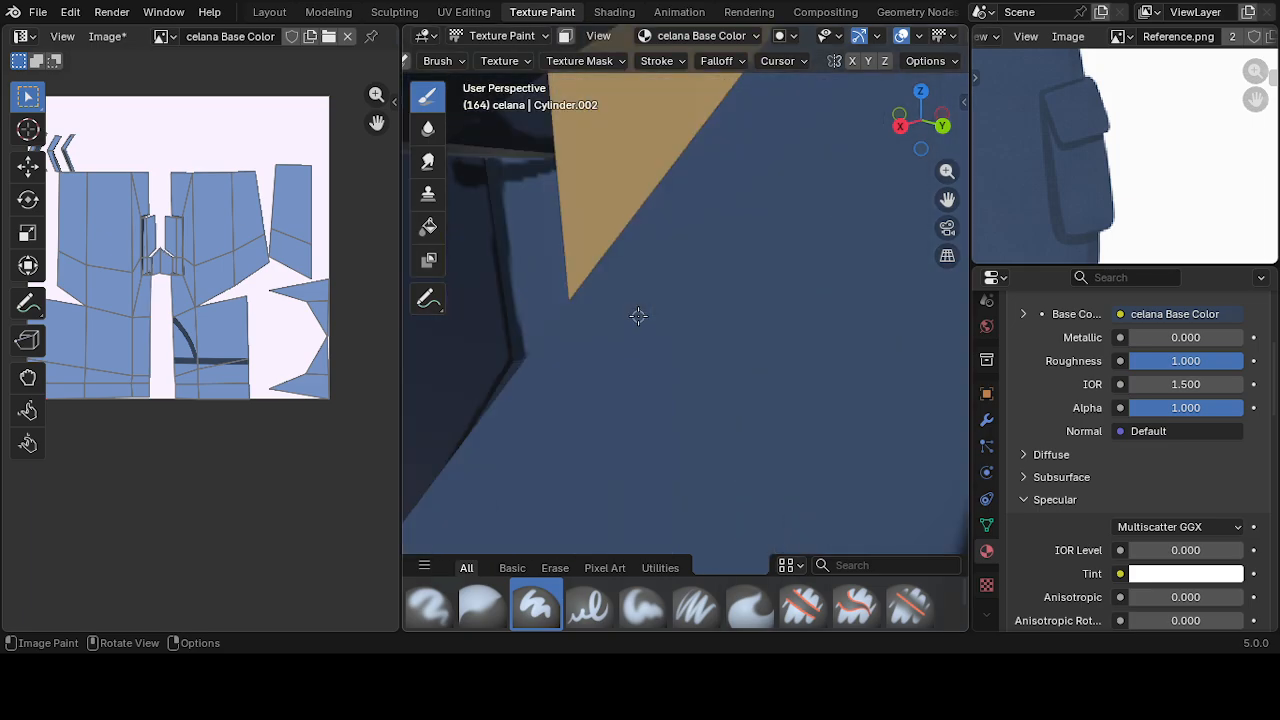
scroll(638, 316, down, 3)
middle_drag(700, 302, 752, 319)
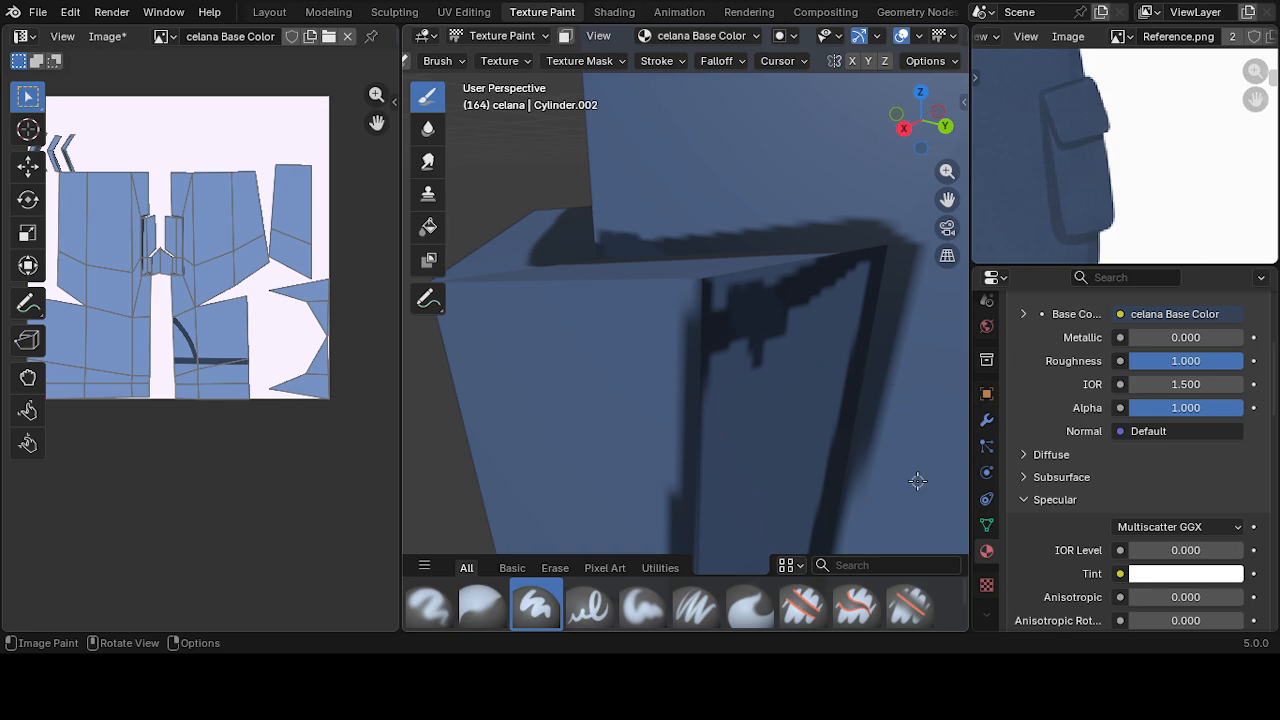
scroll(772, 367, down, 2)
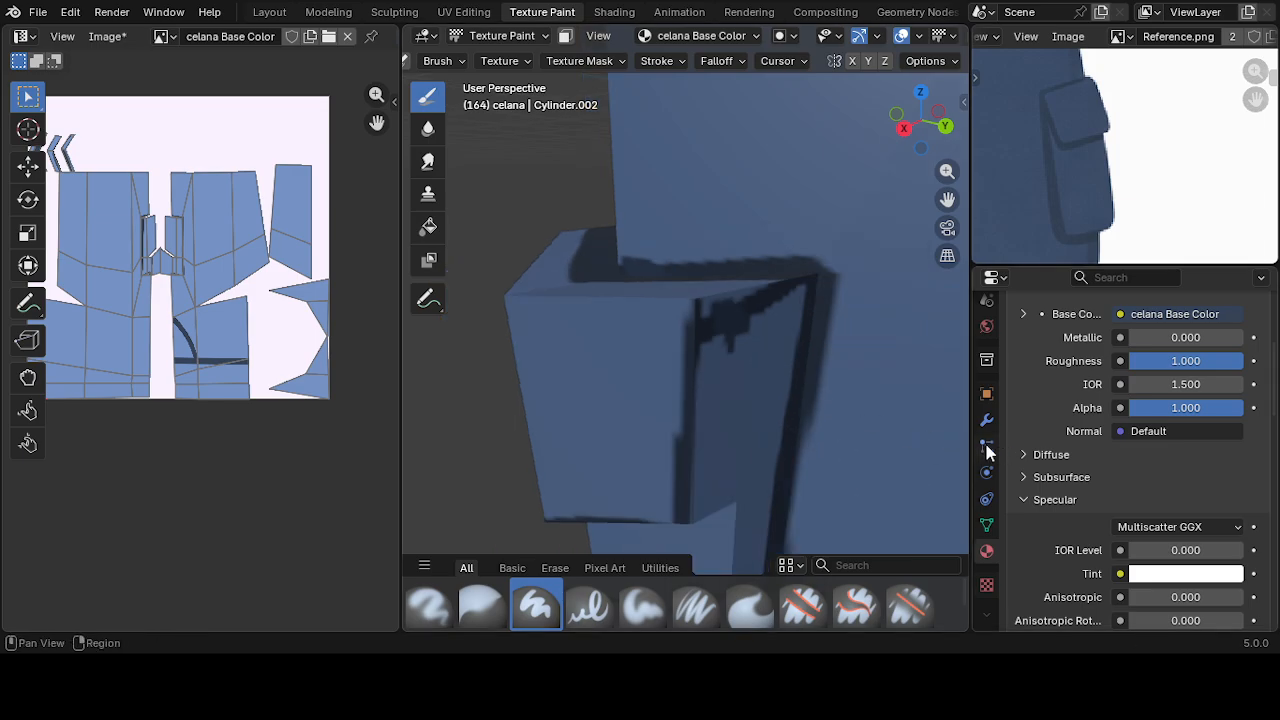
scroll(986, 453, up, 4)
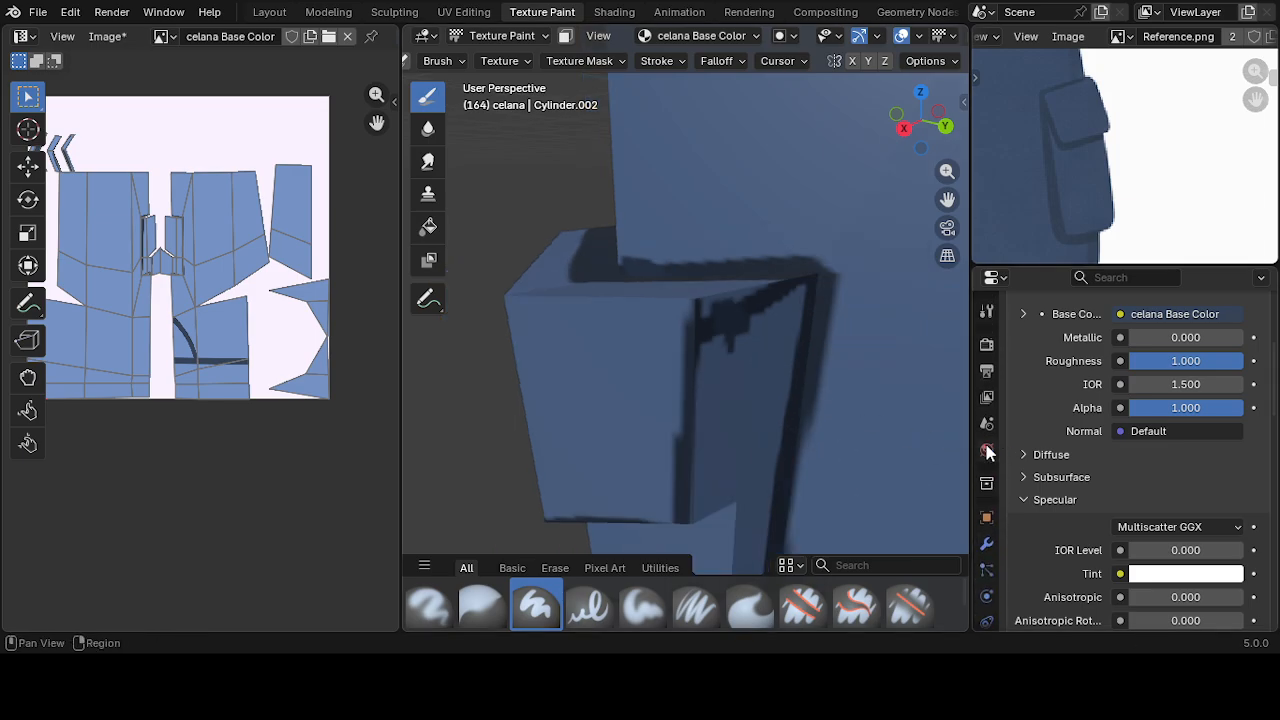
click(987, 311)
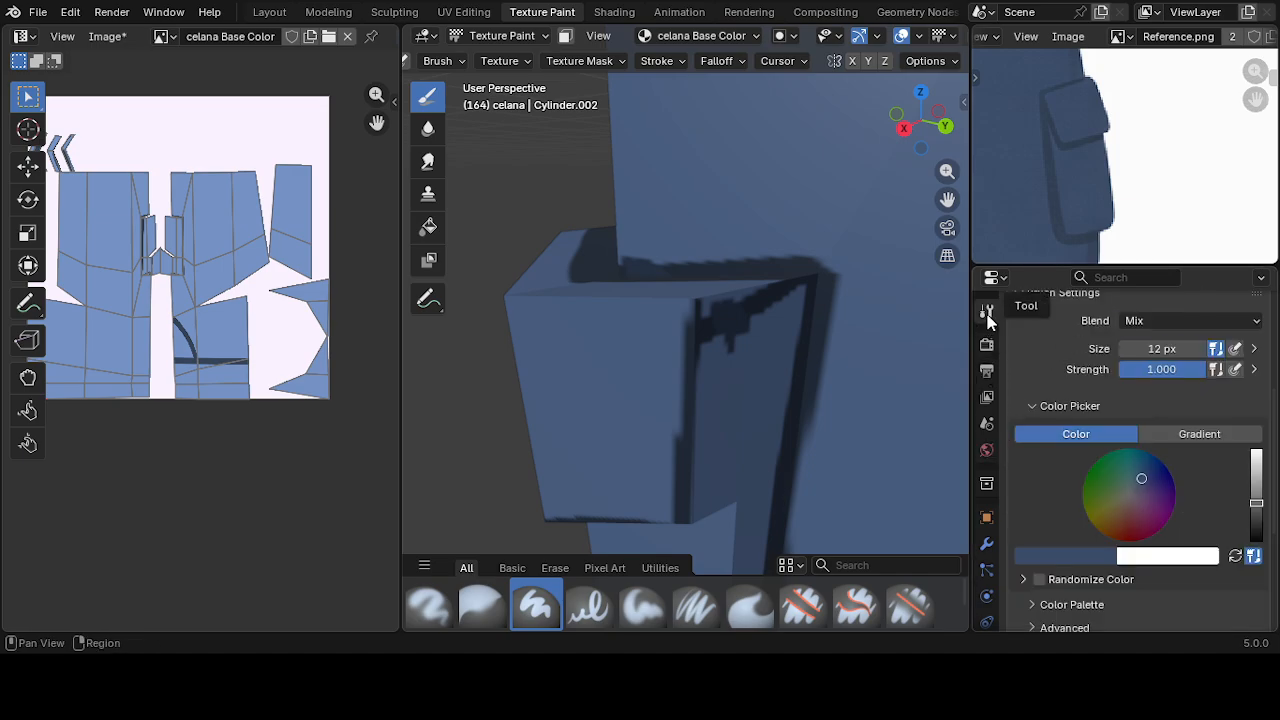
scroll(1051, 412, down, 5)
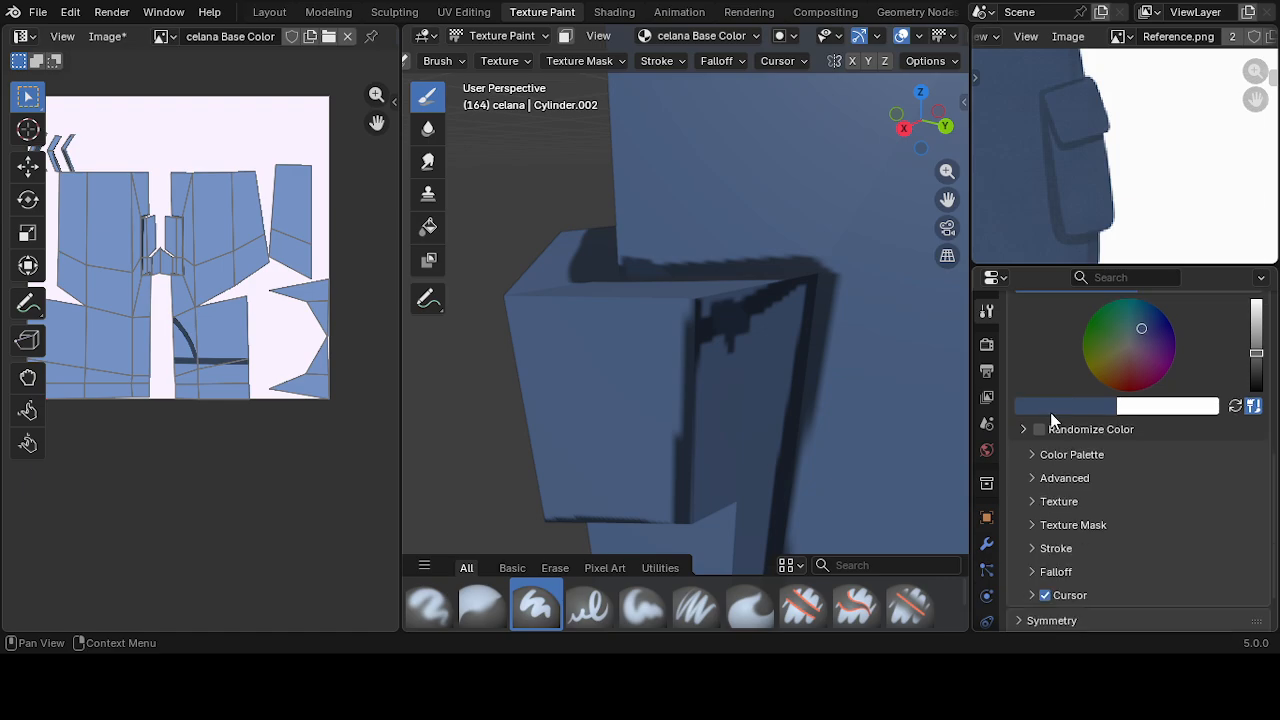
click(1033, 456)
click(1092, 484)
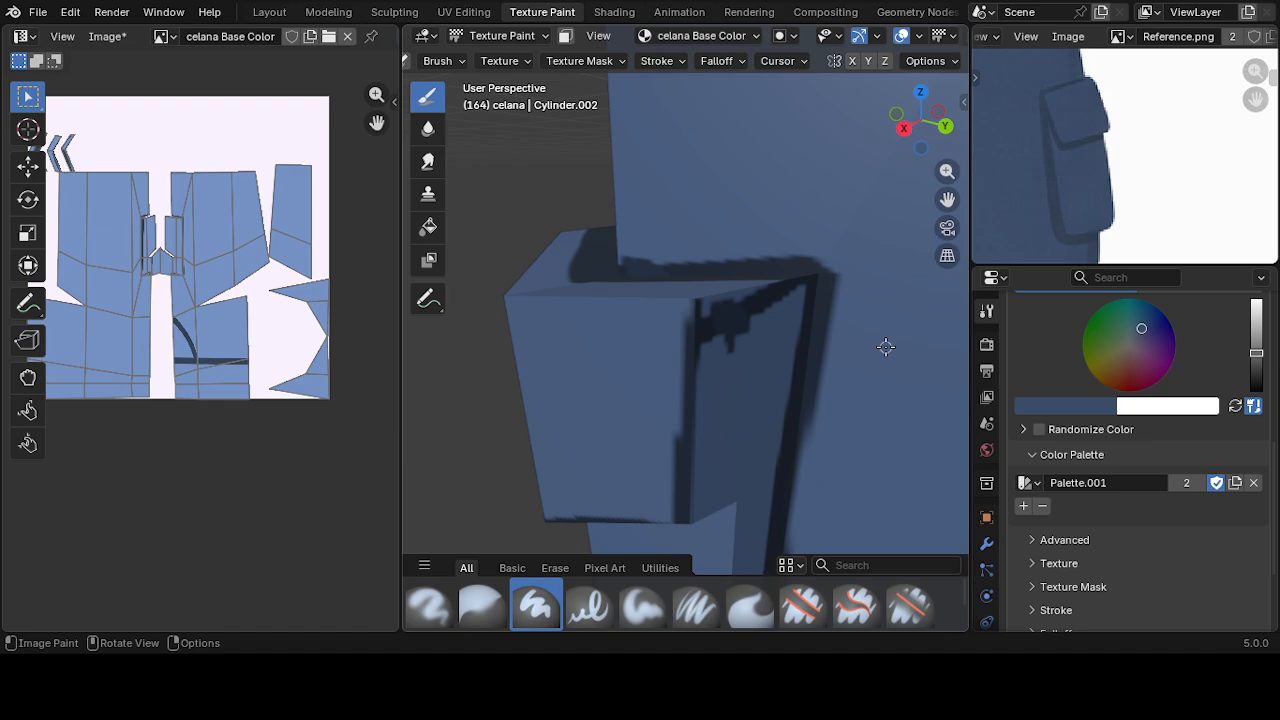
- Sample the dark outline colour along the top of the cargo pocket and add it to the palette
scroll(780, 255, up, 2)
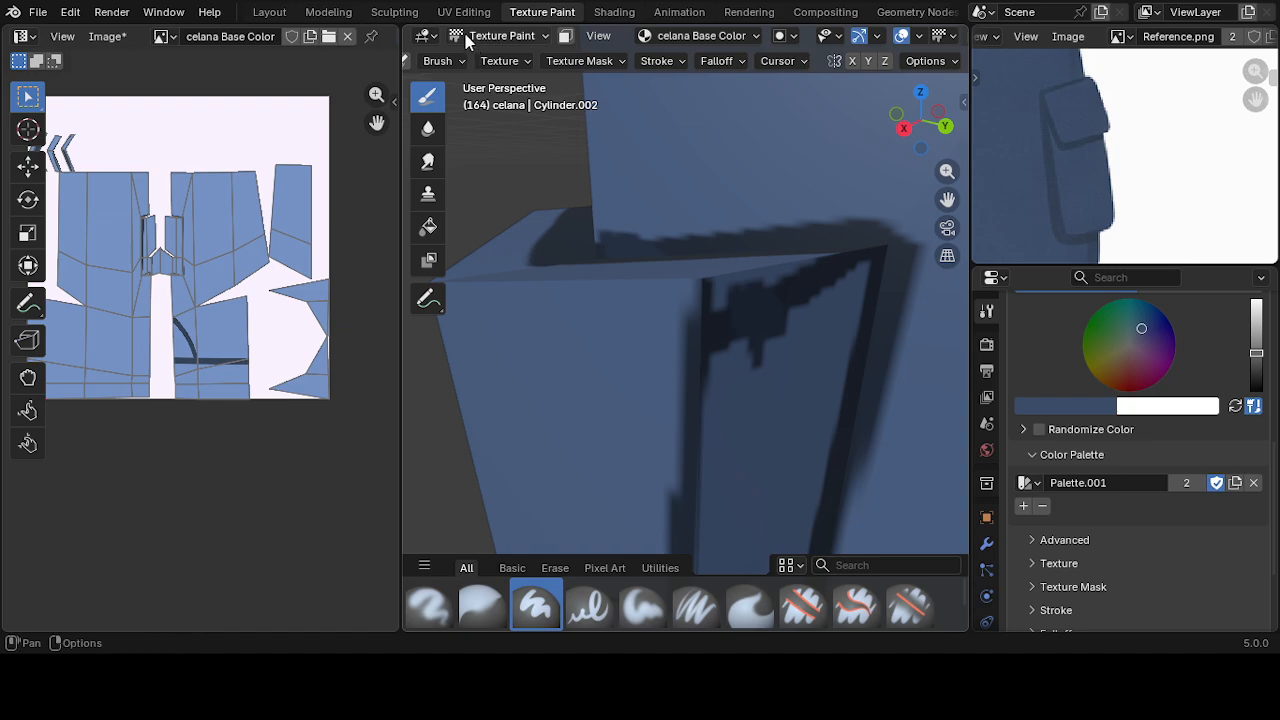
scroll(501, 54, up, 5)
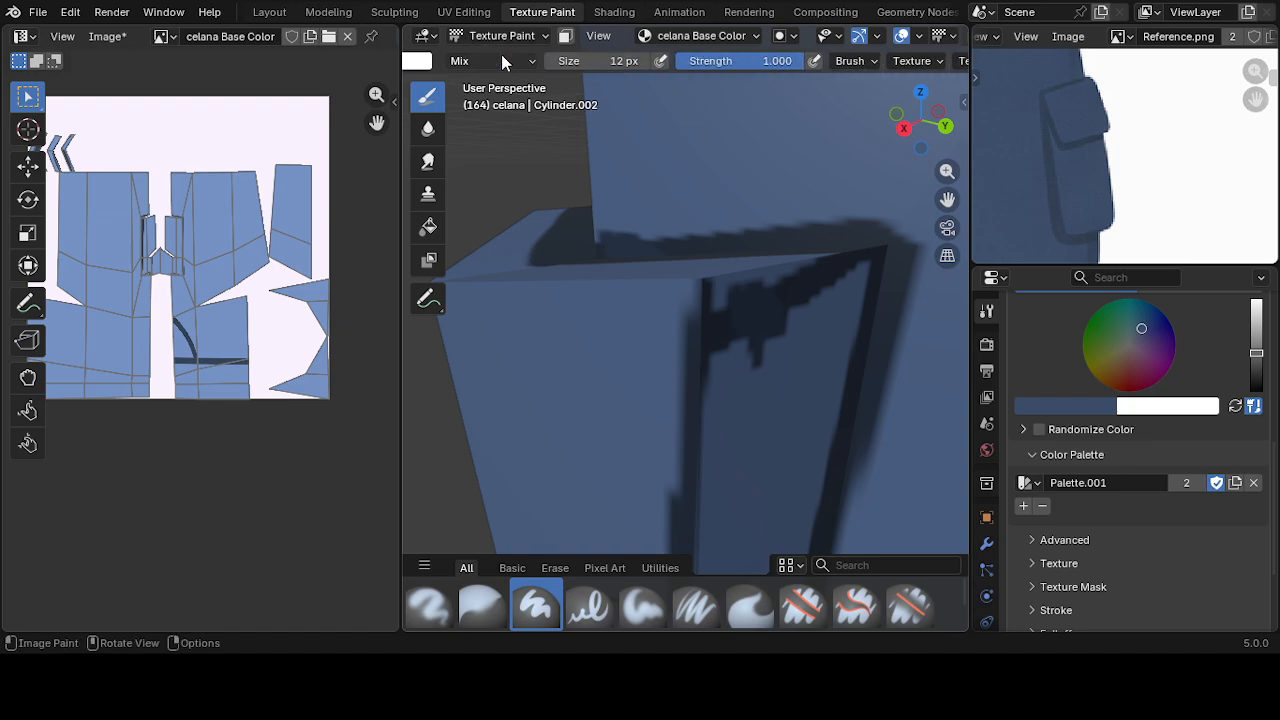
click(460, 62)
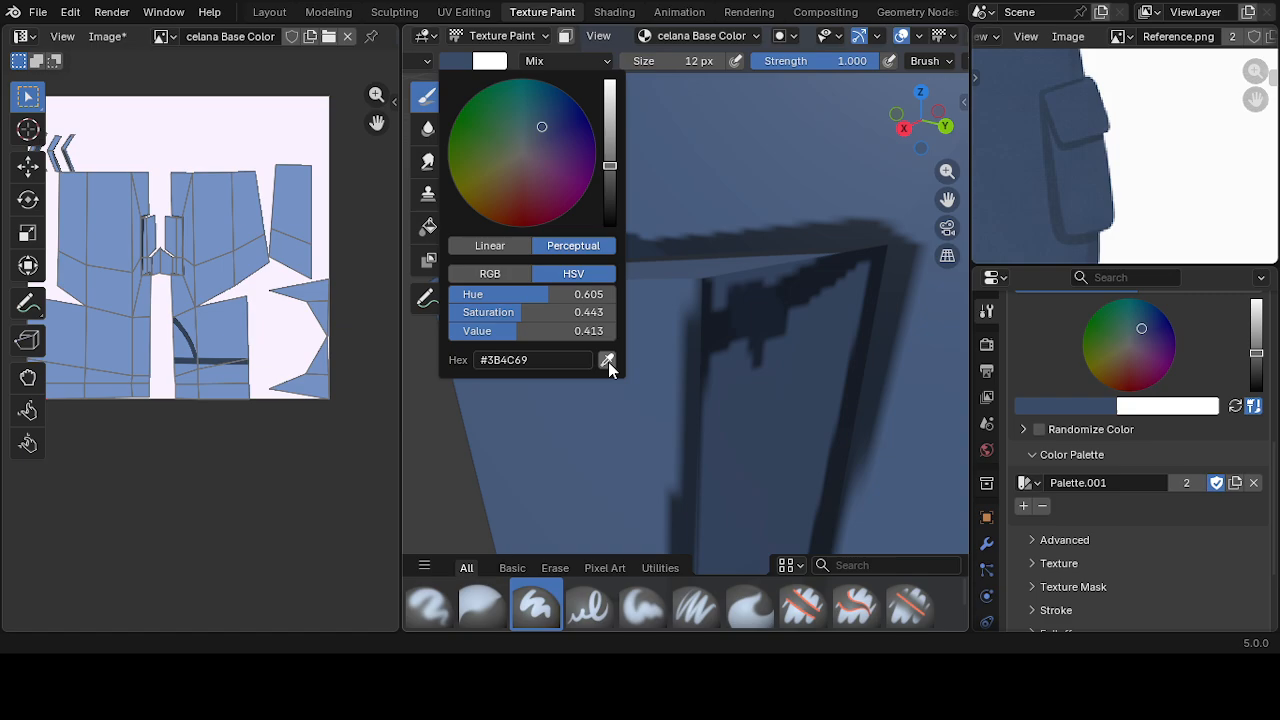
click(608, 362)
click(782, 246)
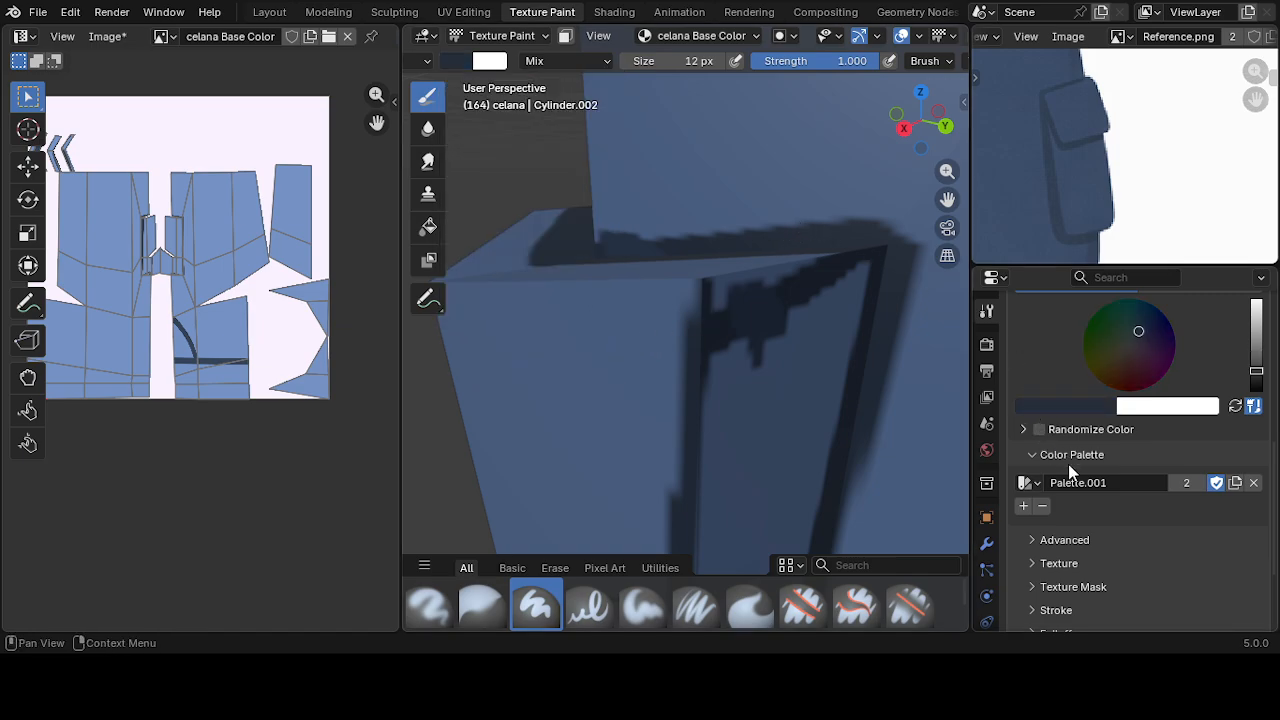
click(1024, 507)
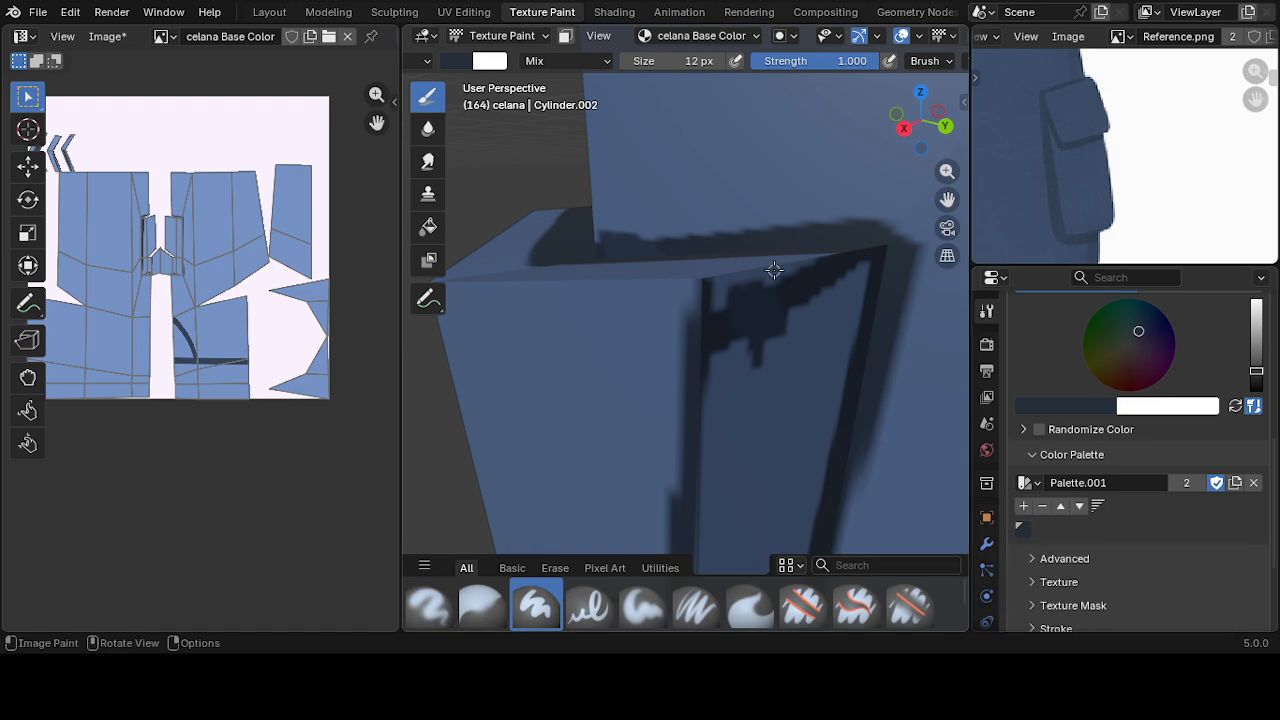
- Sample the blue of the cargo pocket in the reference image and add it to the palette
click(460, 62)
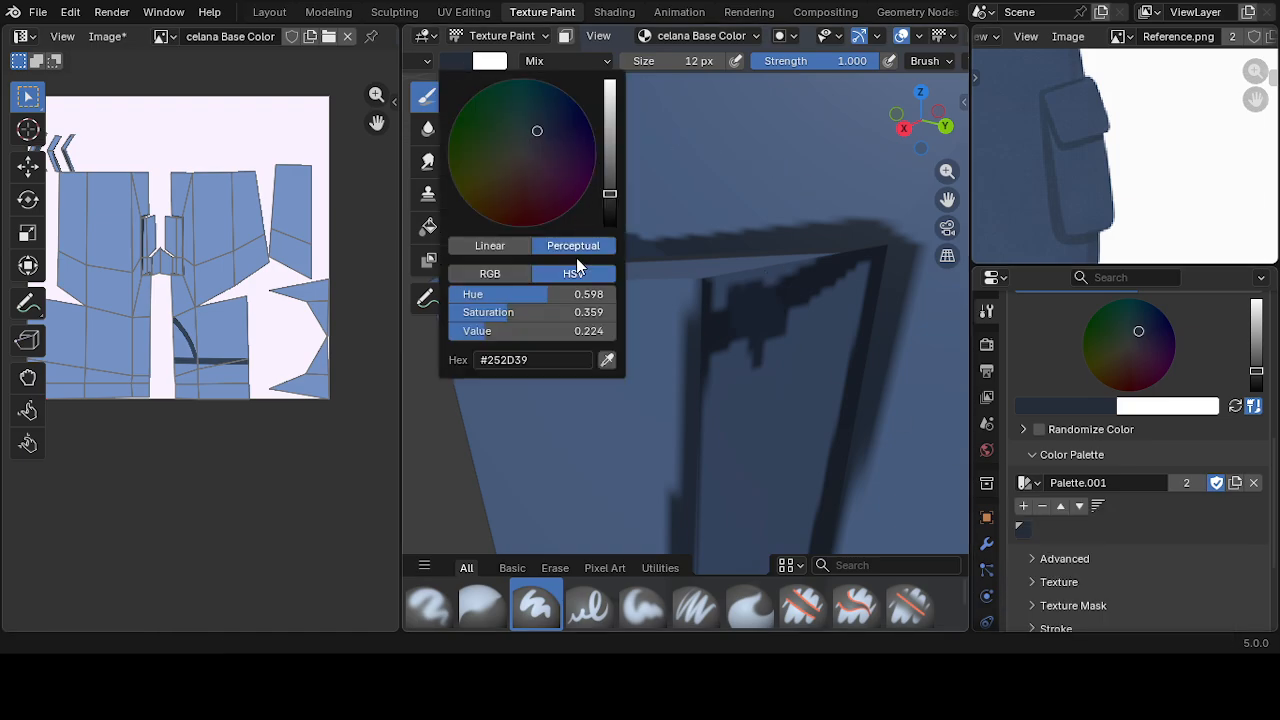
click(608, 362)
click(1098, 170)
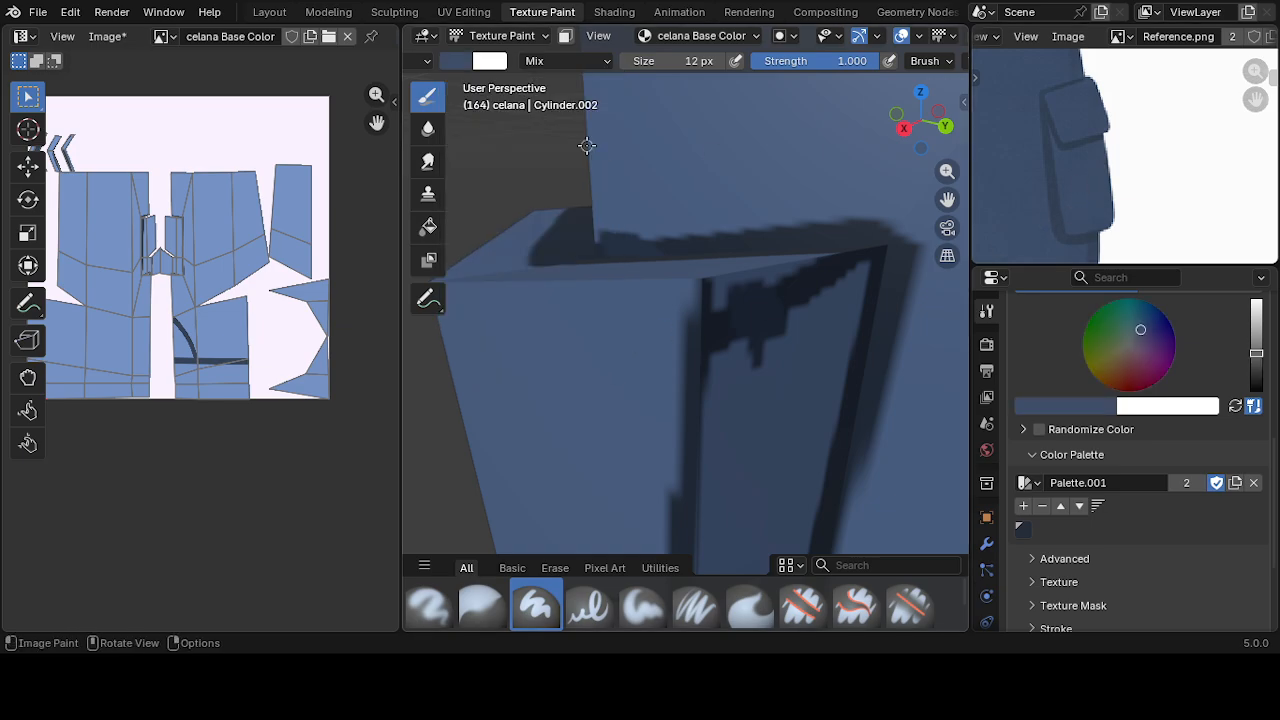
click(1023, 506)
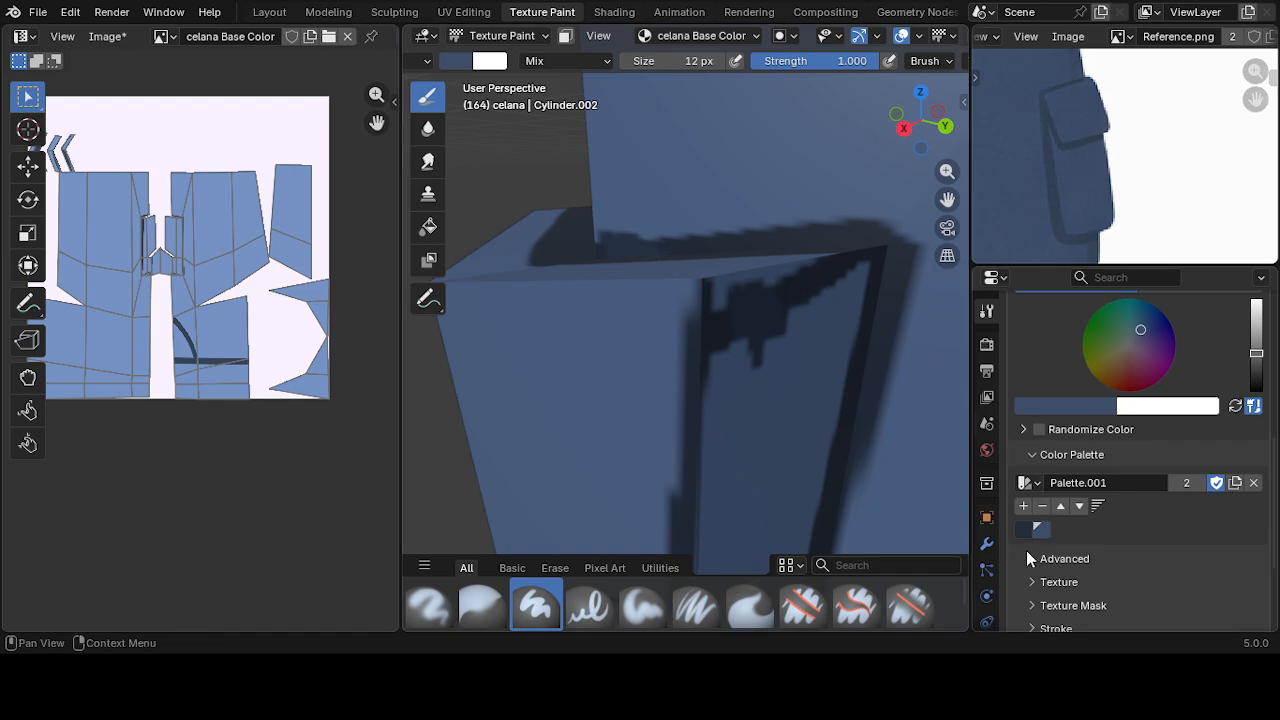
- Choose the blue palette swatch and brush over the jagged dark mark at the top of the flap's rear side face
click(1023, 531)
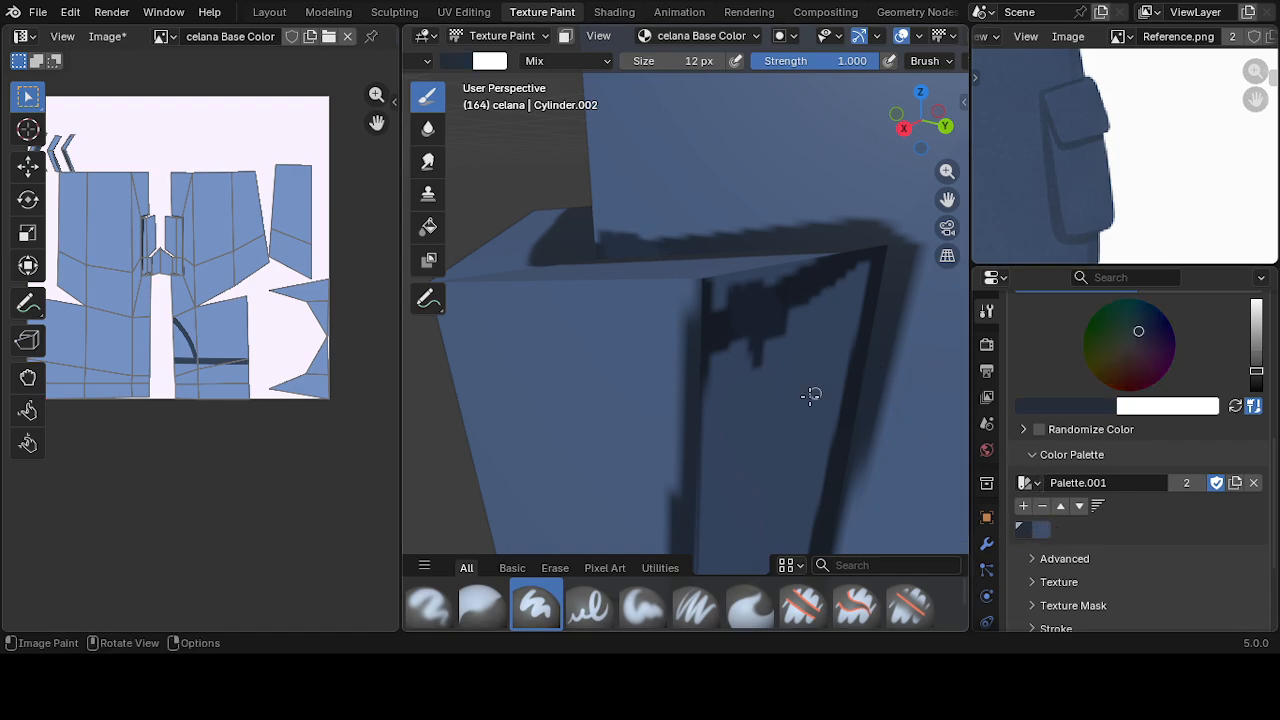
click(1045, 527)
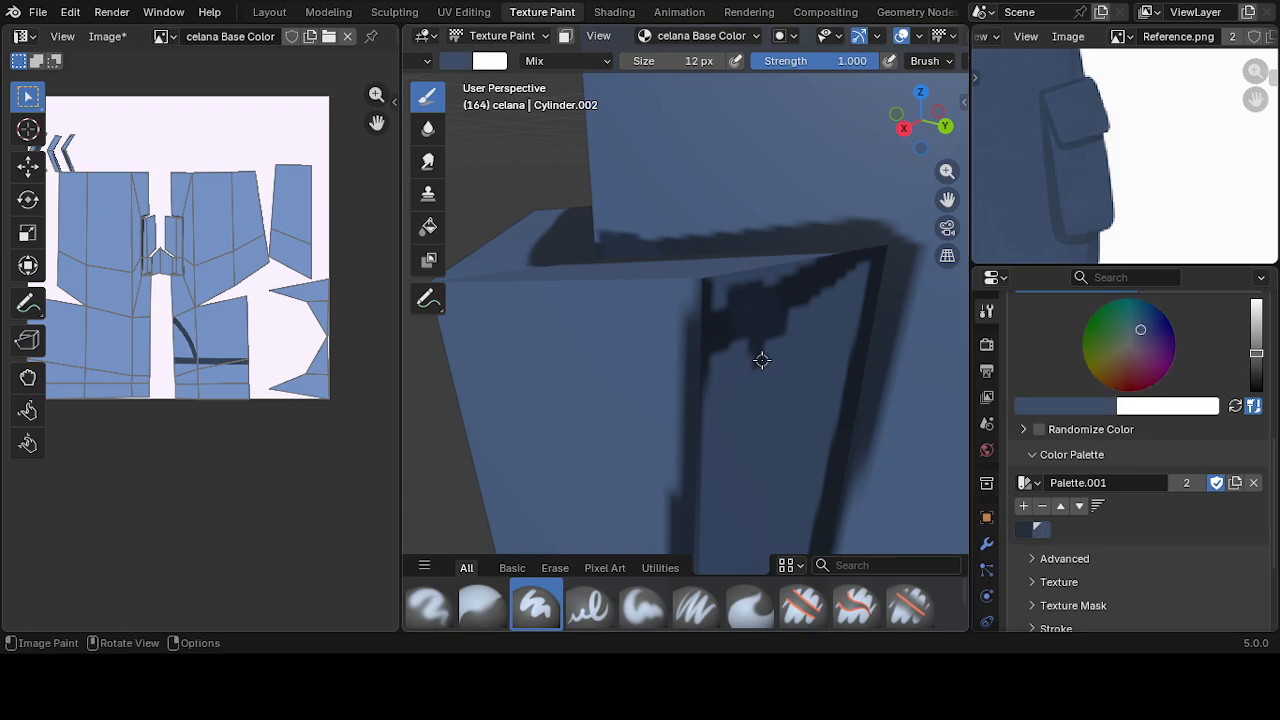
drag(763, 269, 768, 286)
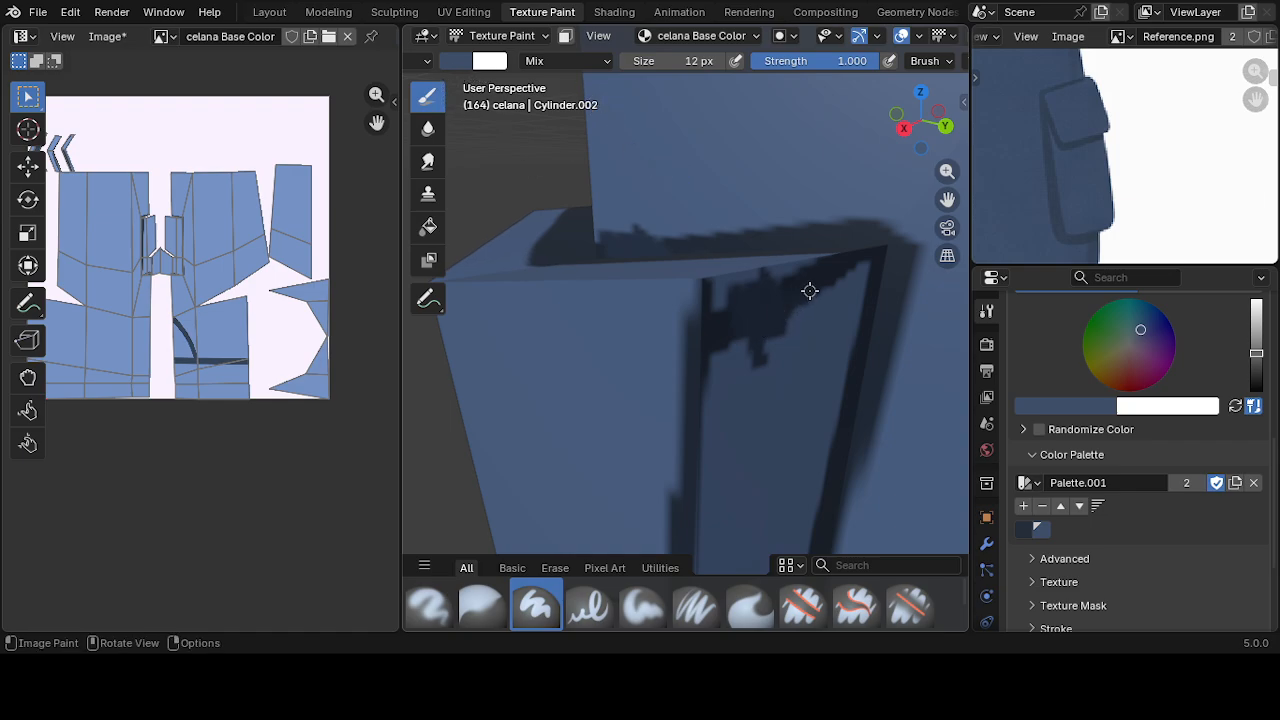
mouse_move(810, 291)
mouse_down()
mouse_move(794, 331)
mouse_move(794, 309)
mouse_move(766, 337)
mouse_up()
- Sample the blue of the pocket flap's front face and raise the brush colour's value to 0.627
click(457, 62)
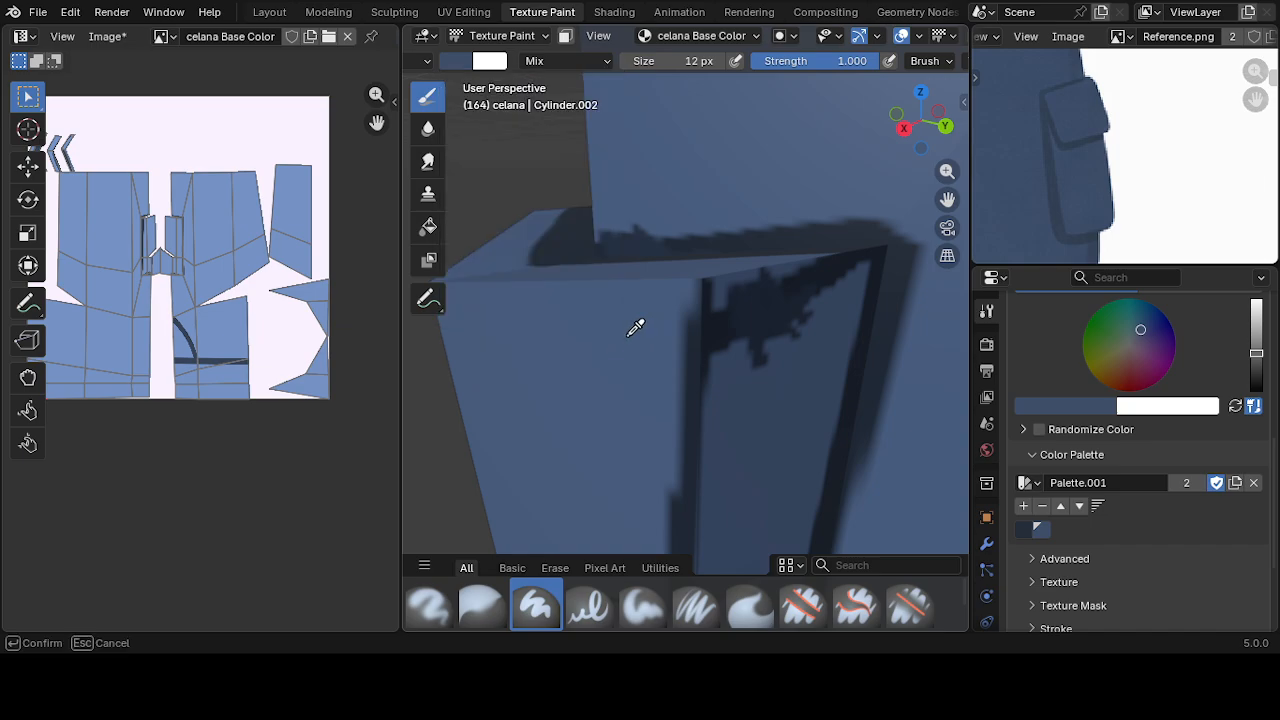
click(452, 62)
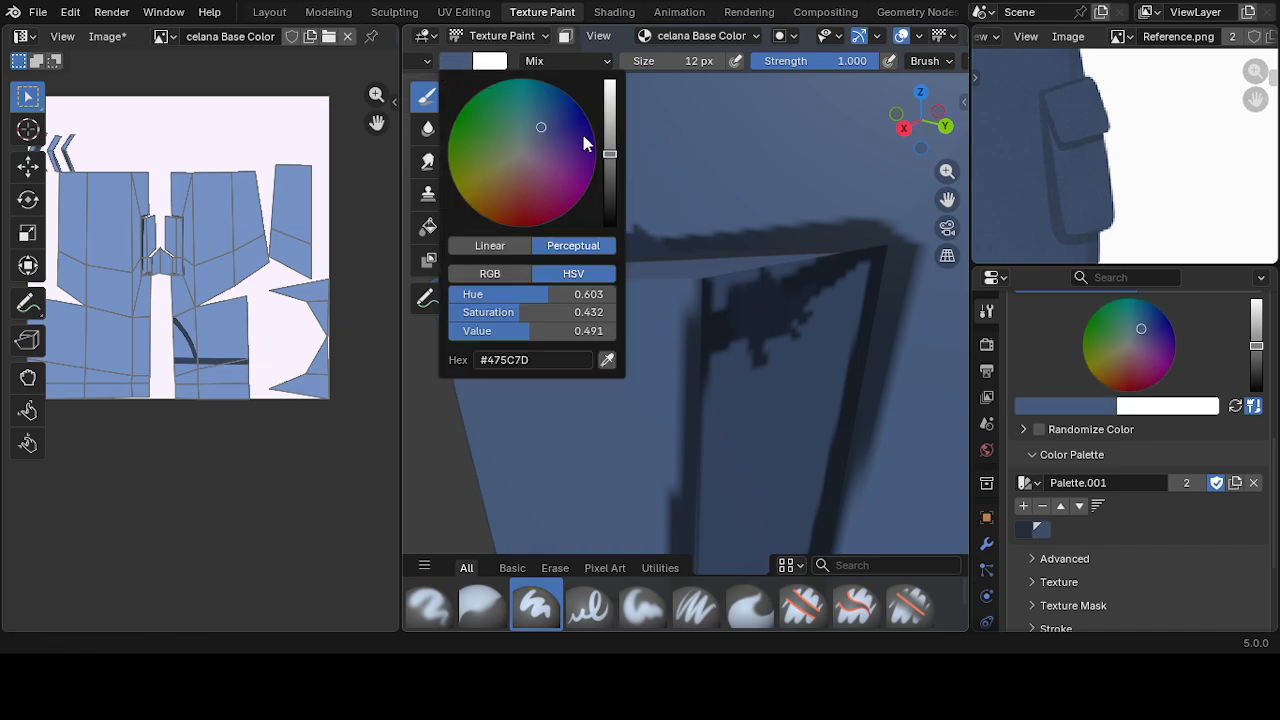
drag(608, 155, 609, 133)
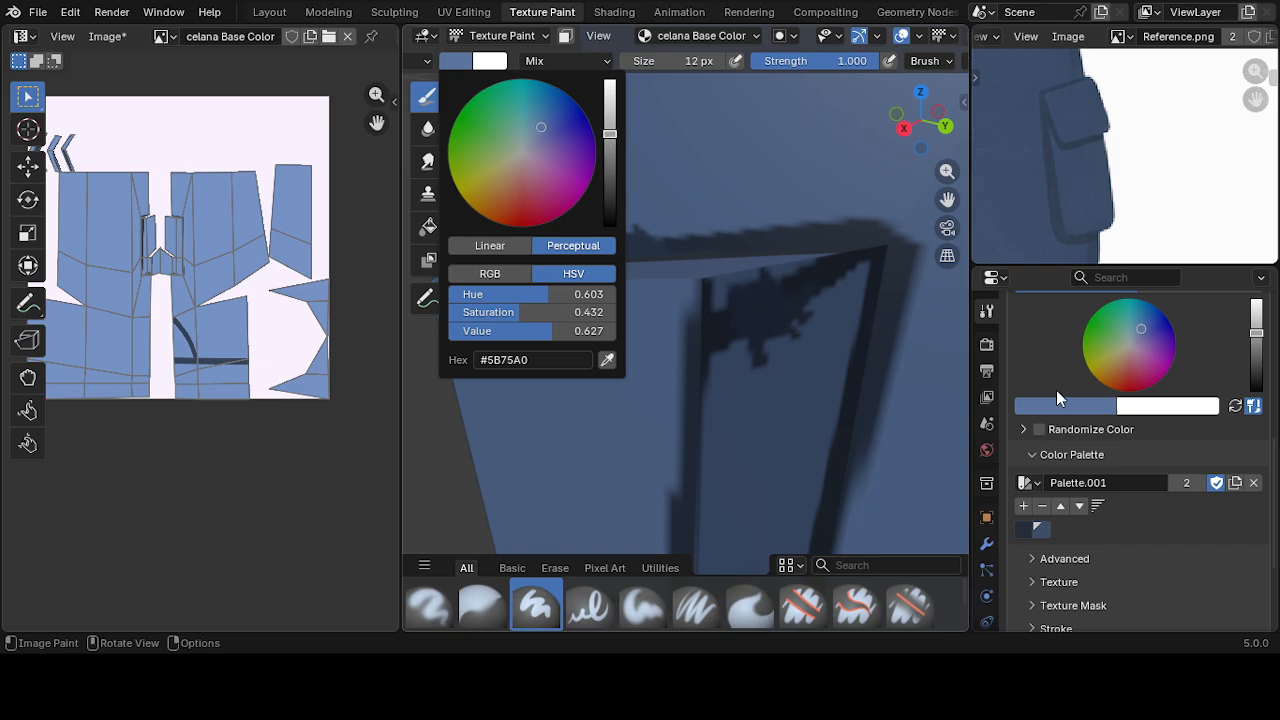
- Add the current blue to the palette and brush it over the jagged dark mark on the flap's rear side face
click(1023, 506)
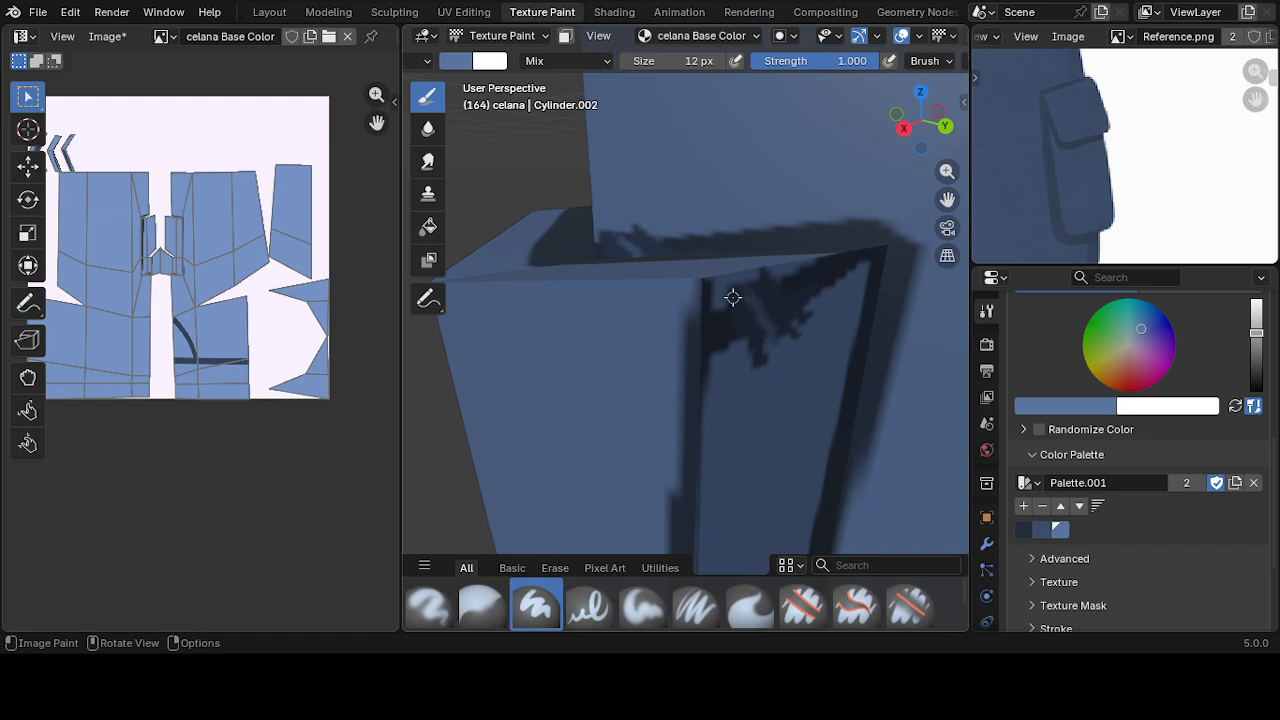
mouse_move(733, 297)
mouse_down()
mouse_move(749, 323)
mouse_move(743, 371)
mouse_move(766, 314)
mouse_move(789, 309)
mouse_move(789, 334)
mouse_move(771, 331)
mouse_move(734, 363)
mouse_move(755, 380)
mouse_up()
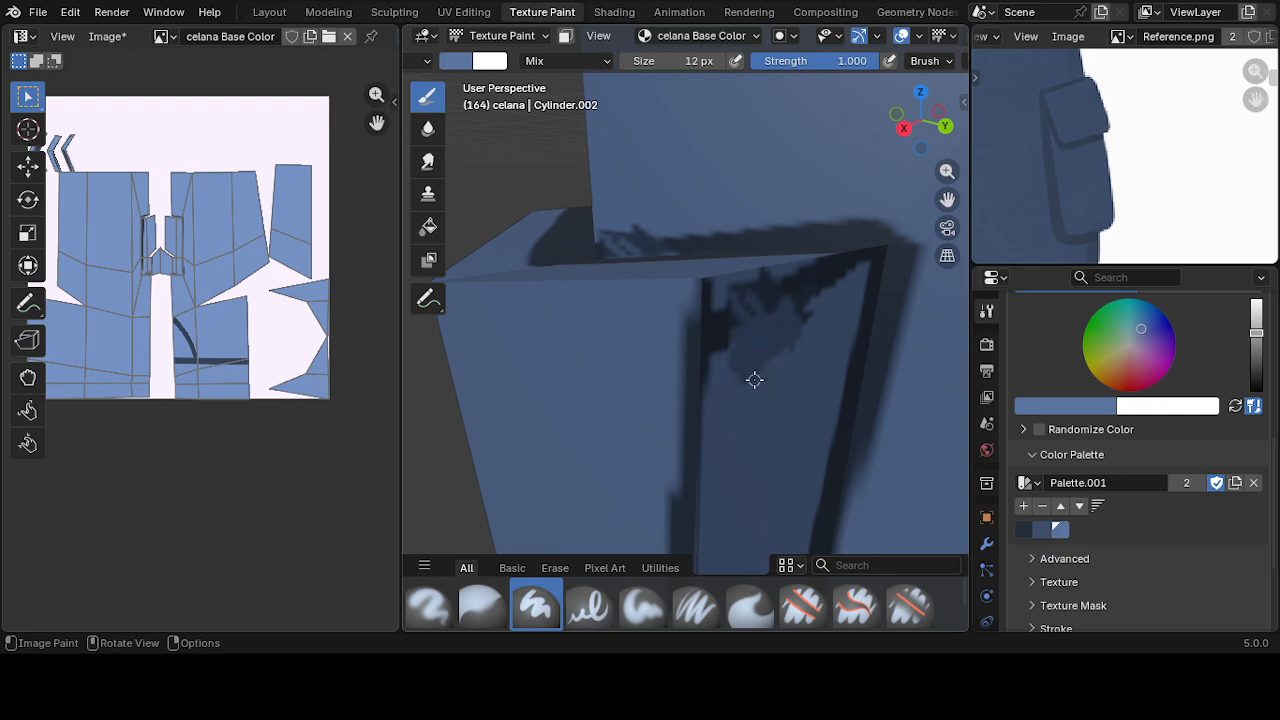
- Try lighter and darker values of the brush blue over the dark mark on the flap's rear side face
click(455, 61)
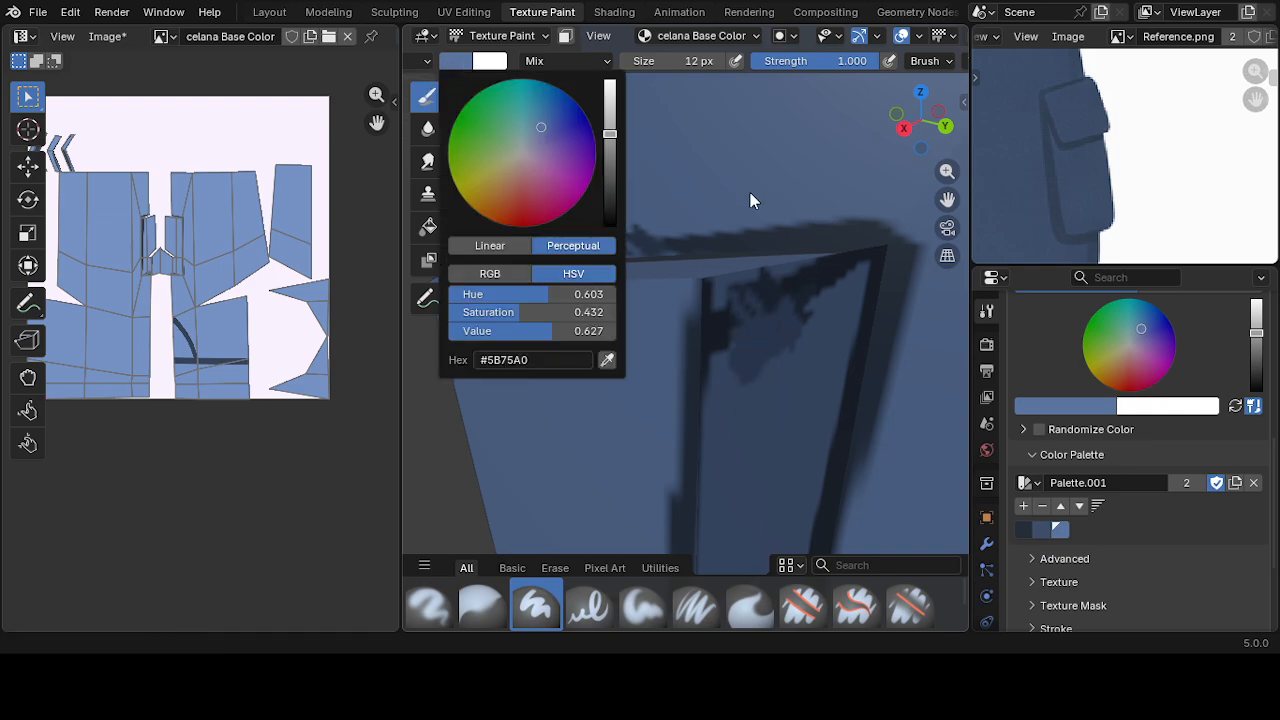
click(610, 128)
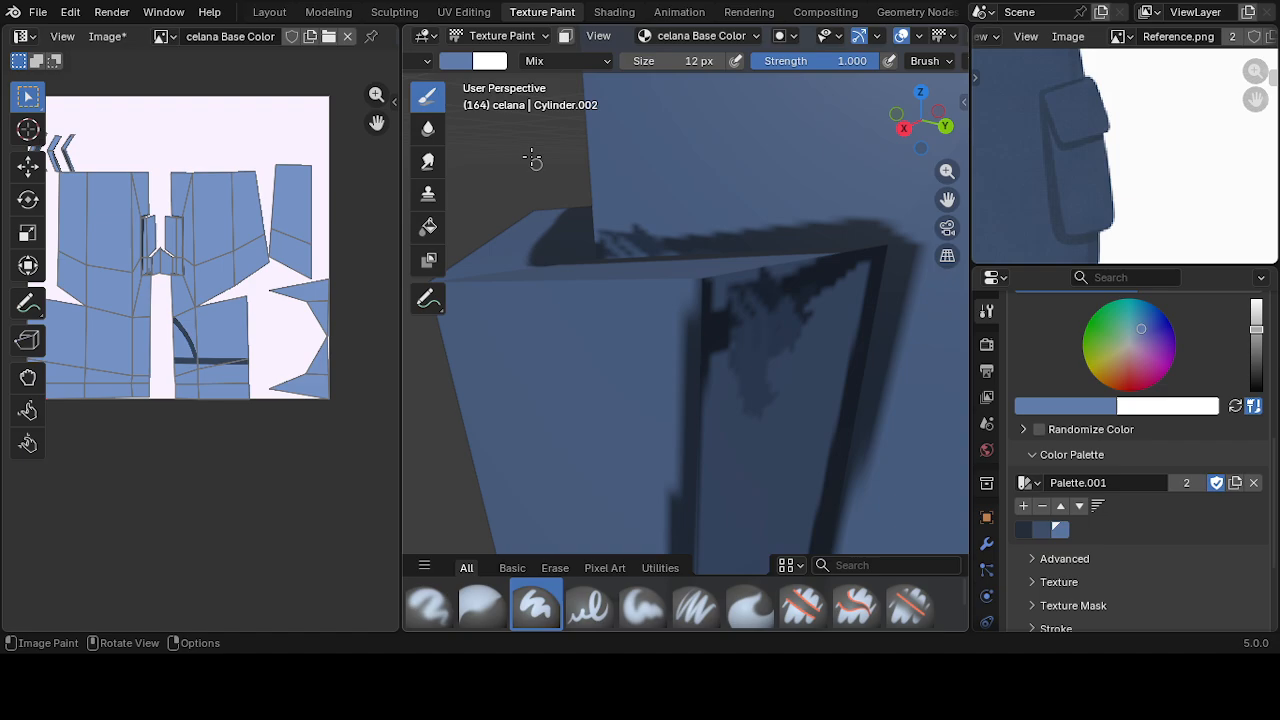
click(457, 62)
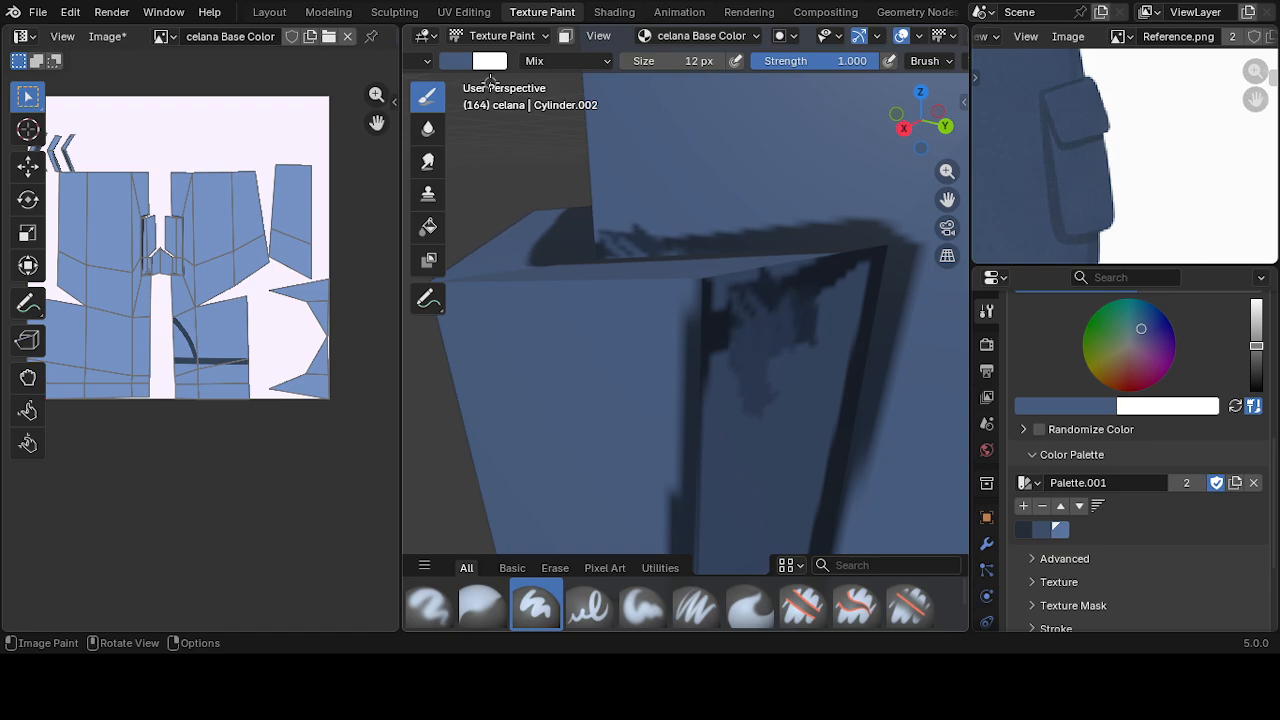
click(457, 62)
drag(612, 160, 612, 123)
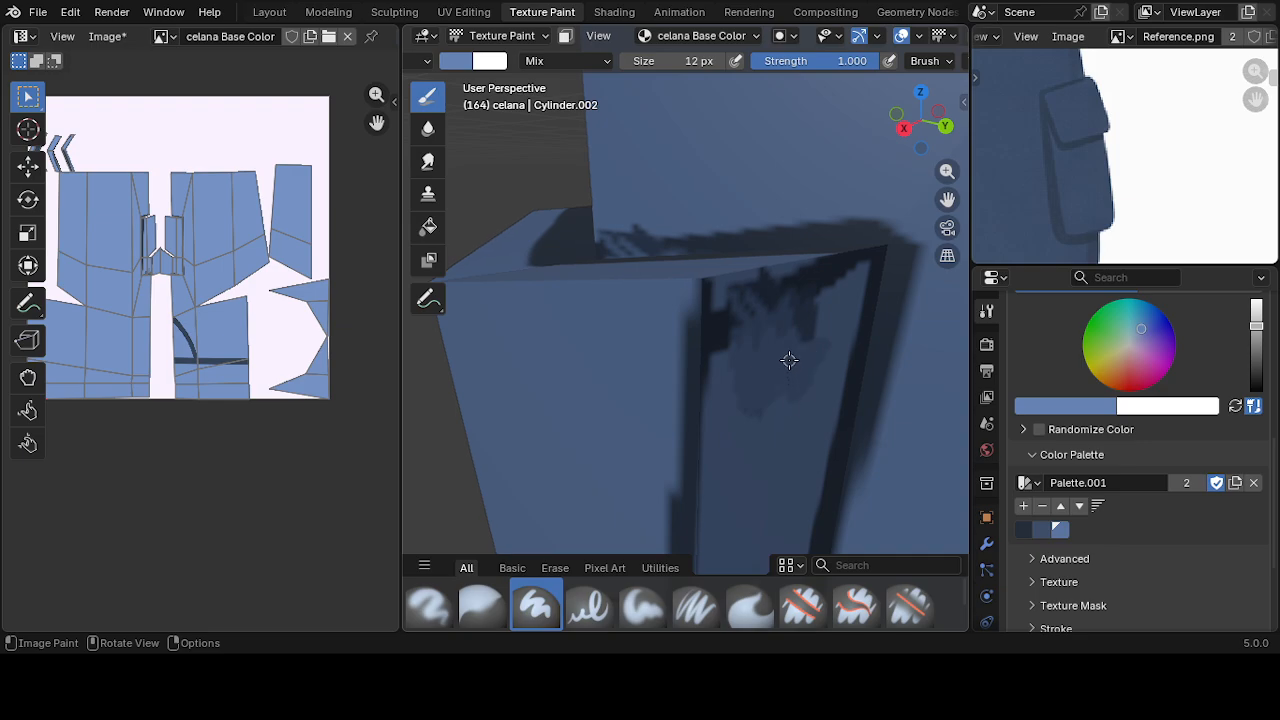
- Sample the shorts' light base blue from the texture image and add it to the palette
scroll(243, 319, up, 3)
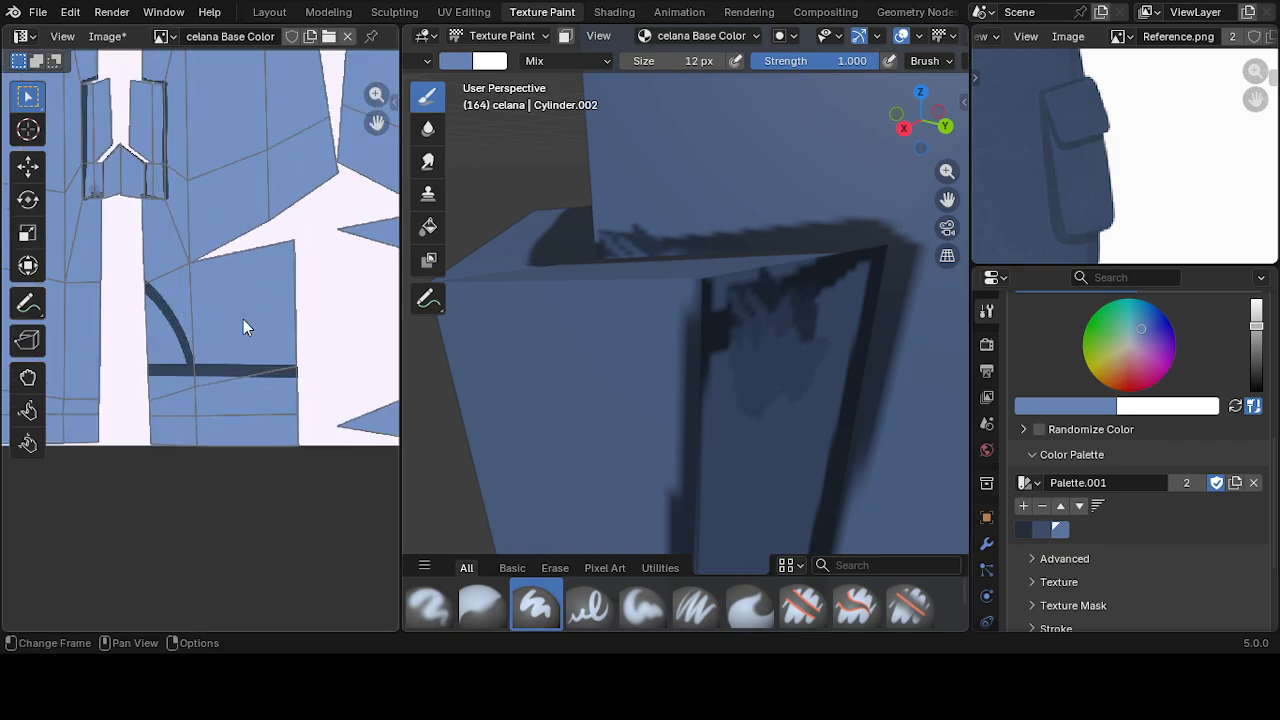
click(463, 62)
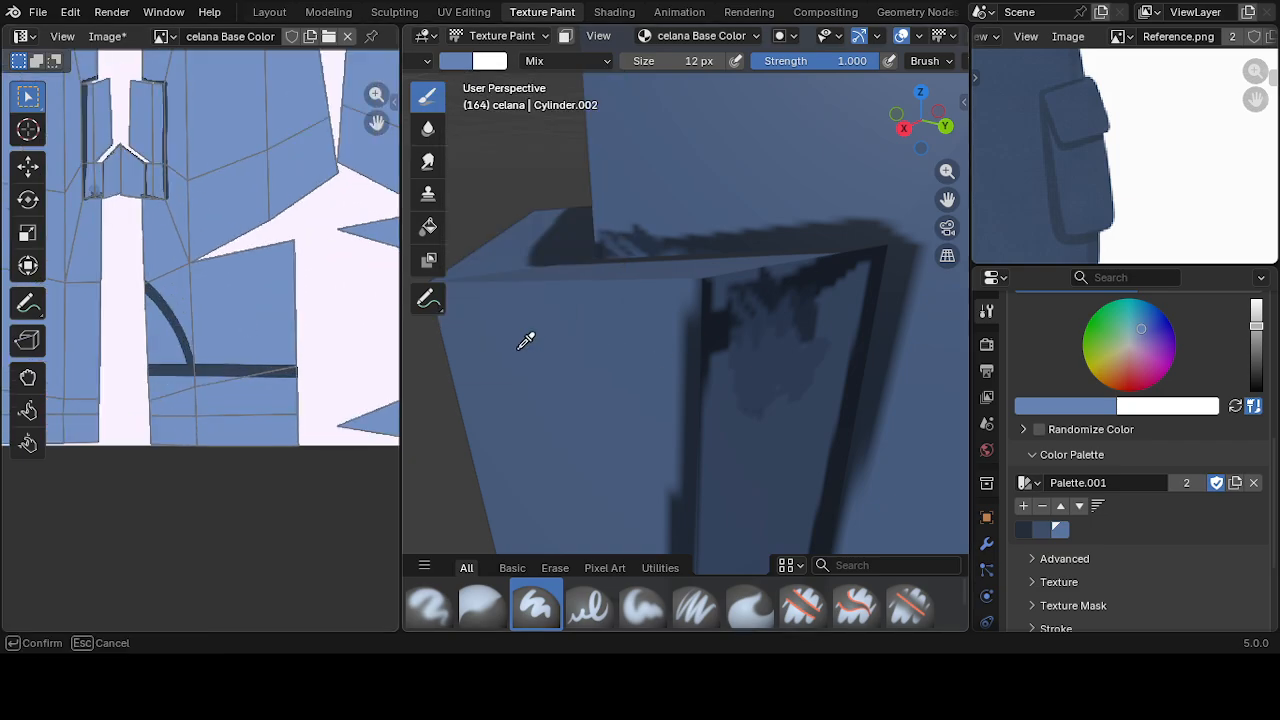
drag(785, 294, 786, 336)
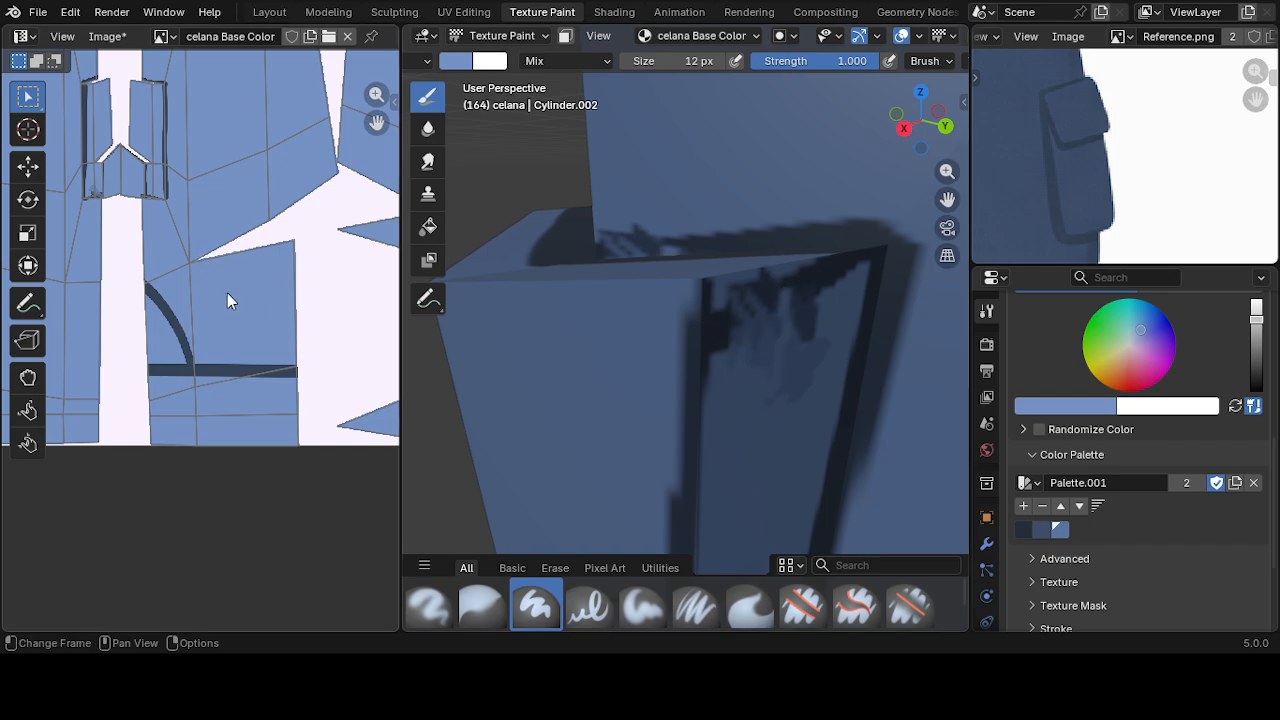
click(1024, 509)
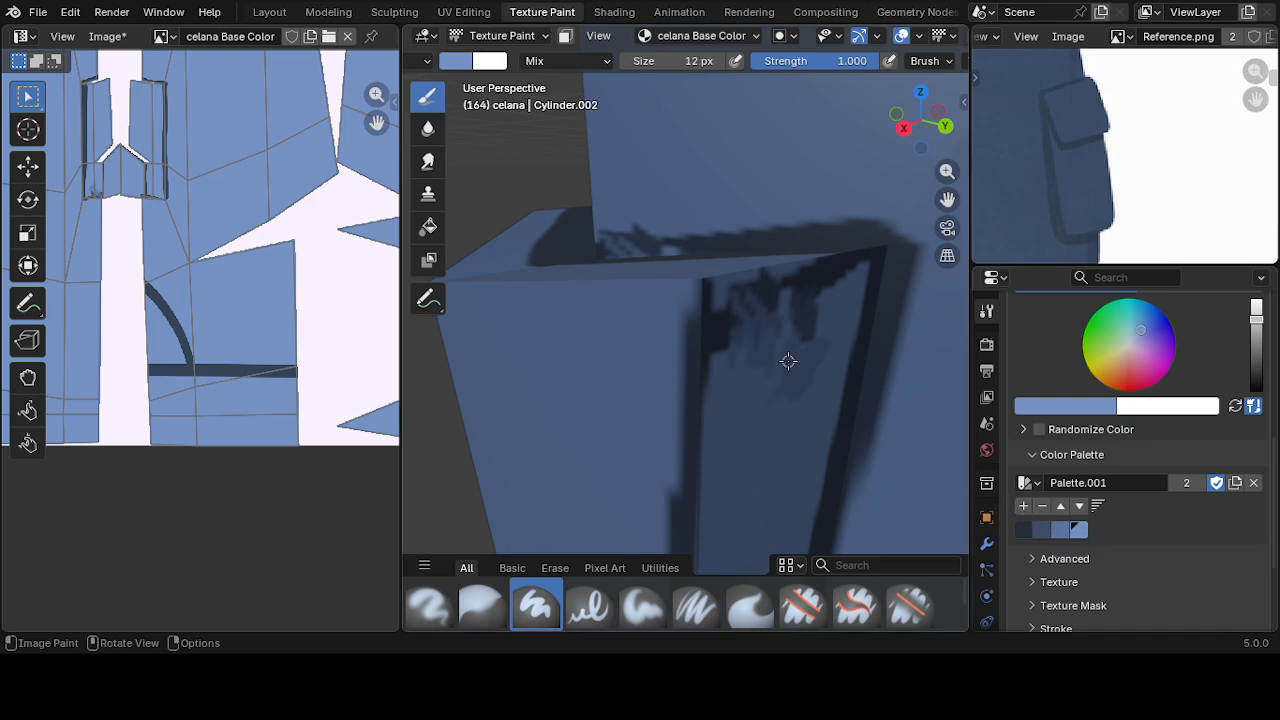
- Set the brush size to 22 px and paint base blue over the jagged dark marks on the flap's rear side face
key(f)
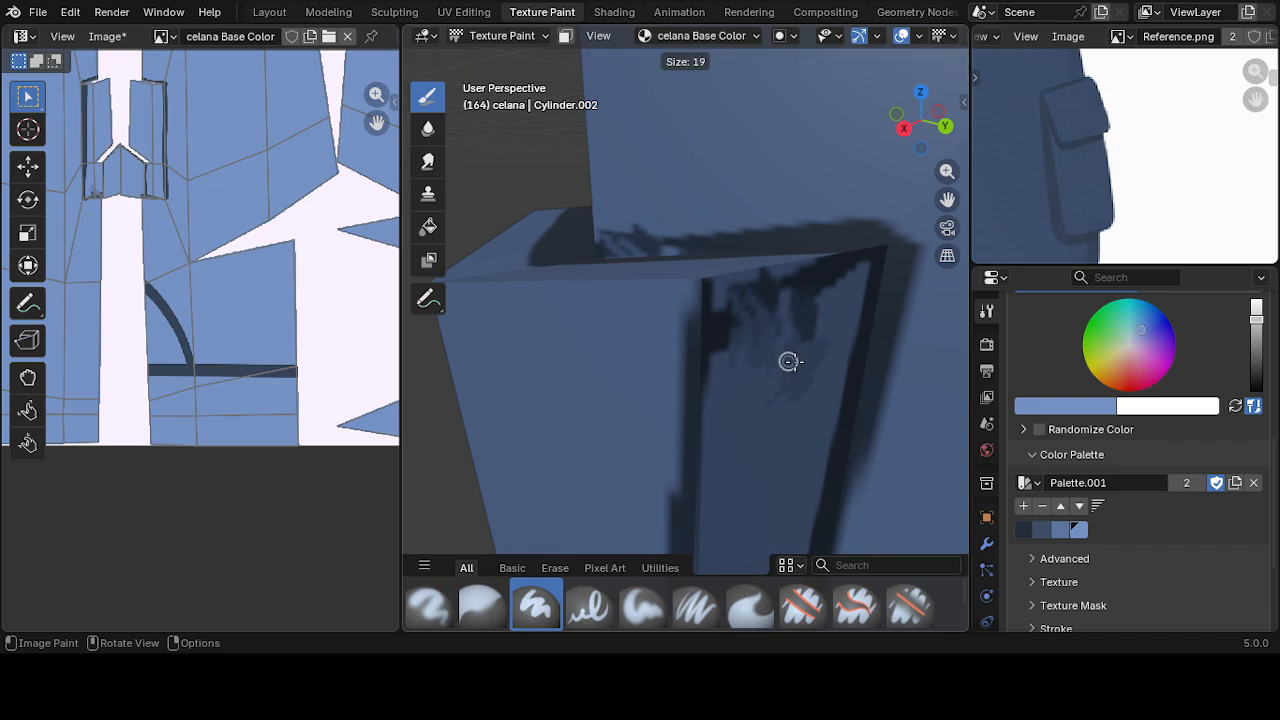
click(791, 361)
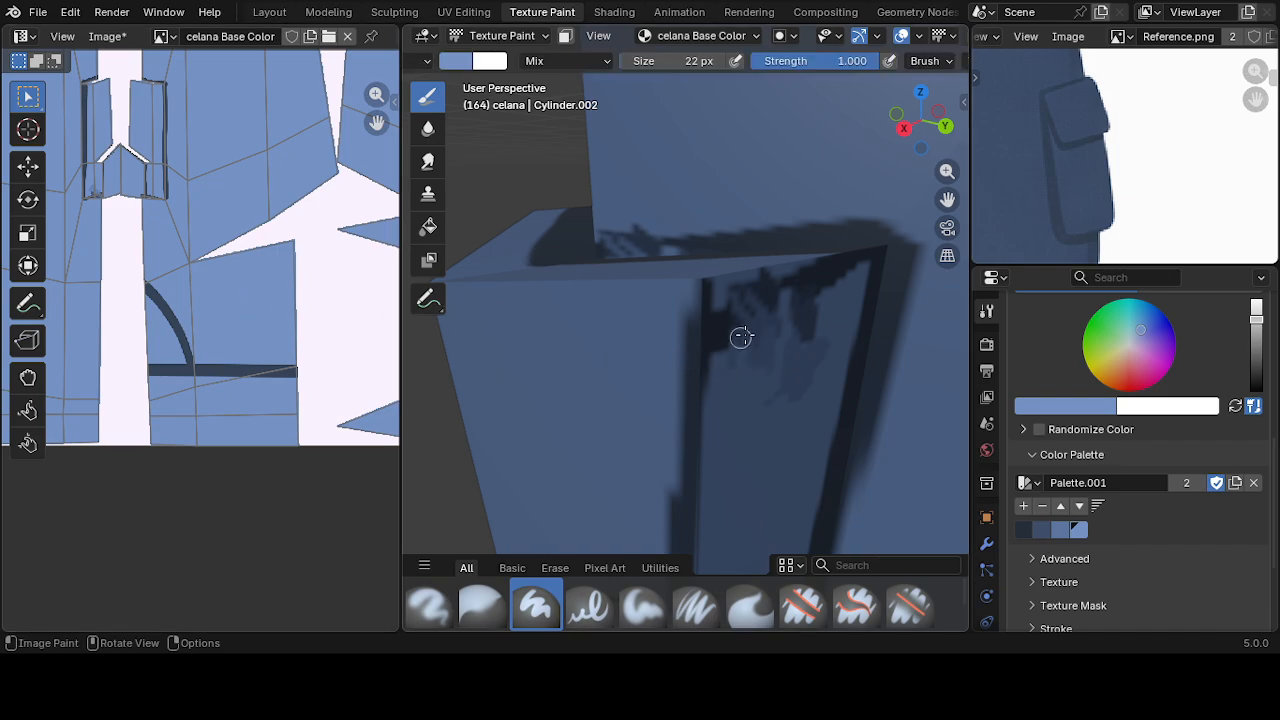
mouse_move(737, 337)
mouse_down()
mouse_move(766, 349)
mouse_move(737, 357)
mouse_move(740, 393)
mouse_move(740, 314)
mouse_move(786, 286)
mouse_move(831, 291)
mouse_move(809, 386)
mouse_move(811, 340)
mouse_move(787, 405)
mouse_move(791, 300)
mouse_move(771, 386)
mouse_move(737, 303)
mouse_move(782, 276)
mouse_move(726, 329)
mouse_move(720, 297)
mouse_move(789, 277)
mouse_up()
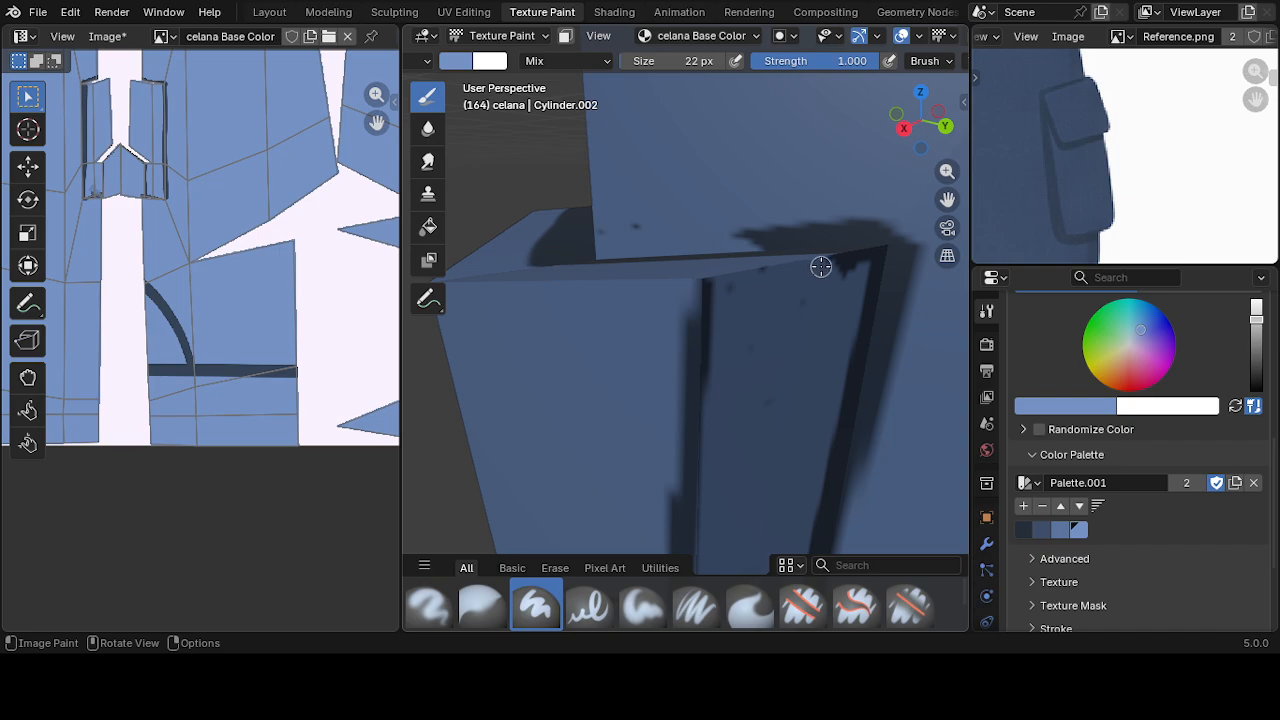
- Sample the dark seam blue from the texture image, add it to the palette, and set the brush size to 14 px
click(454, 61)
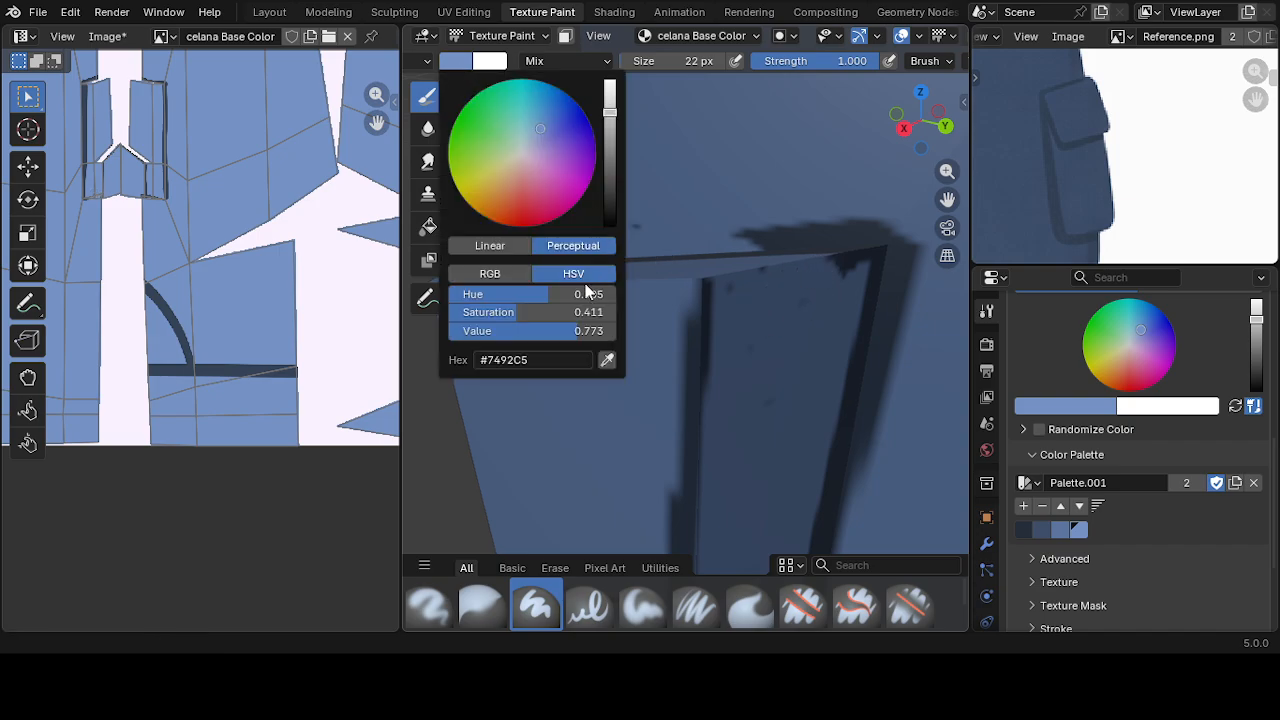
click(606, 359)
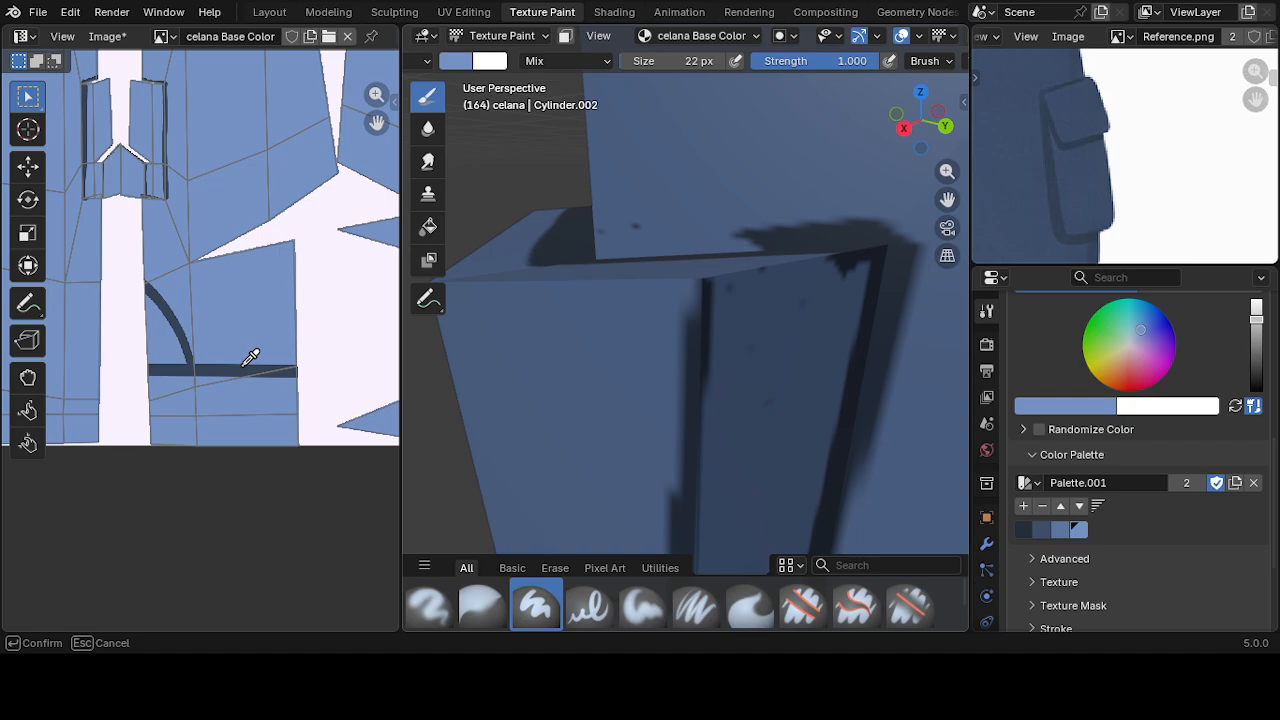
click(239, 371)
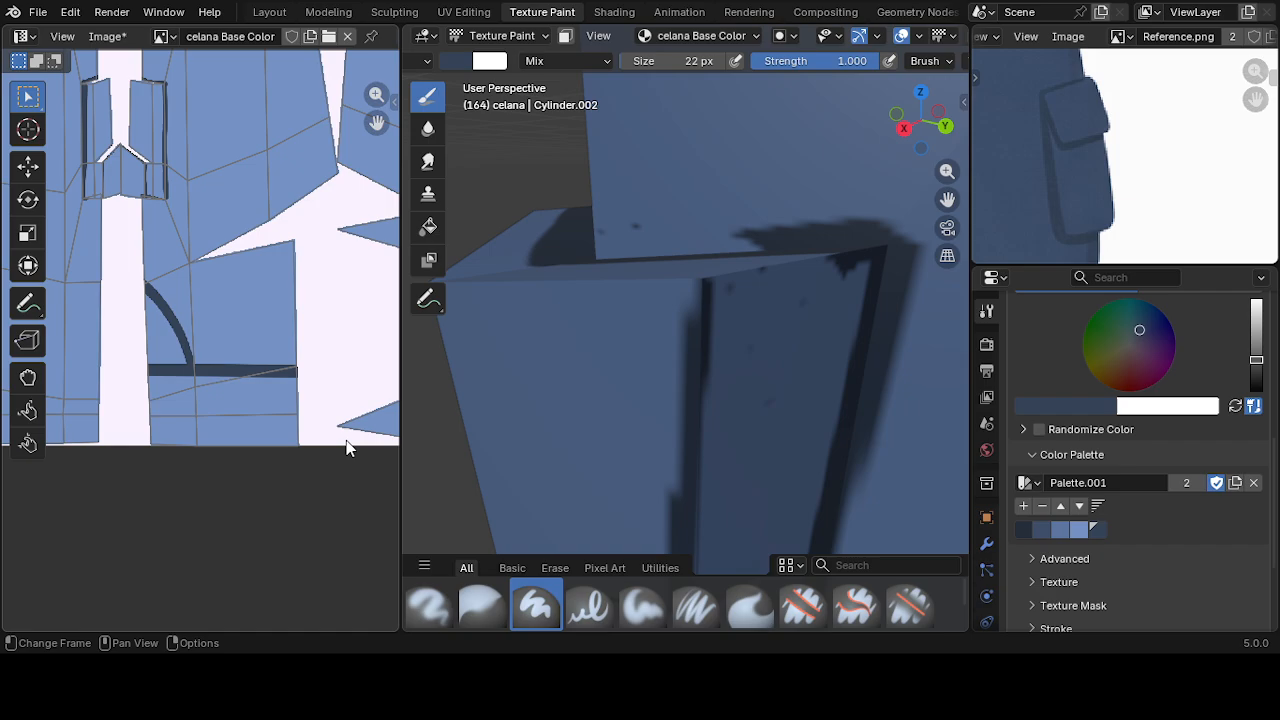
key(f)
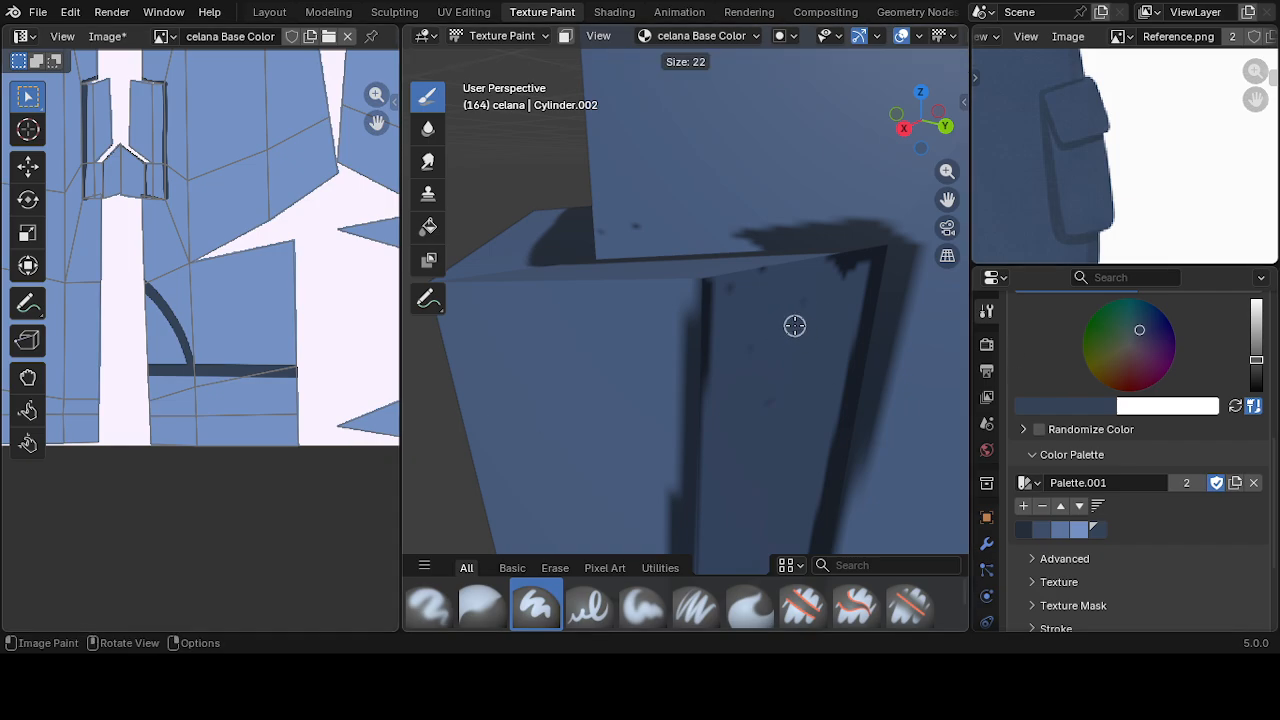
click(794, 325)
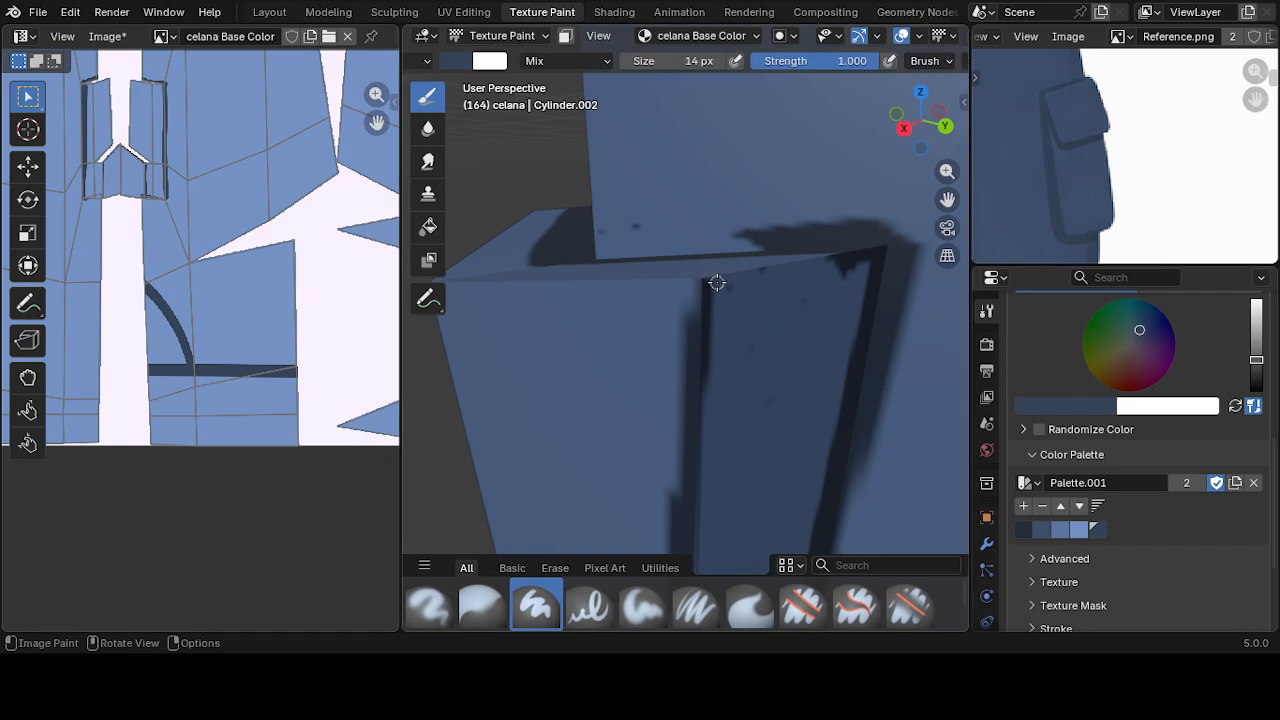
- Paint a dark seam line along the upper edge of the pocket flap, across its side and front faces
drag(718, 277, 872, 253)
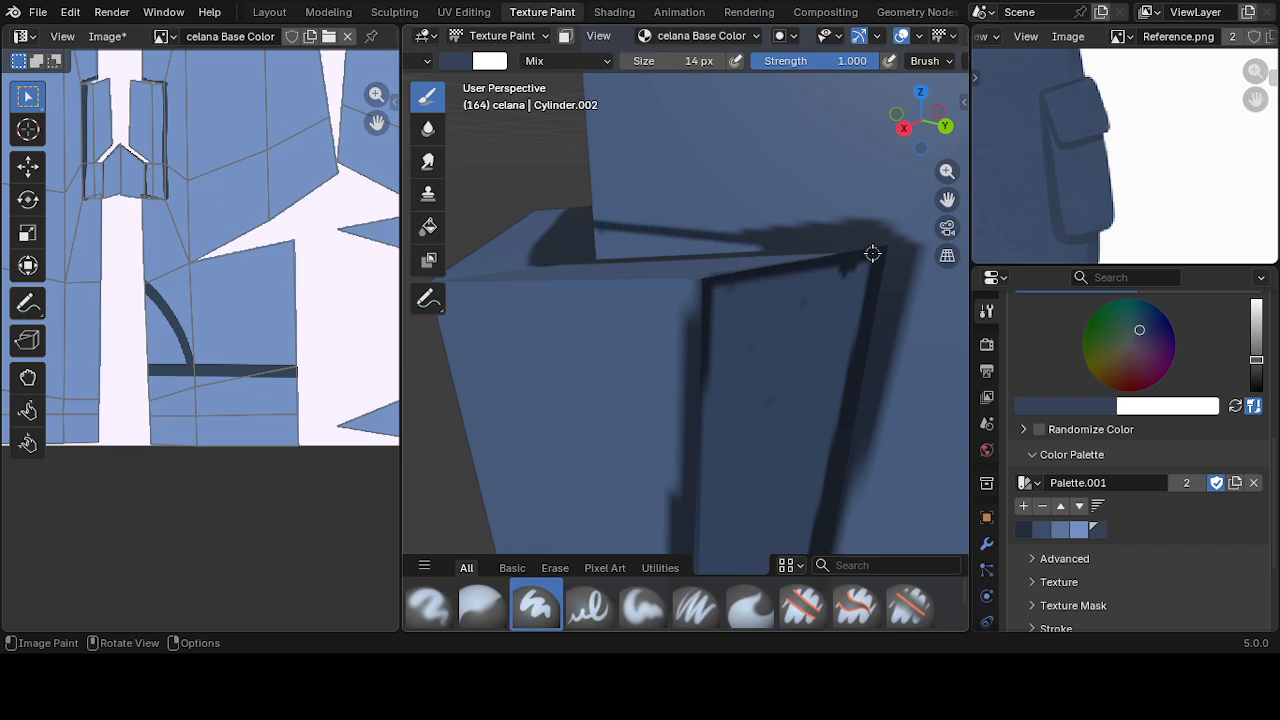
middle_drag(846, 350, 777, 246)
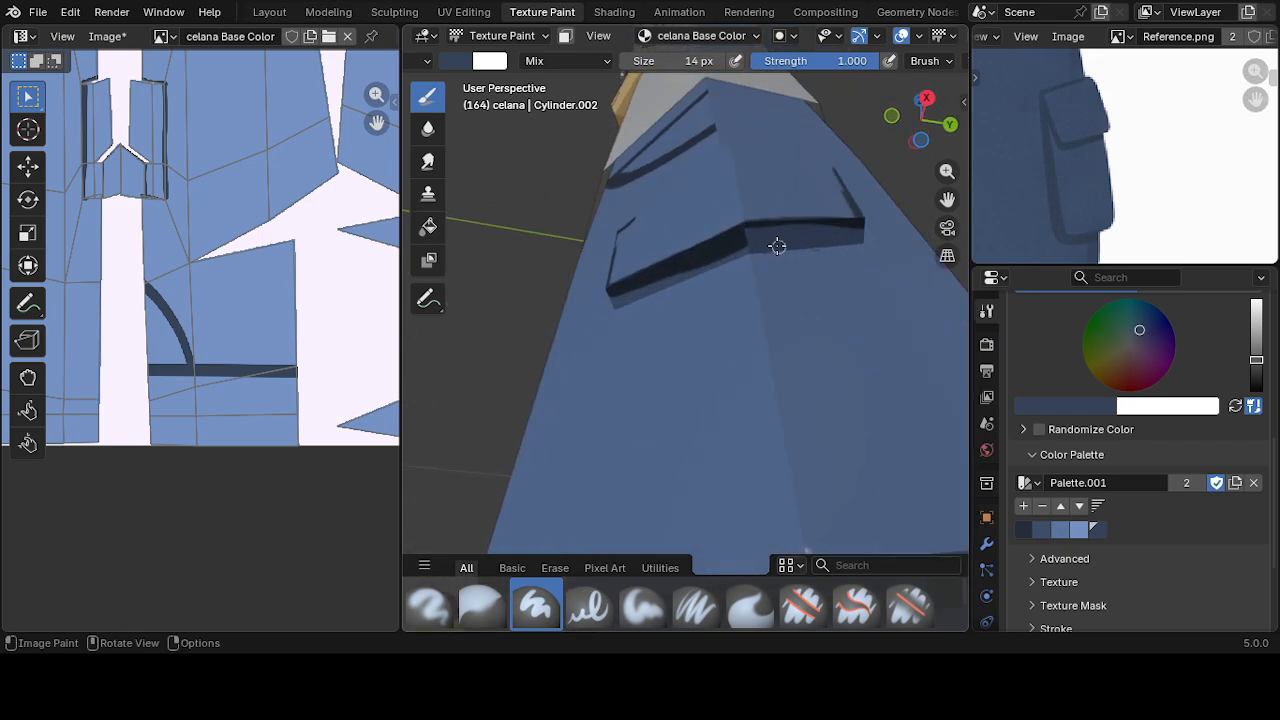
drag(740, 234, 870, 222)
mouse_move(870, 222)
middle_down()
mouse_move(821, 272)
mouse_move(860, 380)
mouse_move(820, 420)
mouse_move(845, 445)
mouse_move(677, 371)
mouse_move(634, 320)
middle_up()
drag(606, 306, 866, 377)
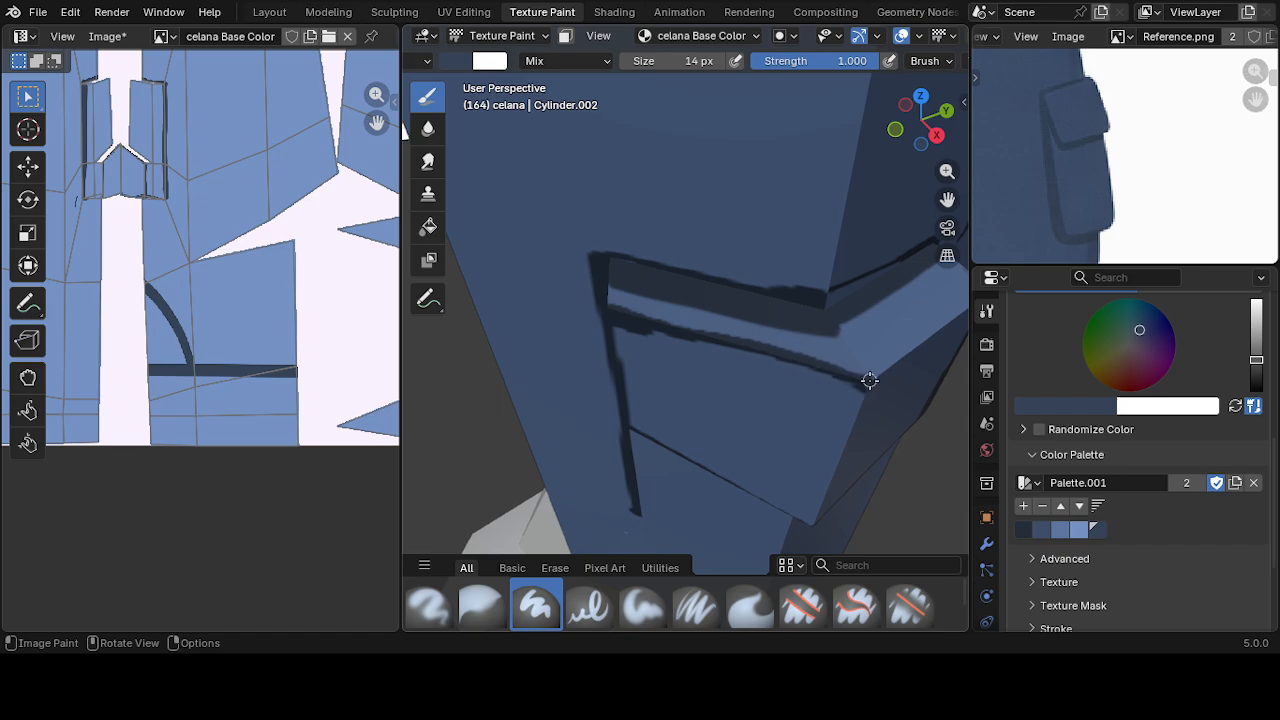
mouse_move(866, 377)
middle_down()
mouse_move(787, 395)
mouse_move(770, 378)
mouse_move(614, 391)
middle_up()
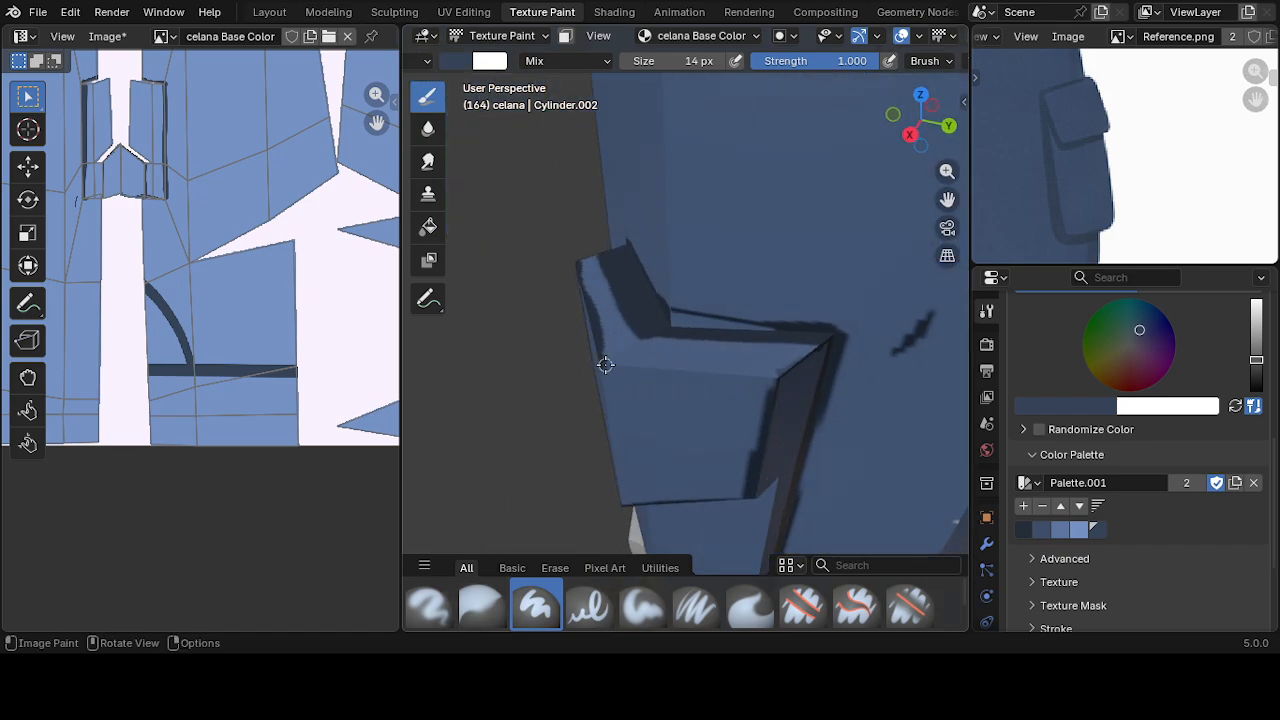
drag(604, 364, 780, 374)
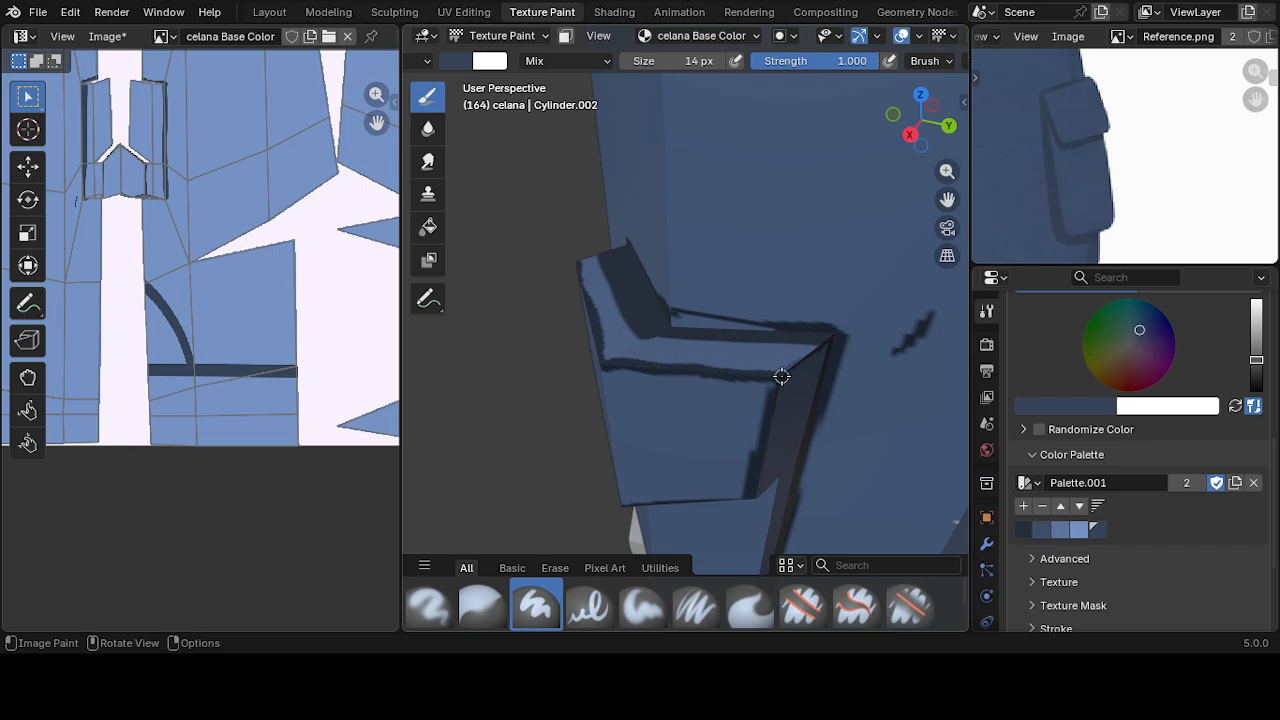
- Enable Stabilize Stroke, paint a dark stroke along the flap's top bevel, and set the stabilizer radius to 47 px
mouse_move(780, 374)
middle_down()
mouse_move(732, 383)
mouse_move(740, 394)
mouse_move(763, 337)
mouse_move(737, 277)
mouse_move(827, 229)
mouse_move(780, 271)
mouse_move(771, 357)
mouse_move(754, 283)
mouse_move(741, 321)
middle_up()
scroll(750, 62, down, 5)
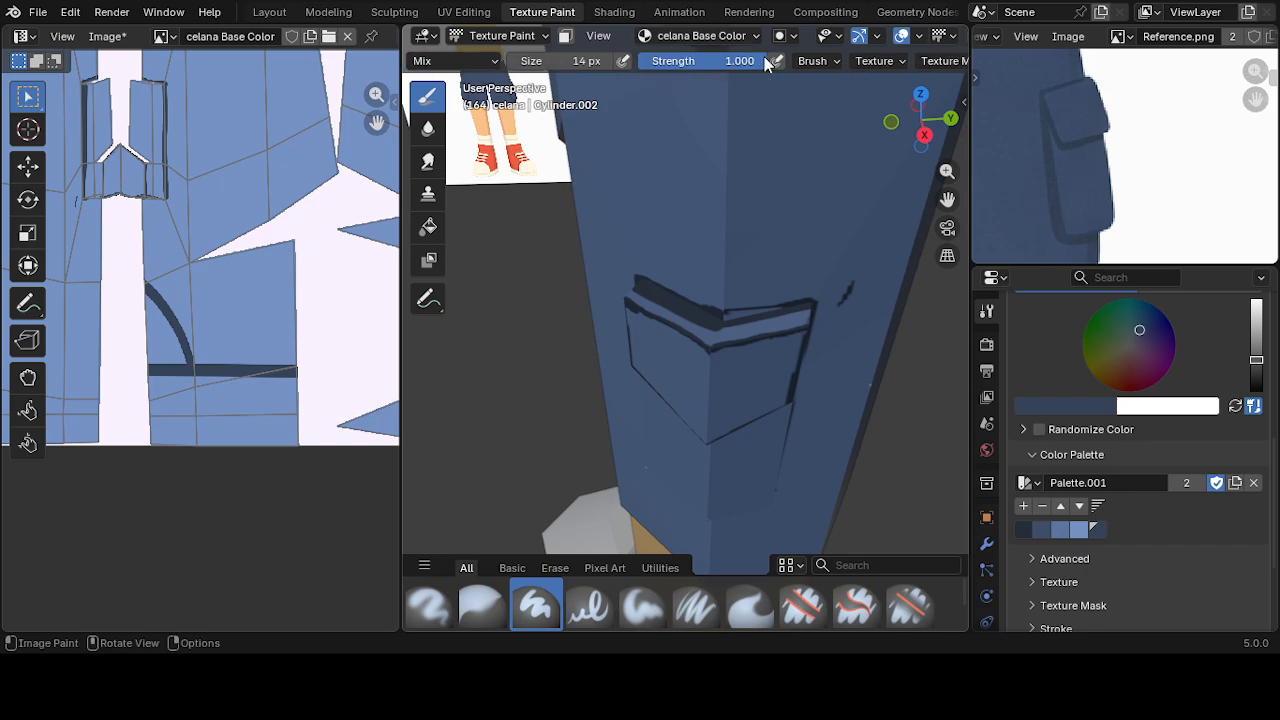
click(668, 62)
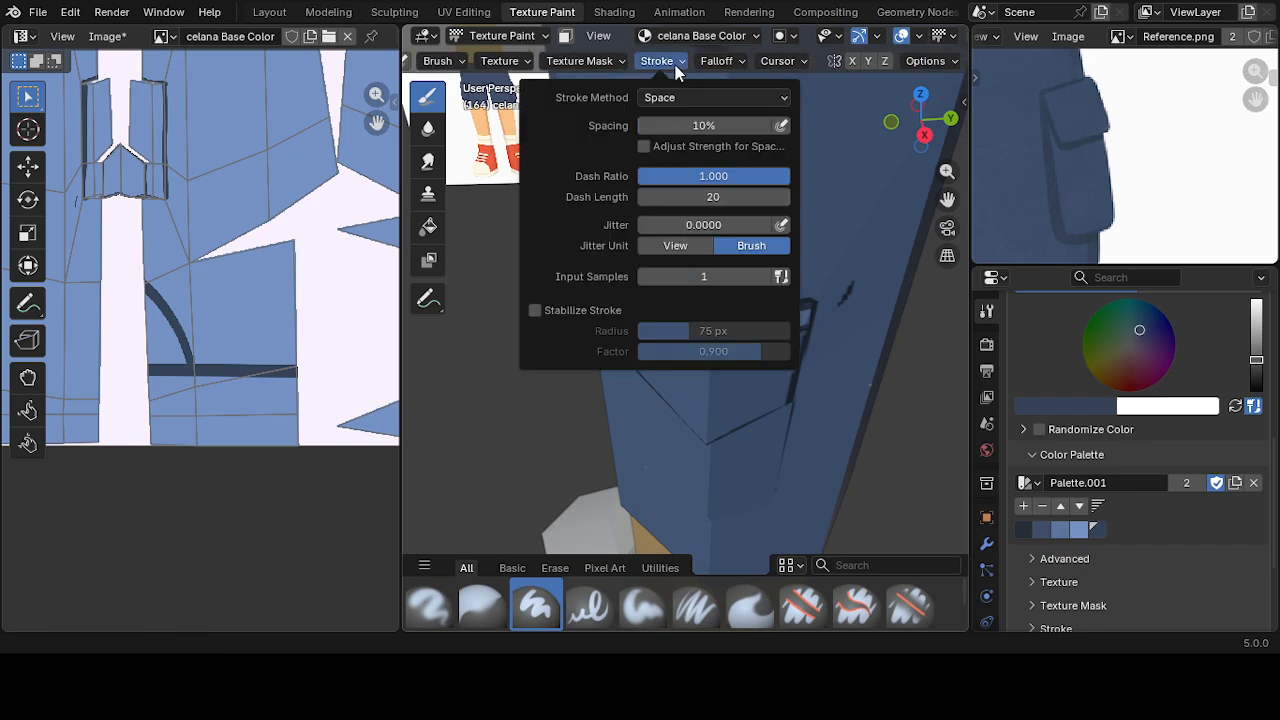
click(535, 310)
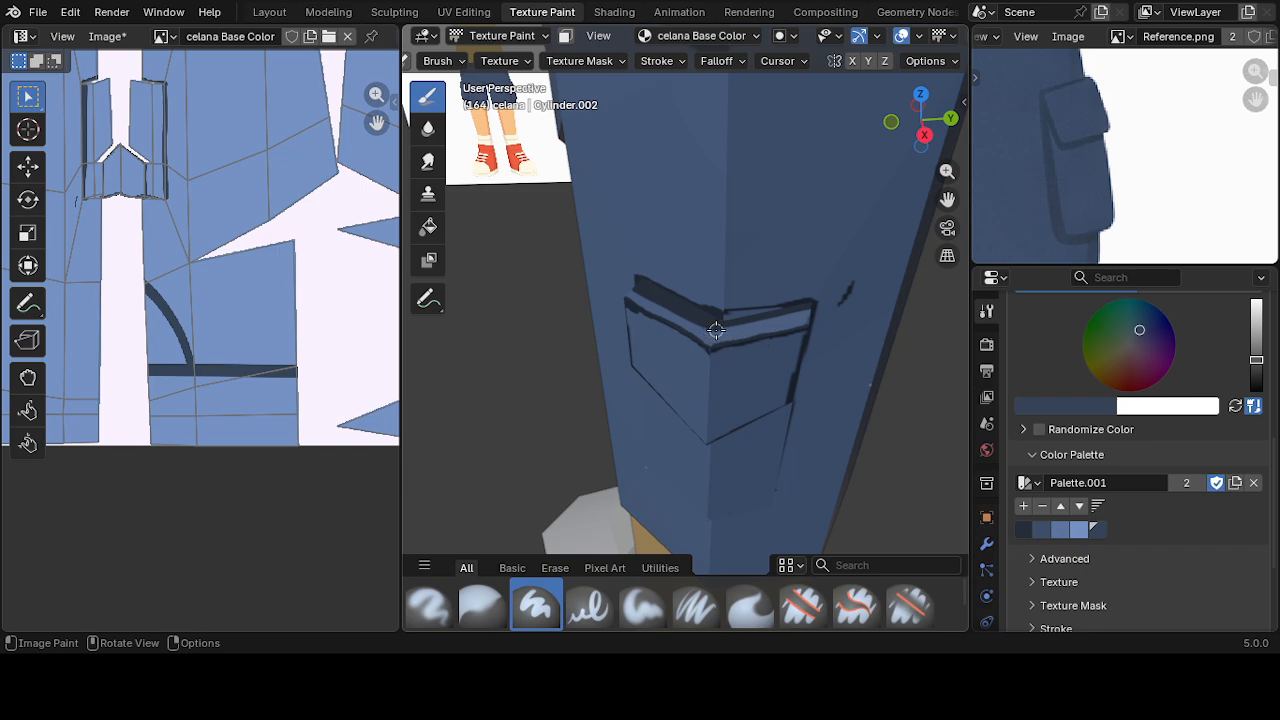
drag(785, 318, 861, 294)
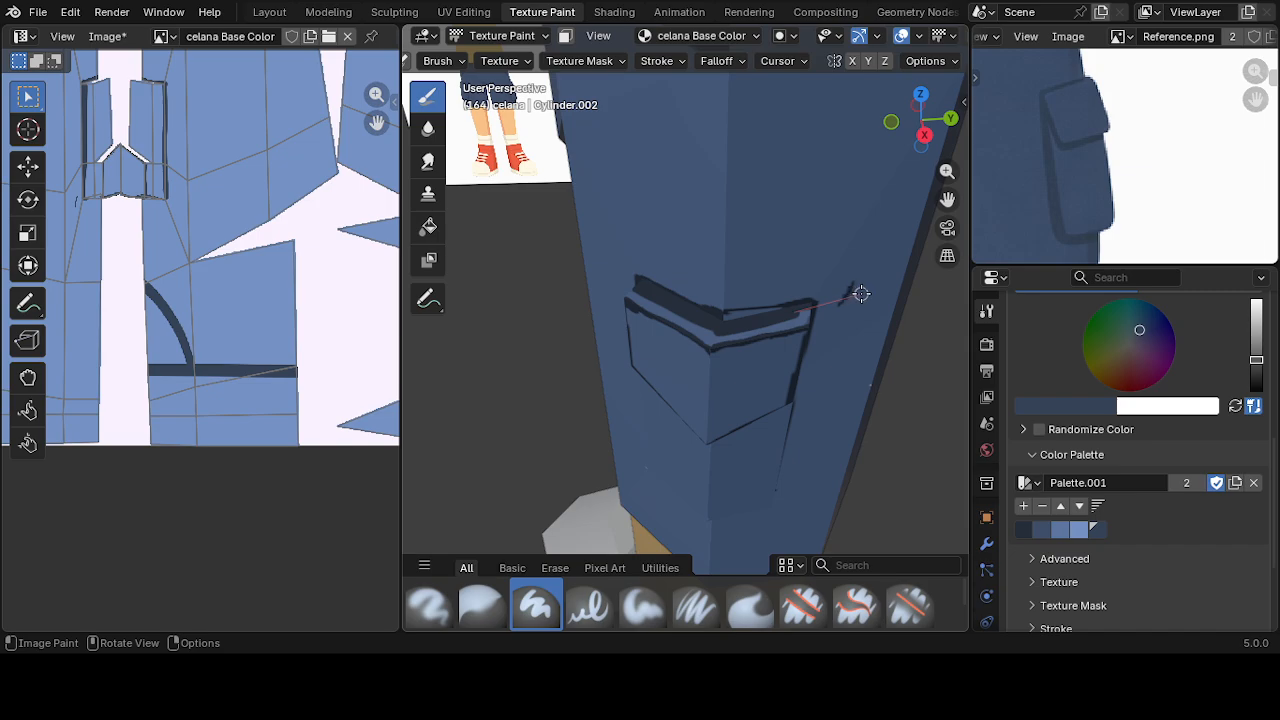
click(683, 61)
drag(740, 331, 740, 331)
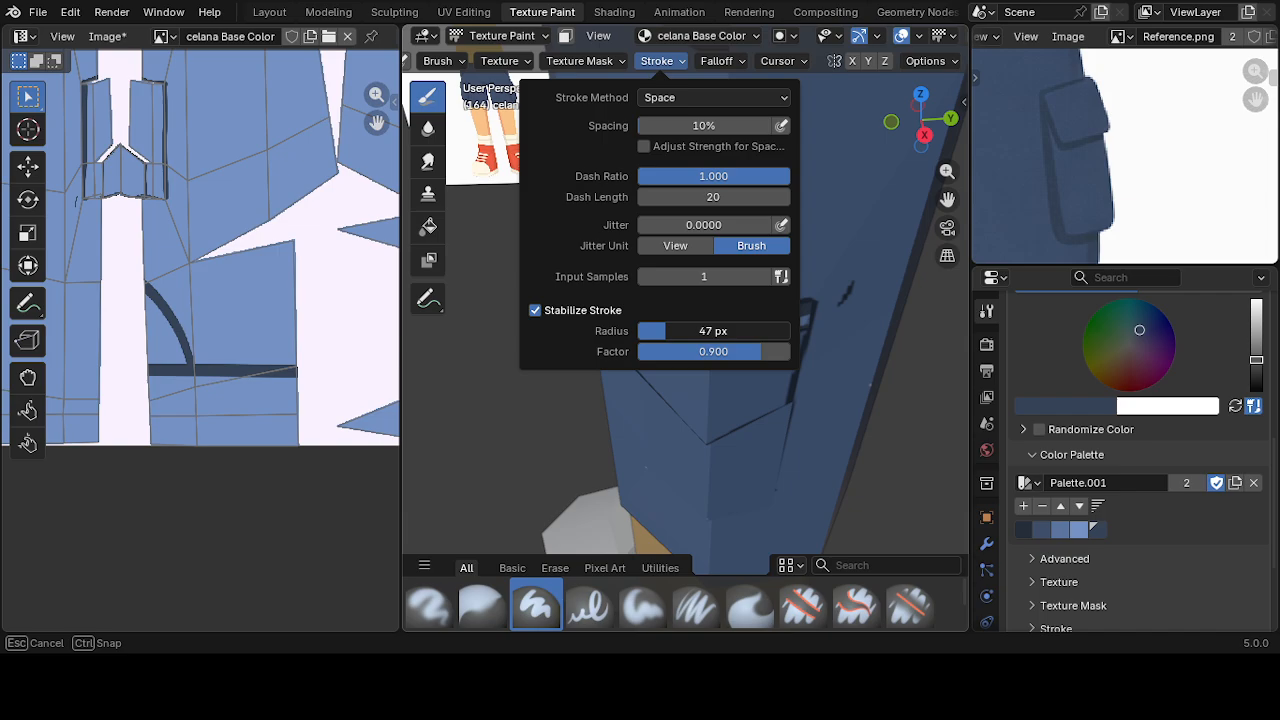
- Paint smooth dark strokes along the upper edges of the pocket flap's two front faces
scroll(730, 365, up, 3)
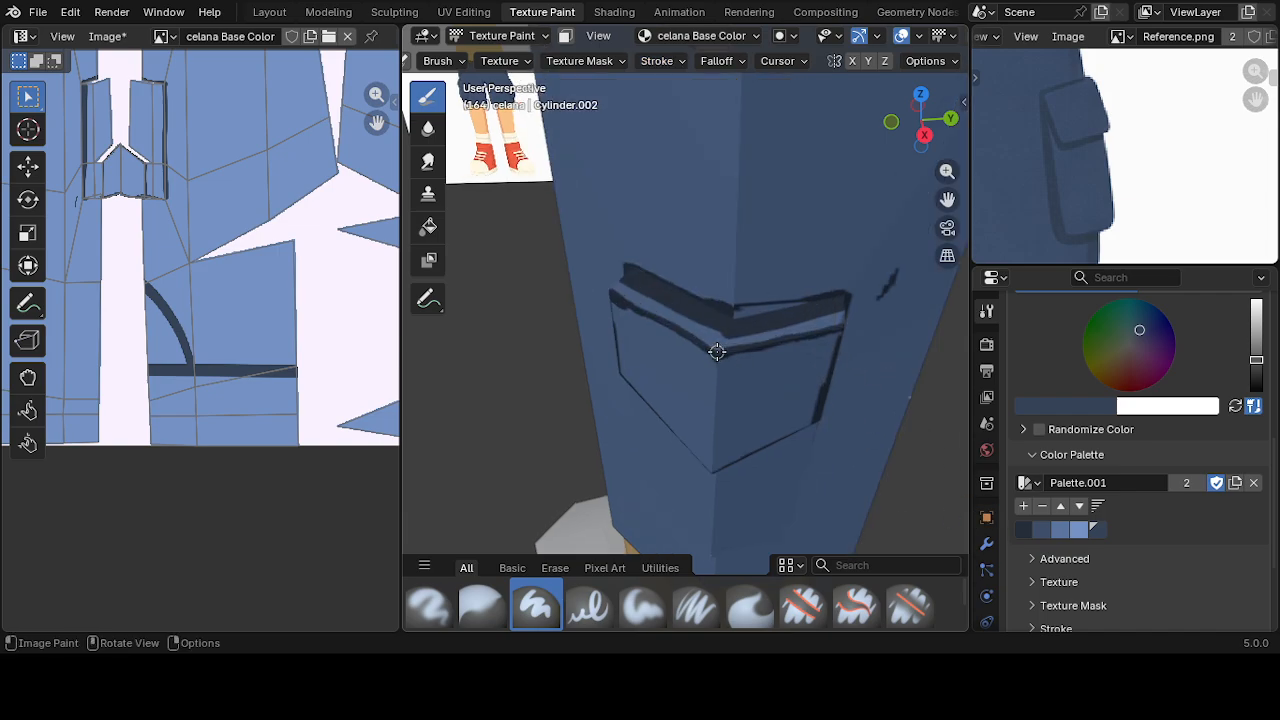
drag(760, 362, 932, 320)
middle_drag(606, 321, 635, 302)
drag(635, 302, 860, 354)
- Choose the light base blue palette swatch and paint along the flap's top bevel to clean up the light strip
middle_drag(860, 354, 764, 407)
scroll(661, 357, up, 1)
scroll(661, 357, down, 1)
scroll(663, 357, down, 1)
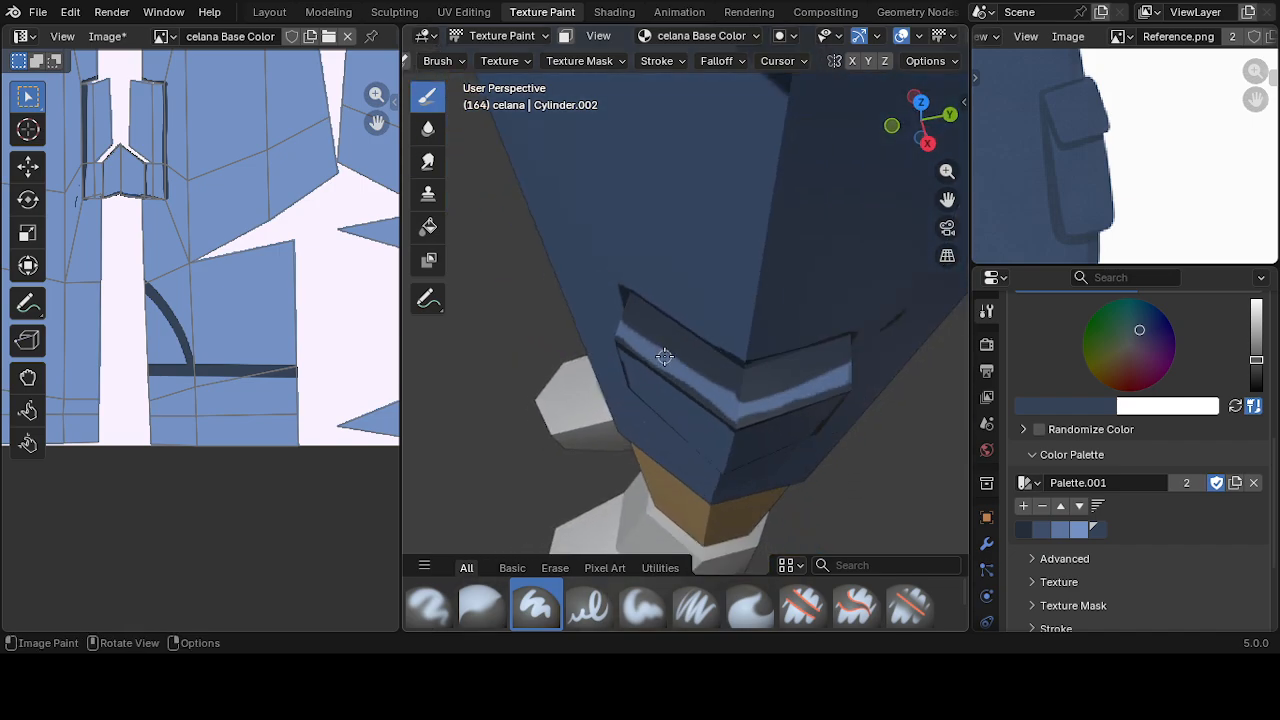
scroll(663, 357, up, 1)
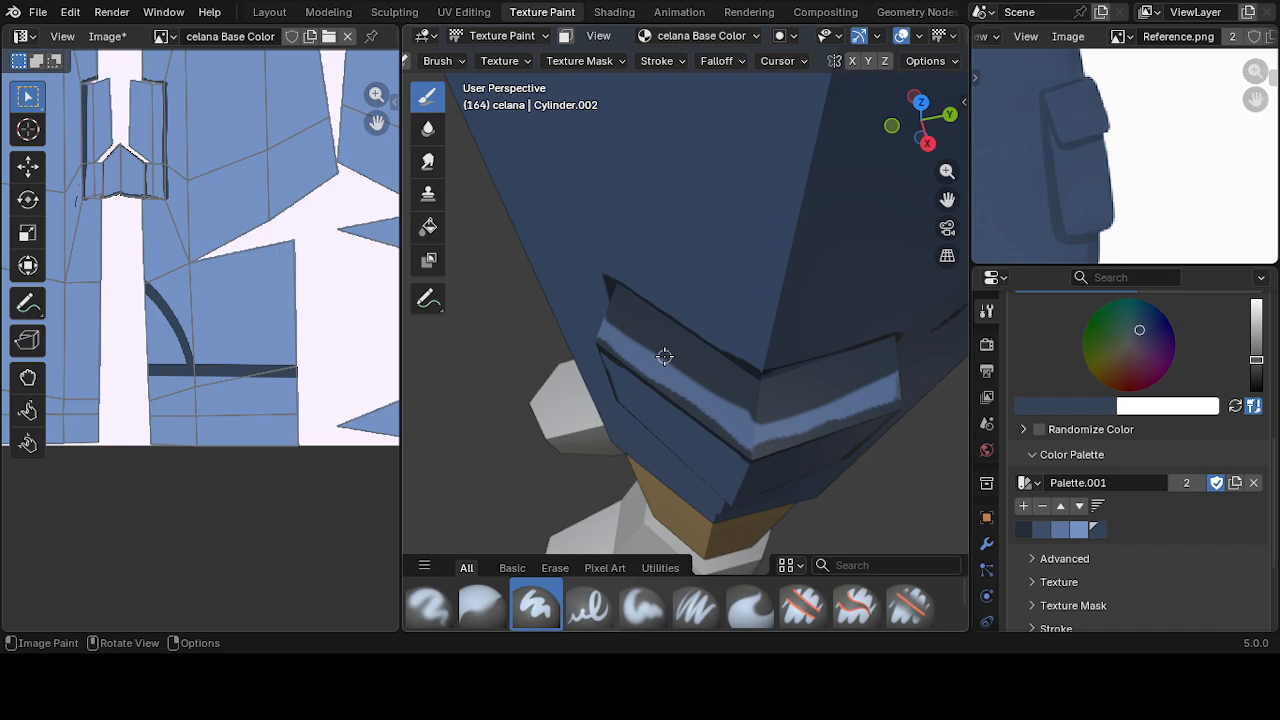
click(1076, 529)
mouse_move(617, 328)
mouse_down()
mouse_move(818, 446)
mouse_move(811, 403)
mouse_move(932, 360)
mouse_up()
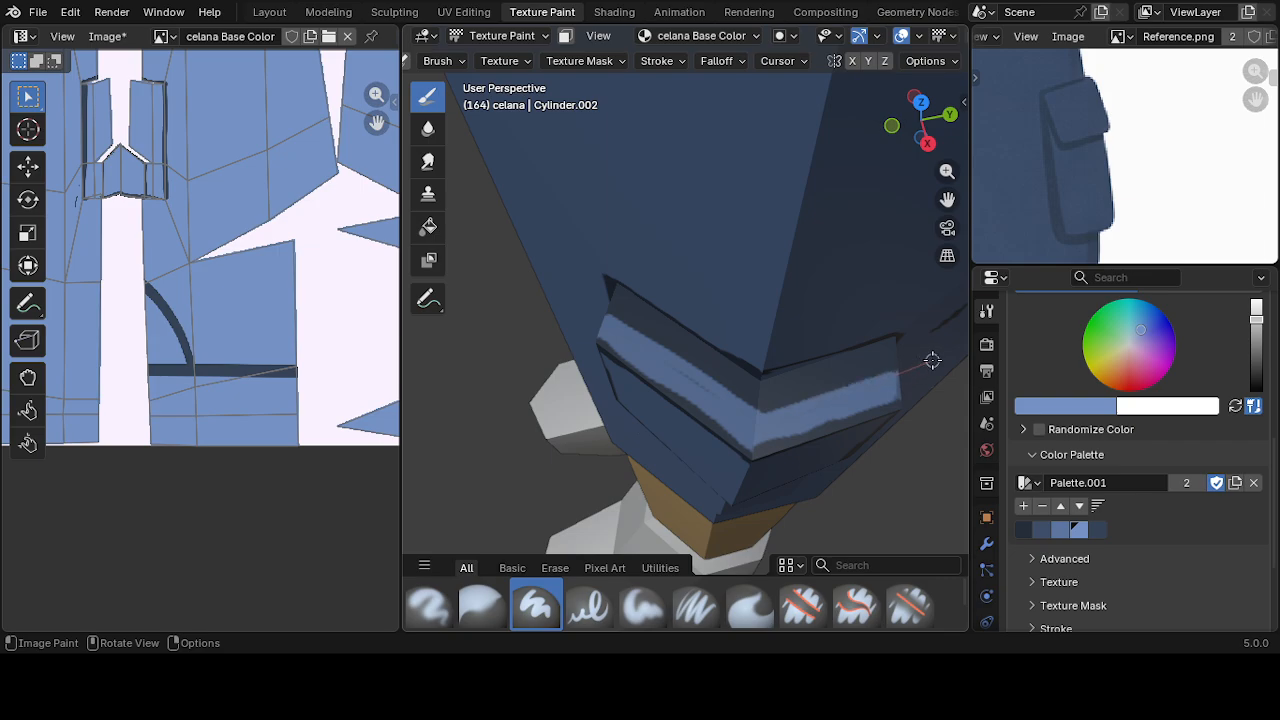
mouse_move(933, 359)
middle_down()
mouse_move(777, 429)
mouse_move(803, 271)
mouse_move(749, 269)
mouse_move(741, 326)
mouse_move(837, 343)
mouse_move(709, 391)
mouse_move(722, 349)
mouse_move(707, 254)
mouse_move(674, 343)
middle_up()
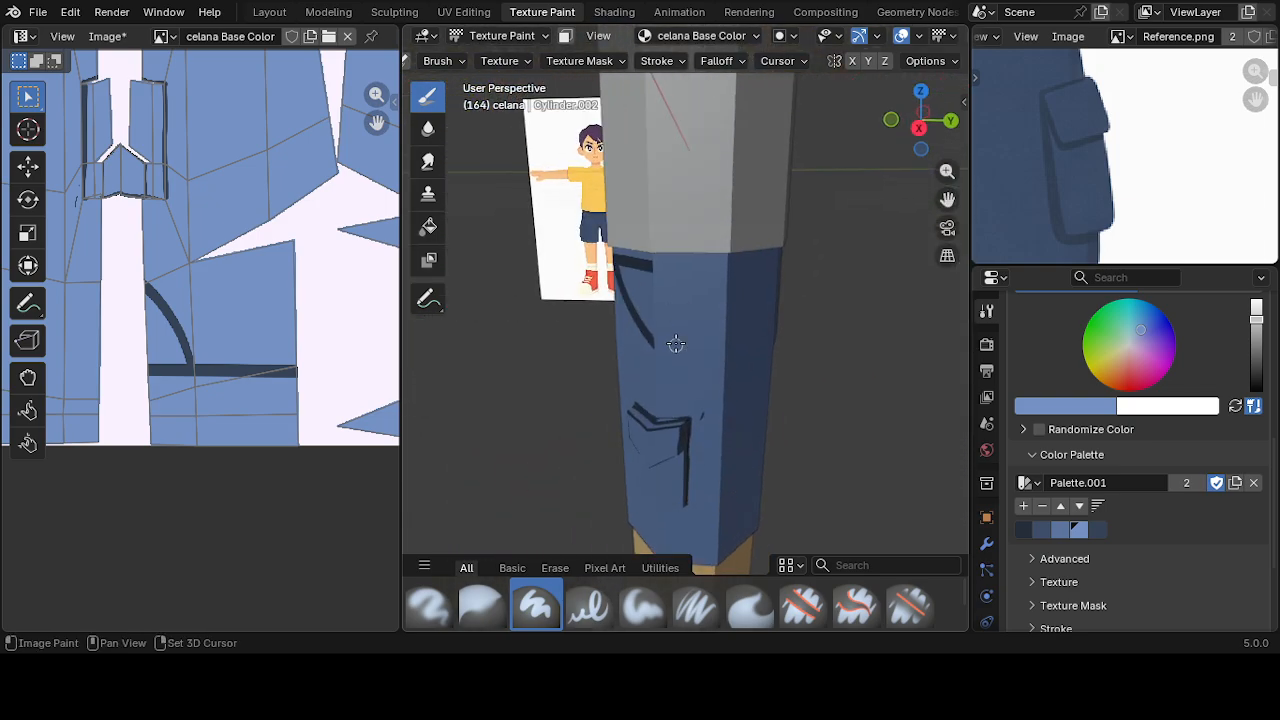
middle_drag(667, 292, 578, 148)
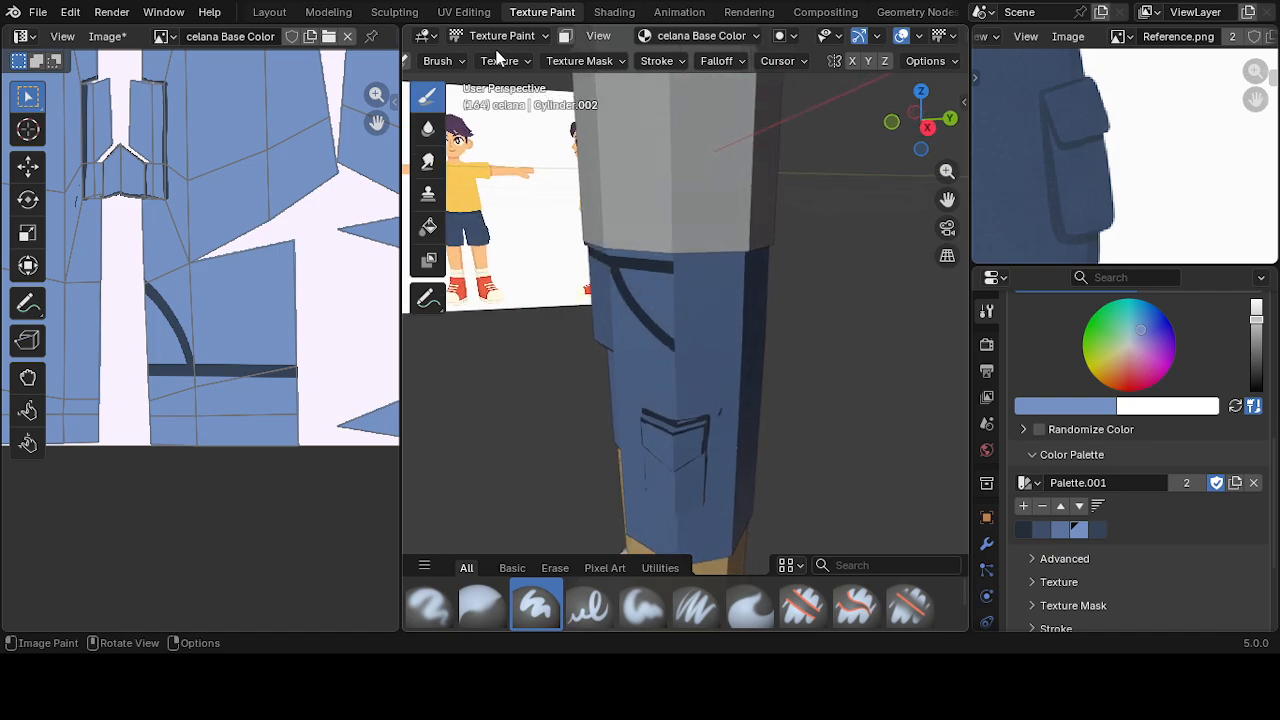
scroll(478, 55, up, 5)
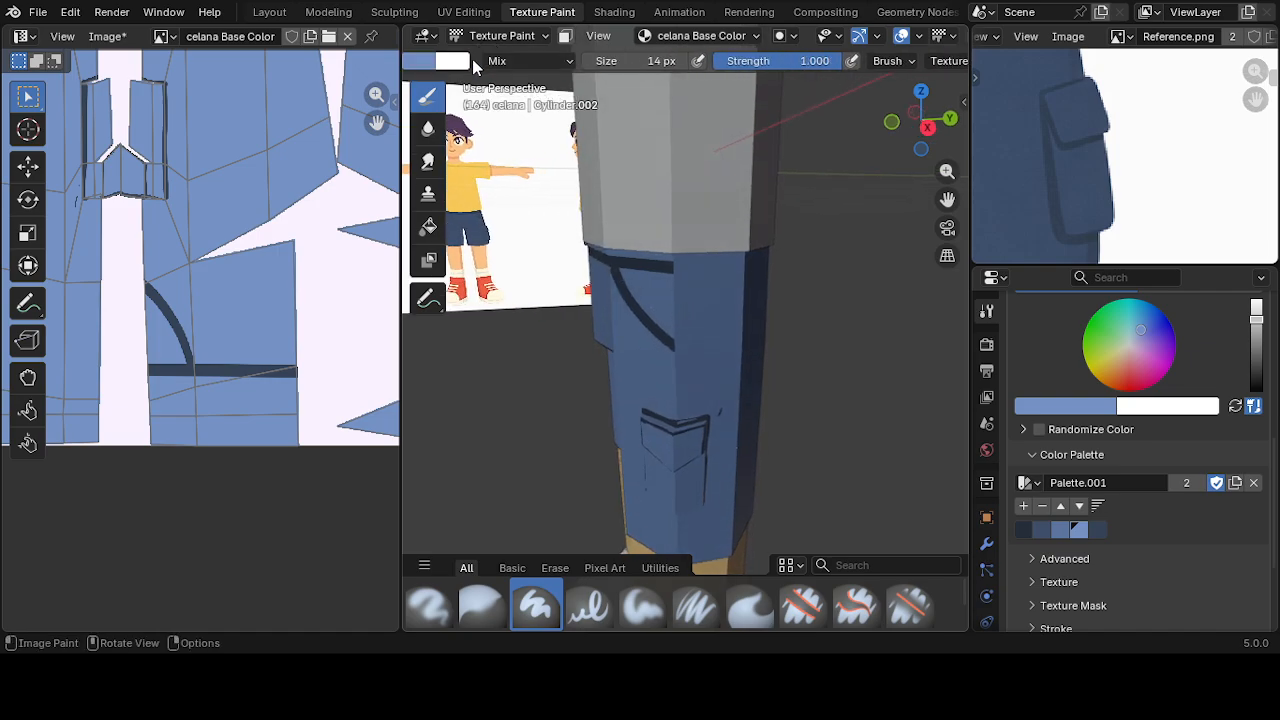
- Choose the dark navy palette swatch and extend the dark waistband line around the side and back of the shorts
click(1097, 530)
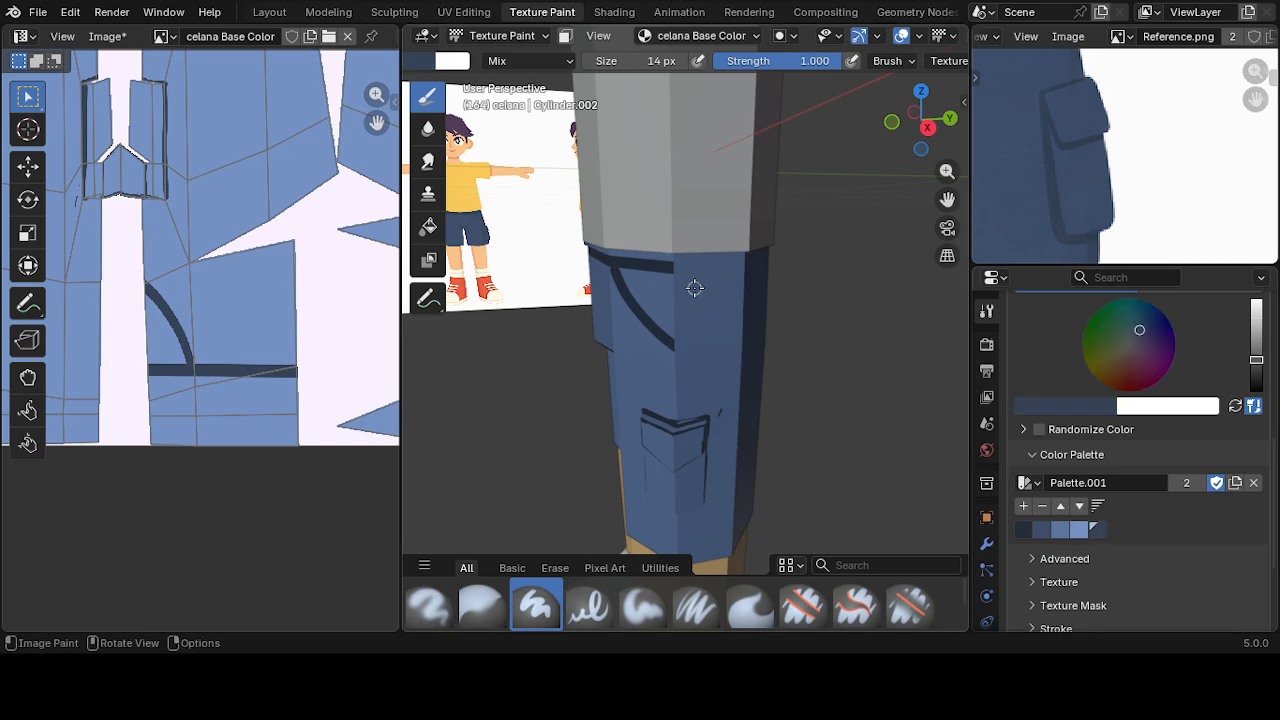
drag(706, 265, 787, 265)
mouse_move(787, 265)
middle_down()
mouse_move(737, 286)
mouse_move(663, 274)
mouse_move(658, 259)
middle_up()
drag(686, 258, 792, 261)
middle_drag(847, 304, 757, 317)
drag(690, 270, 860, 269)
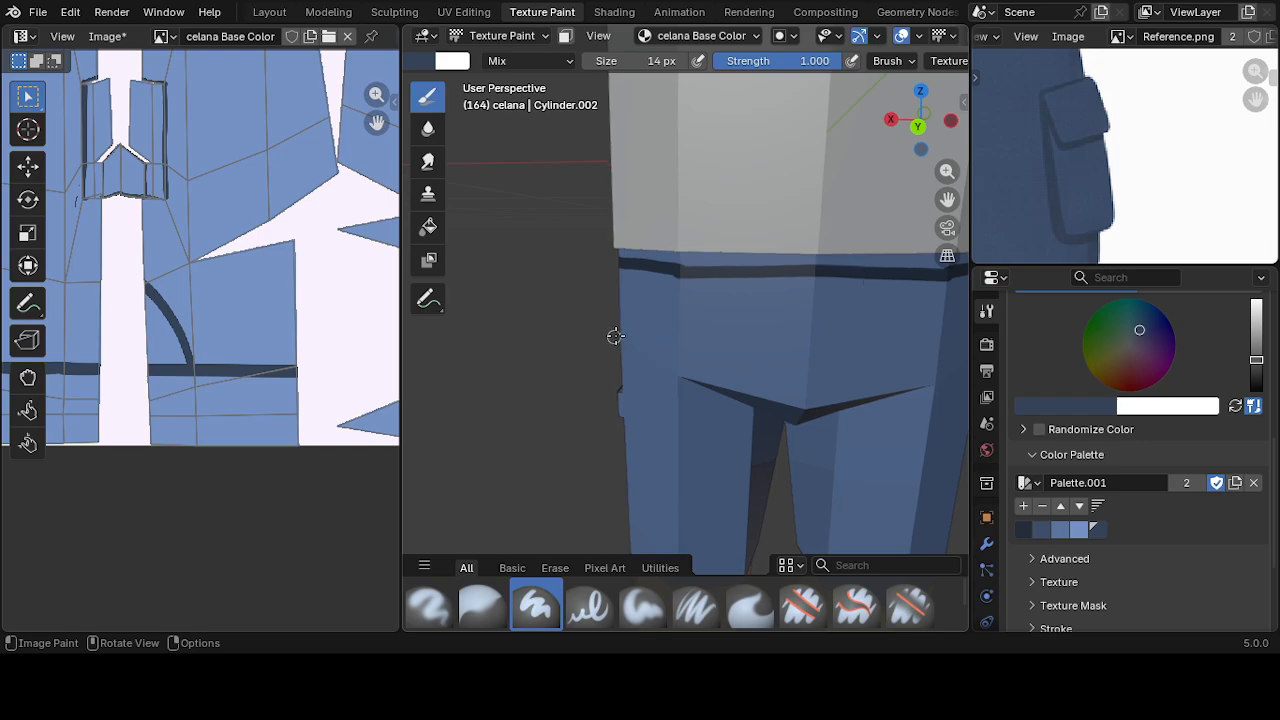
- Paint a dark curved pocket line up to the waistband line on the rear half of the hip, mirroring the front curve
middle_drag(611, 334, 853, 336)
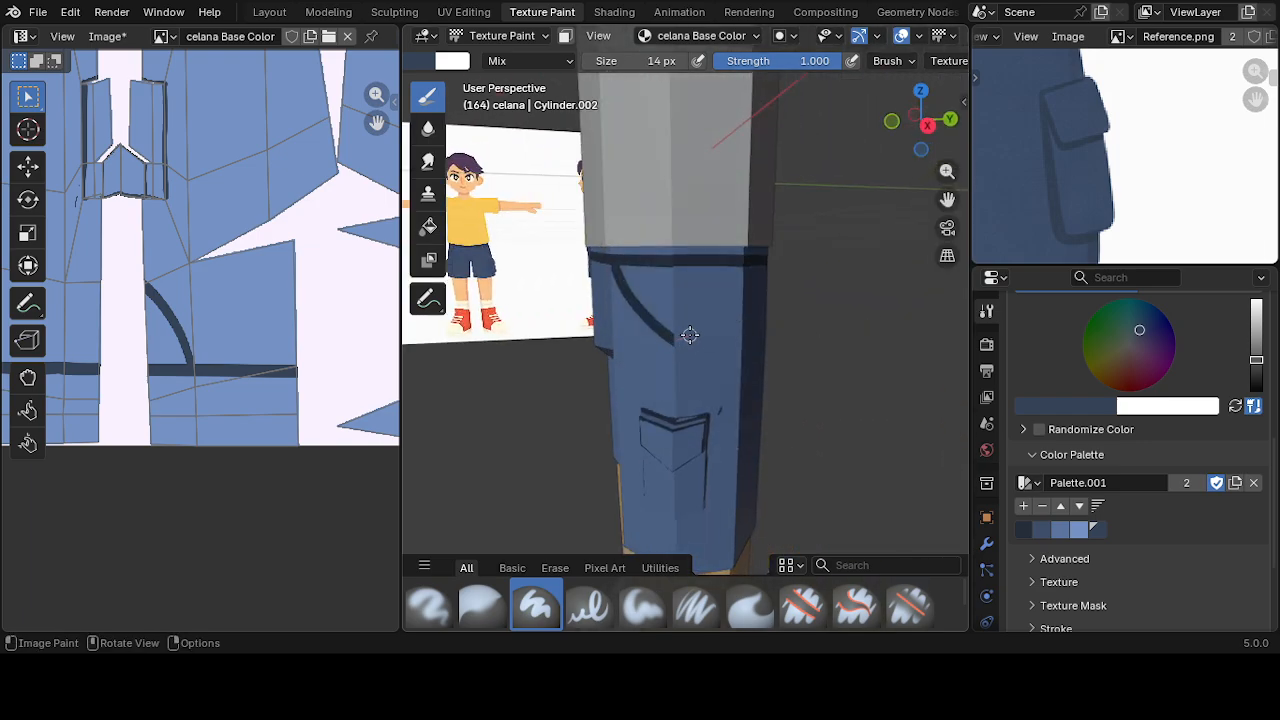
mouse_move(712, 329)
mouse_down()
mouse_move(744, 290)
mouse_move(735, 216)
mouse_up()
scroll(633, 330, down, 2)
middle_drag(633, 330, 651, 366)
scroll(672, 390, up, 3)
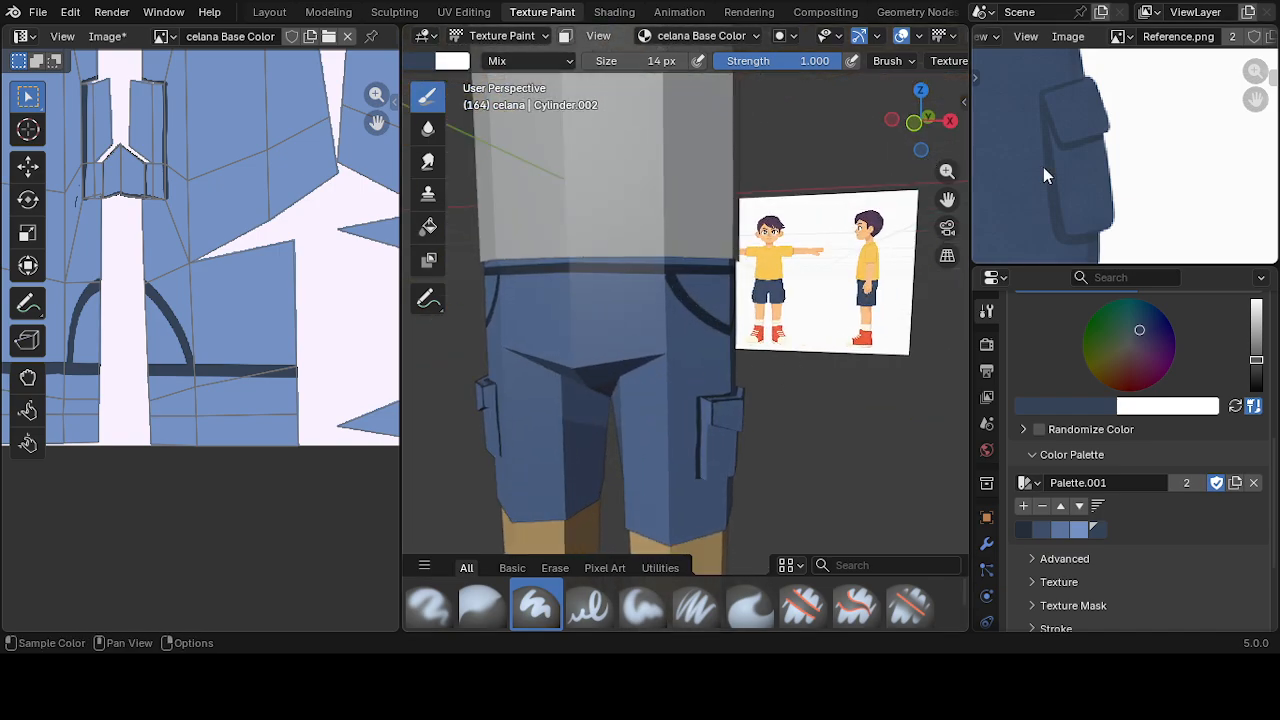
- Compare the painted shorts on the whole character with the reference image and inspect their texture layout
scroll(1110, 162, down, 4)
scroll(657, 384, down, 3)
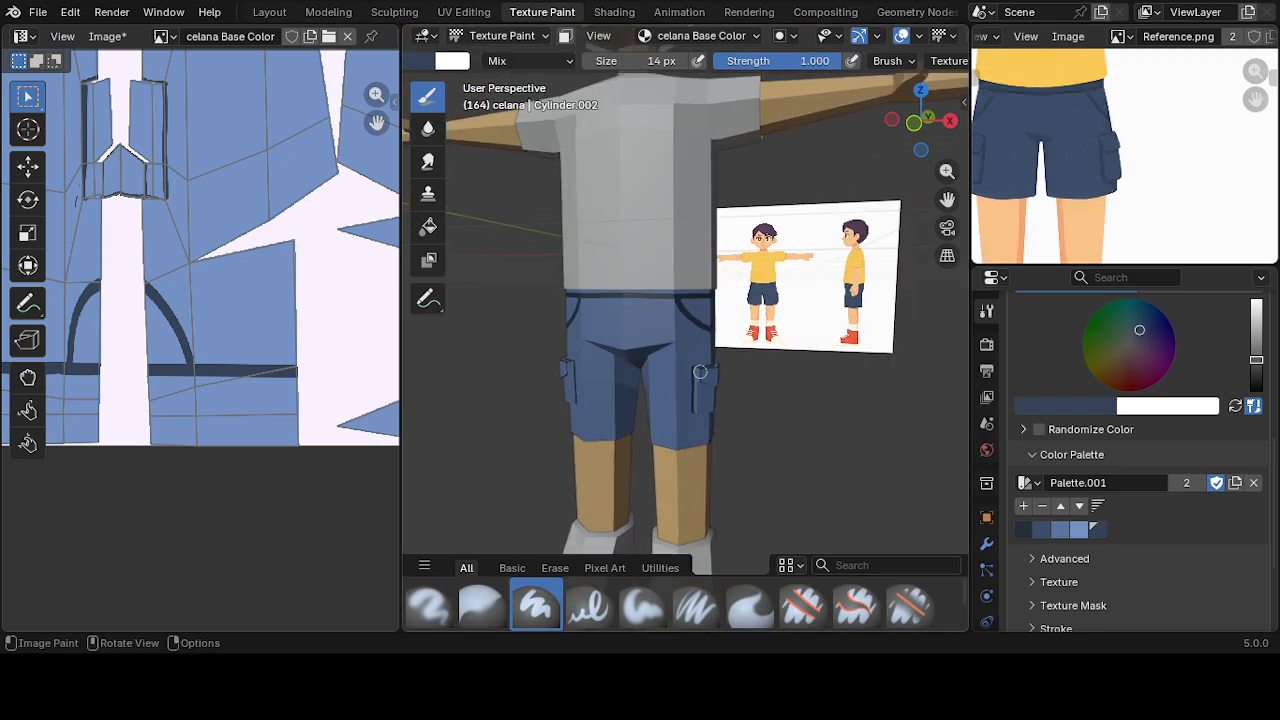
scroll(600, 326, down, 3)
middle_drag(580, 334, 658, 245)
scroll(723, 357, up, 3)
scroll(698, 375, down, 3)
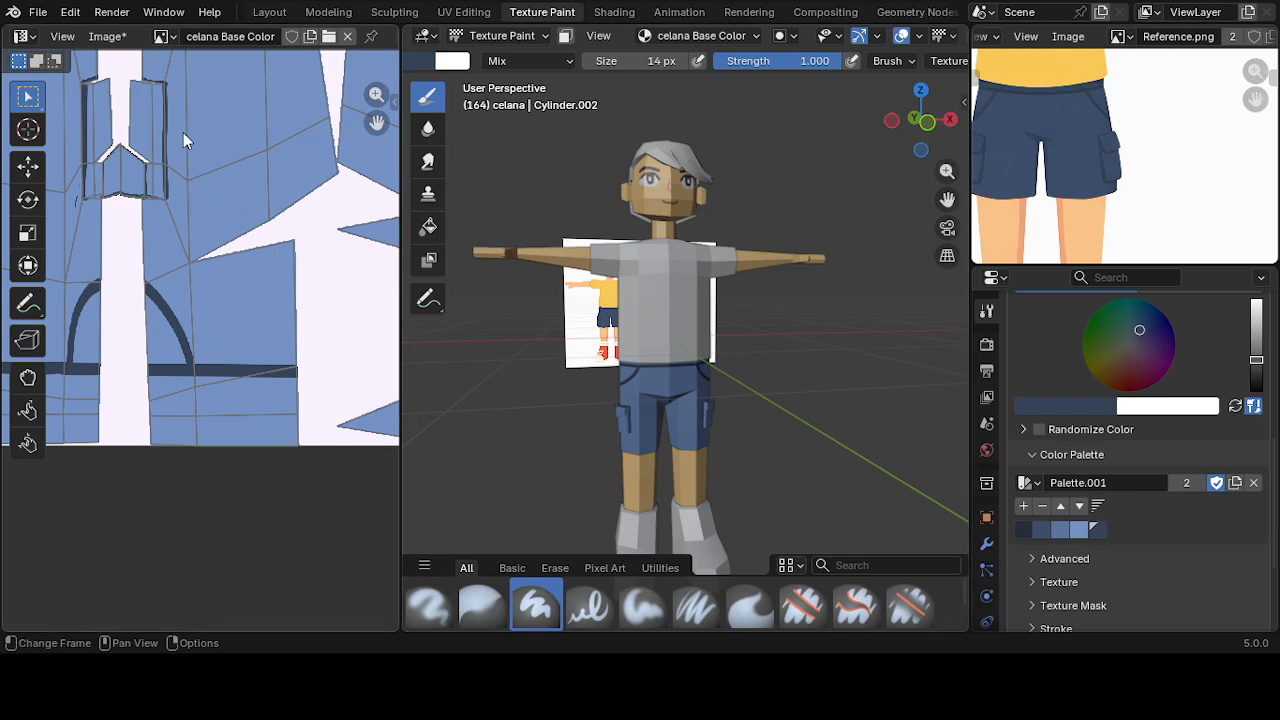
scroll(148, 90, up, 2)
scroll(148, 90, down, 6)
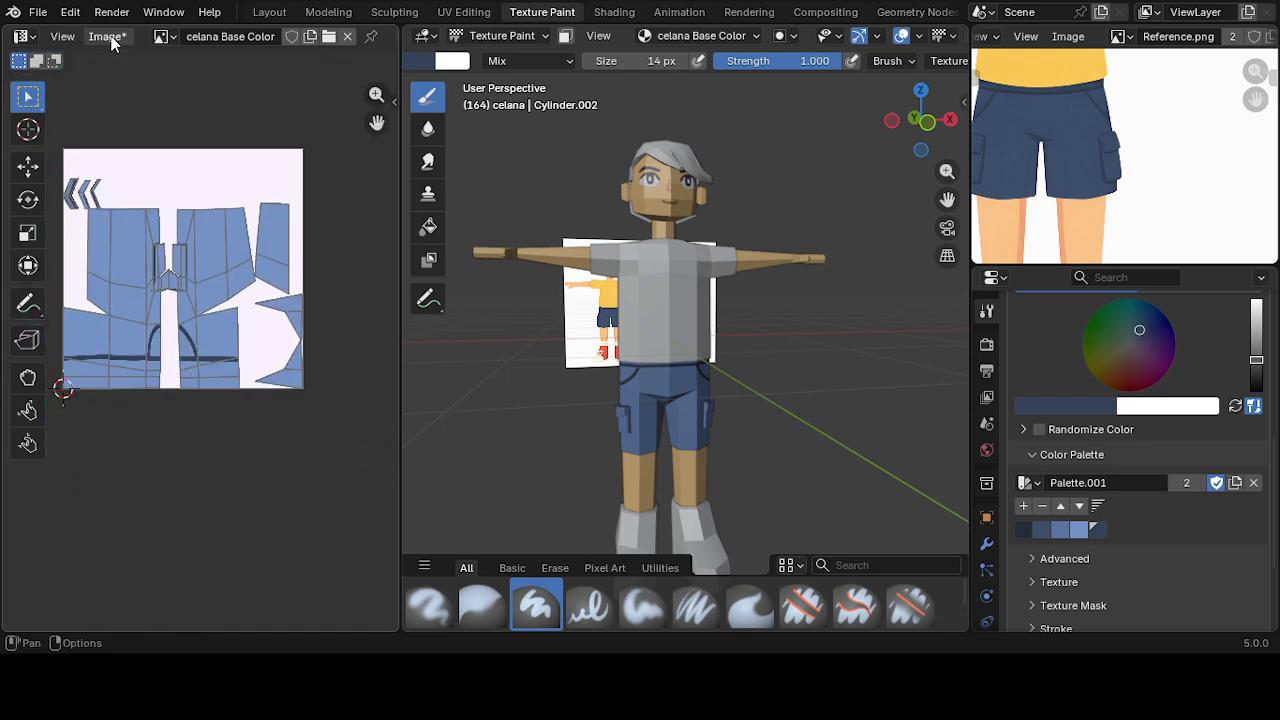
scroll(190, 335, up, 1)
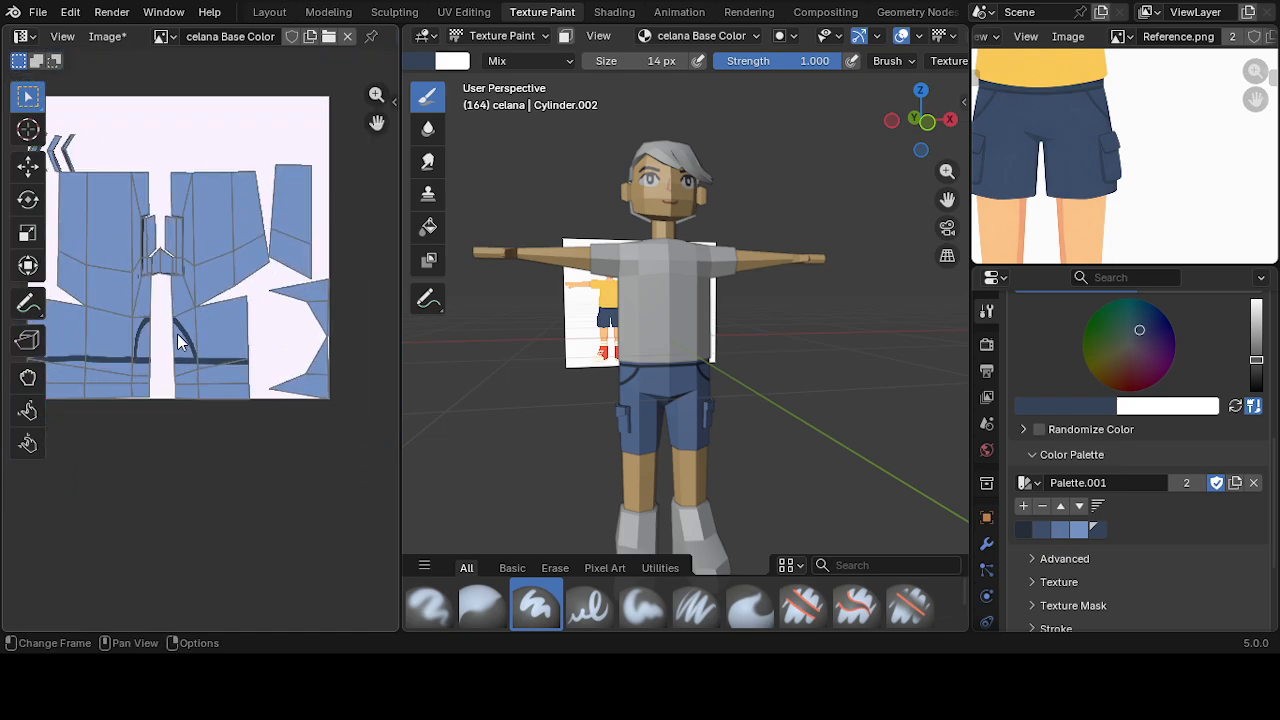
scroll(180, 342, down, 3)
scroll(205, 365, up, 4)
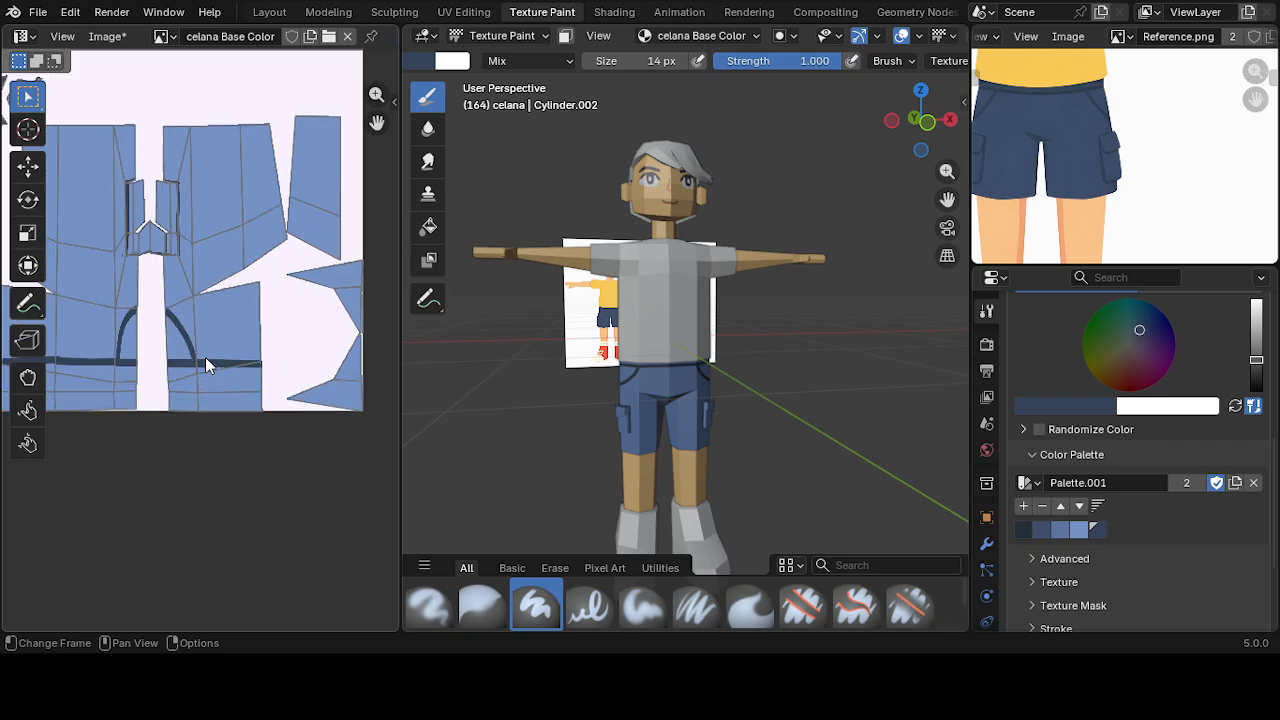
- Save the shorts texture as celana Base Color.png in the 3D Anime 4 folder and save the project file
click(107, 36)
click(141, 225)
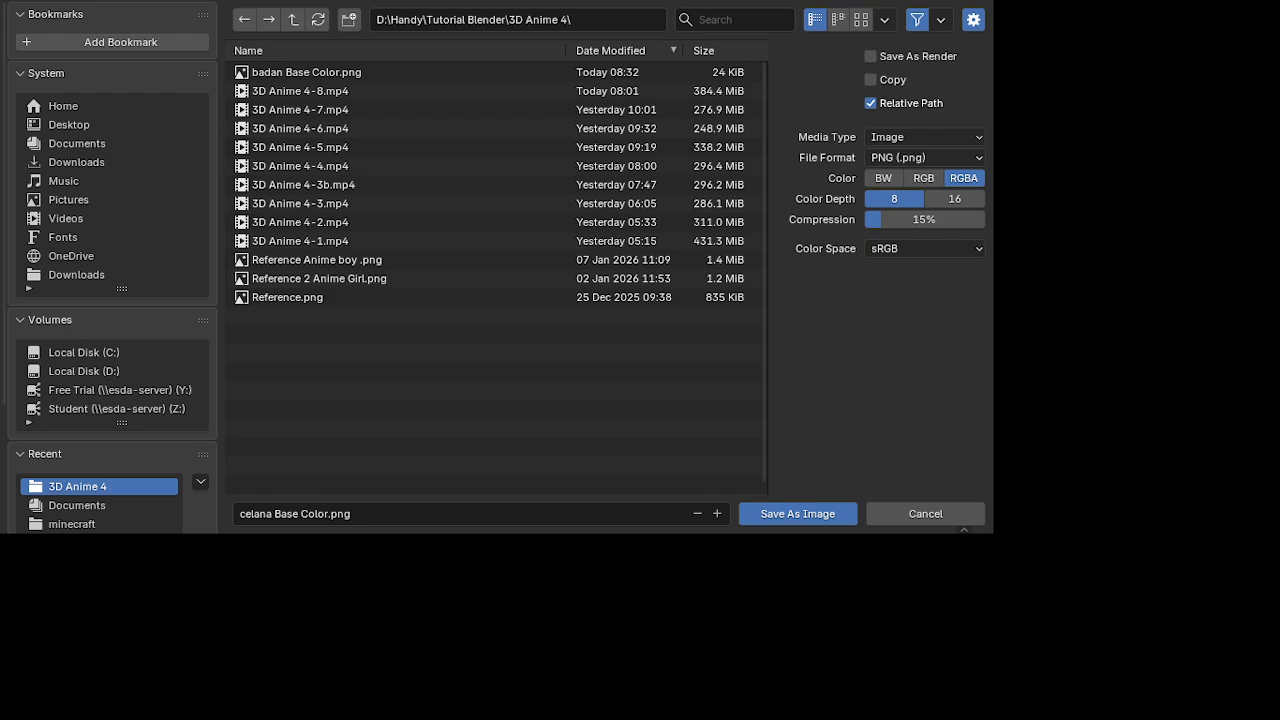
key(Escape)
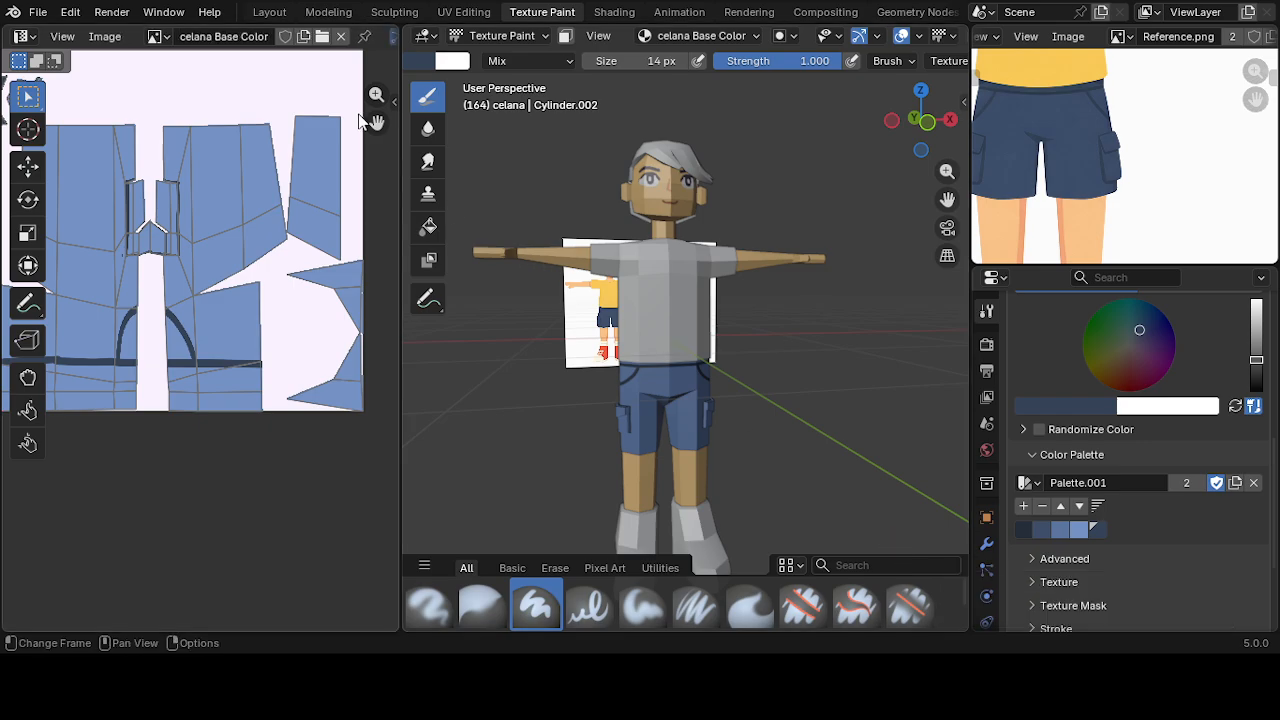
click(40, 14)
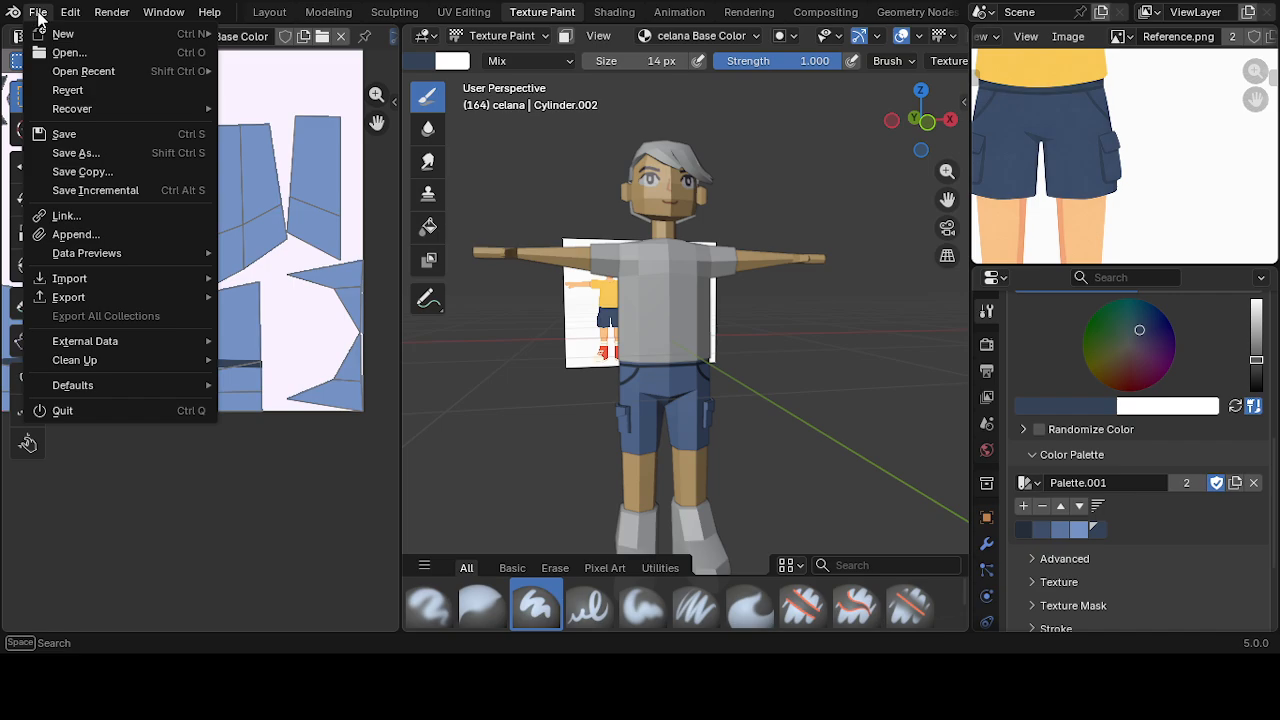
click(88, 134)
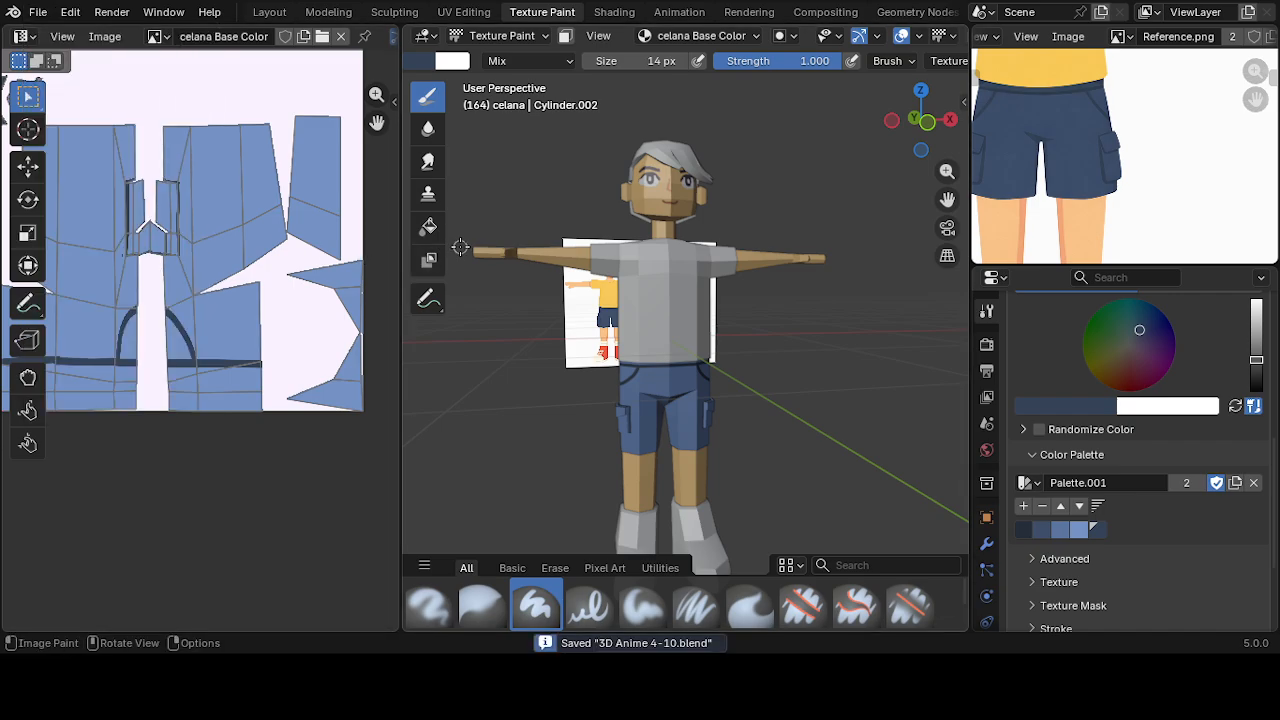